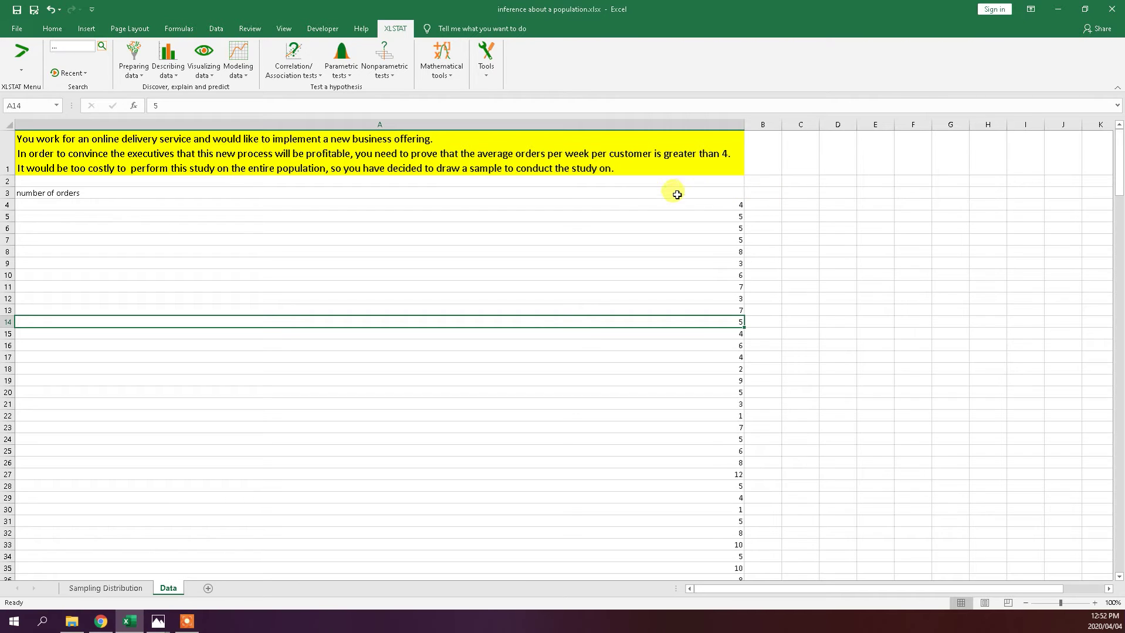
Step: Look through the number of orders sample data and examine the histogram on the Sampling Distribution sheet
left_click(705, 201)
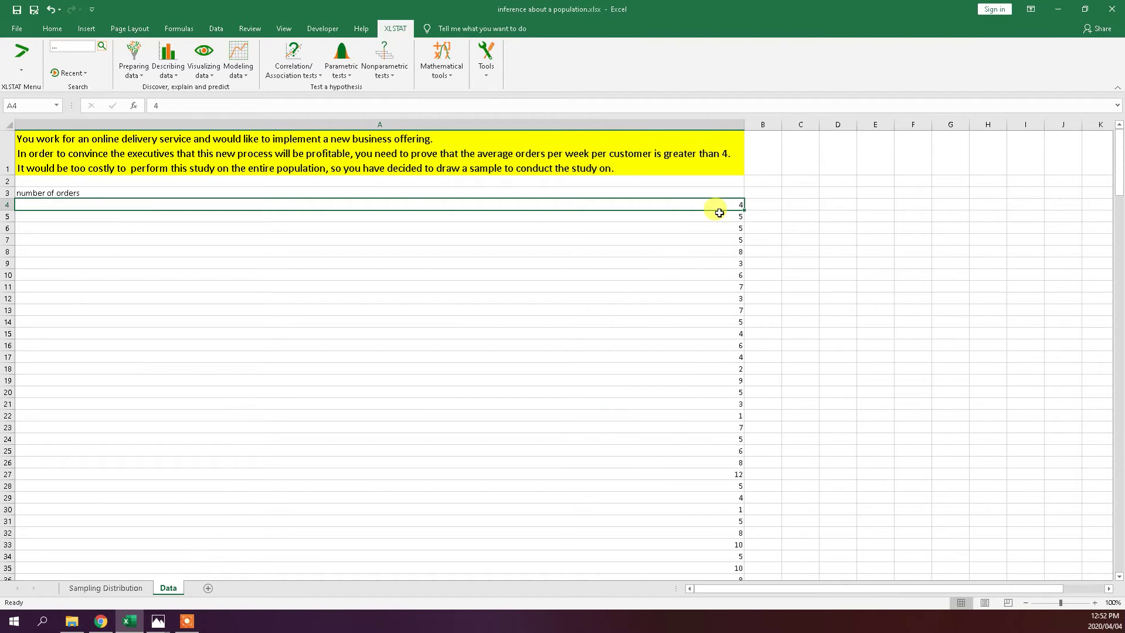
scroll(719, 217, "down", 10)
scroll(719, 216, "up", 10)
left_click(118, 588)
left_click(452, 488)
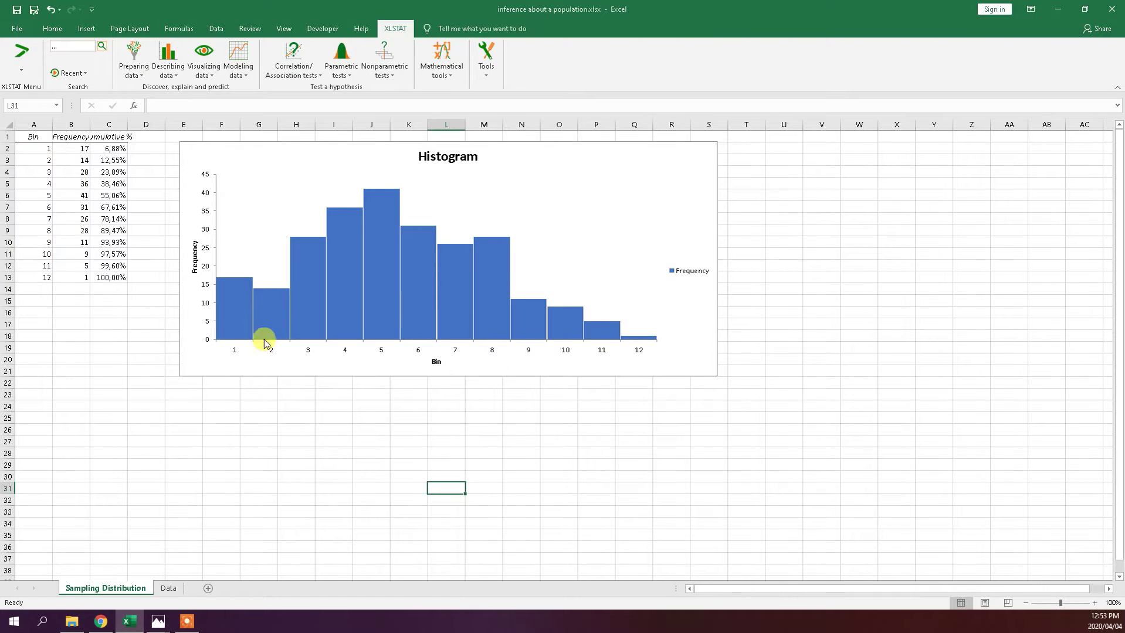
Step: On the Data sheet, enter the hypothesis labels H0 in cell B2 and Ha in cell B3
left_click(170, 589)
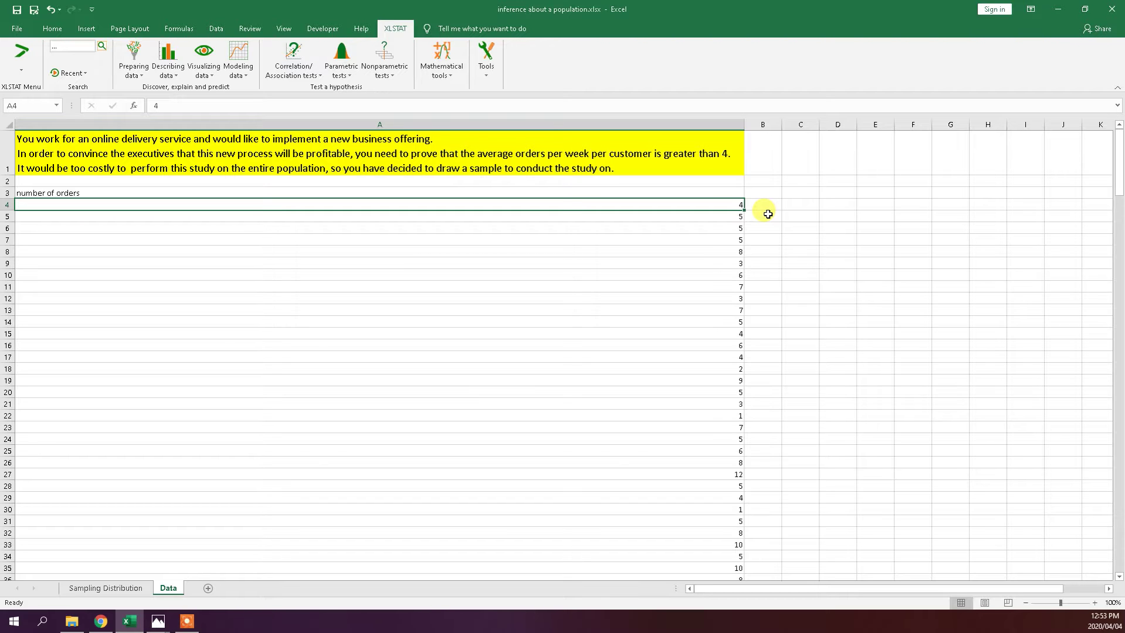
left_click(769, 181)
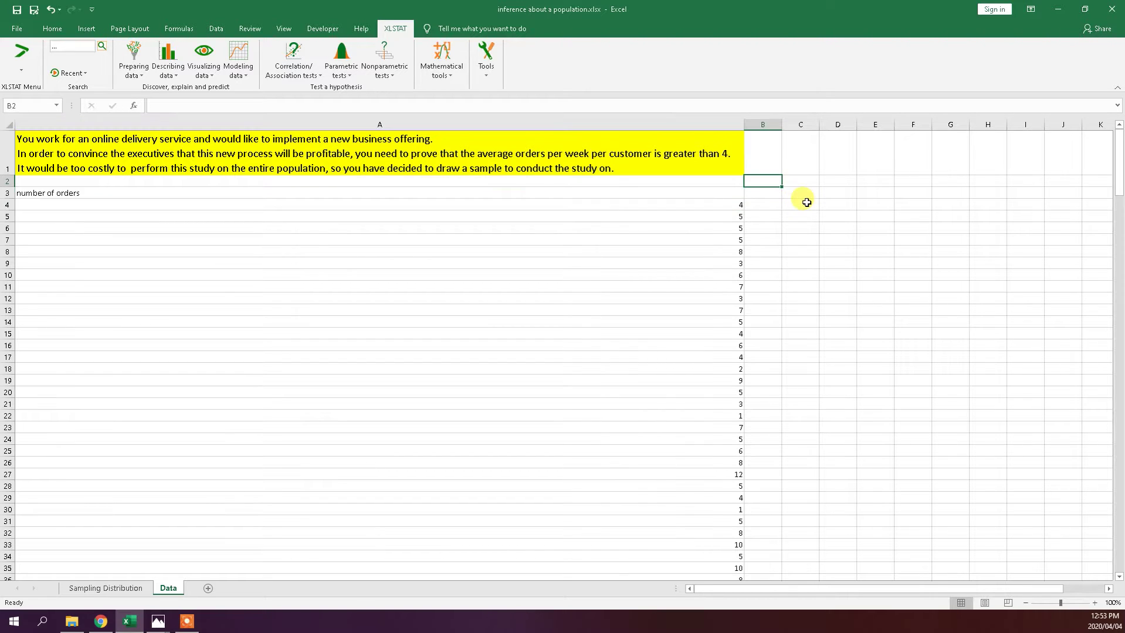
type("H0")
key("Return")
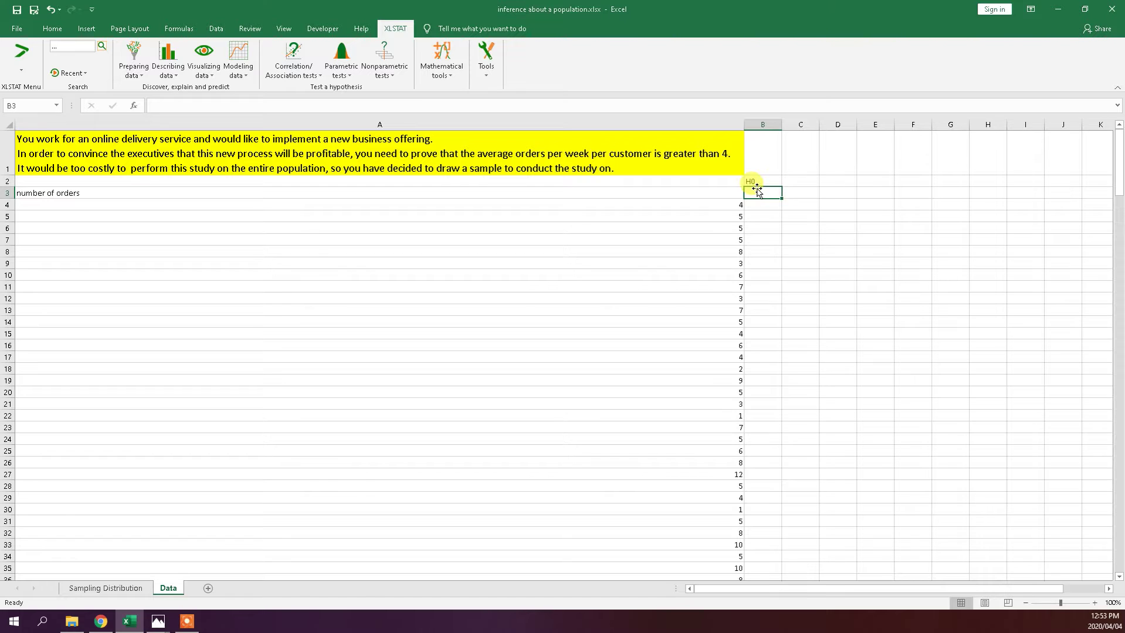
type("H0")
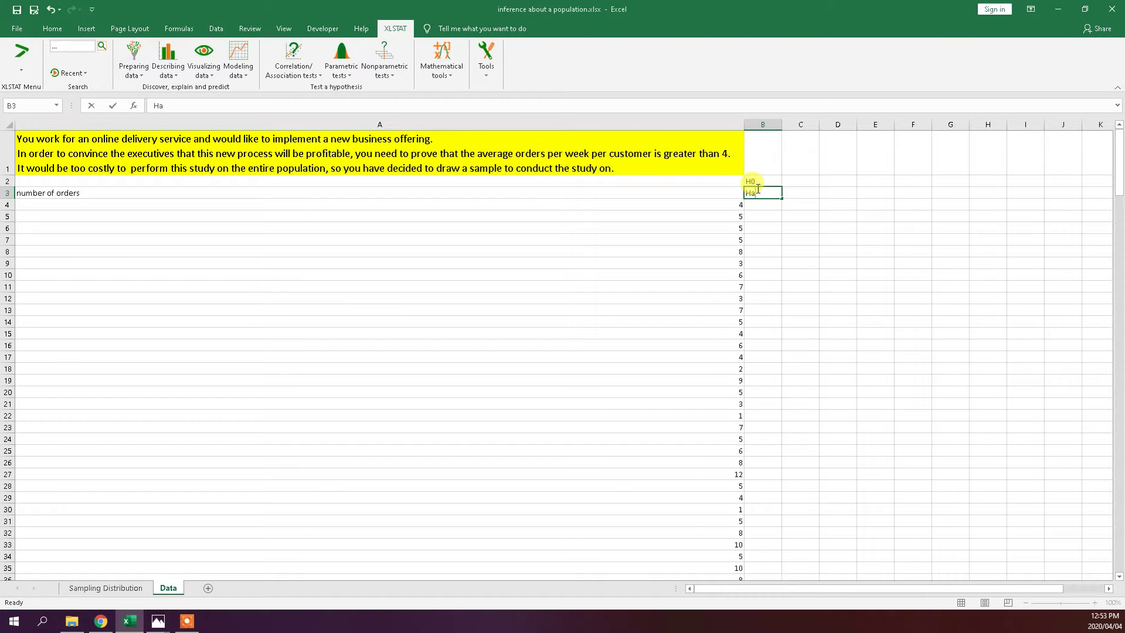
type("a")
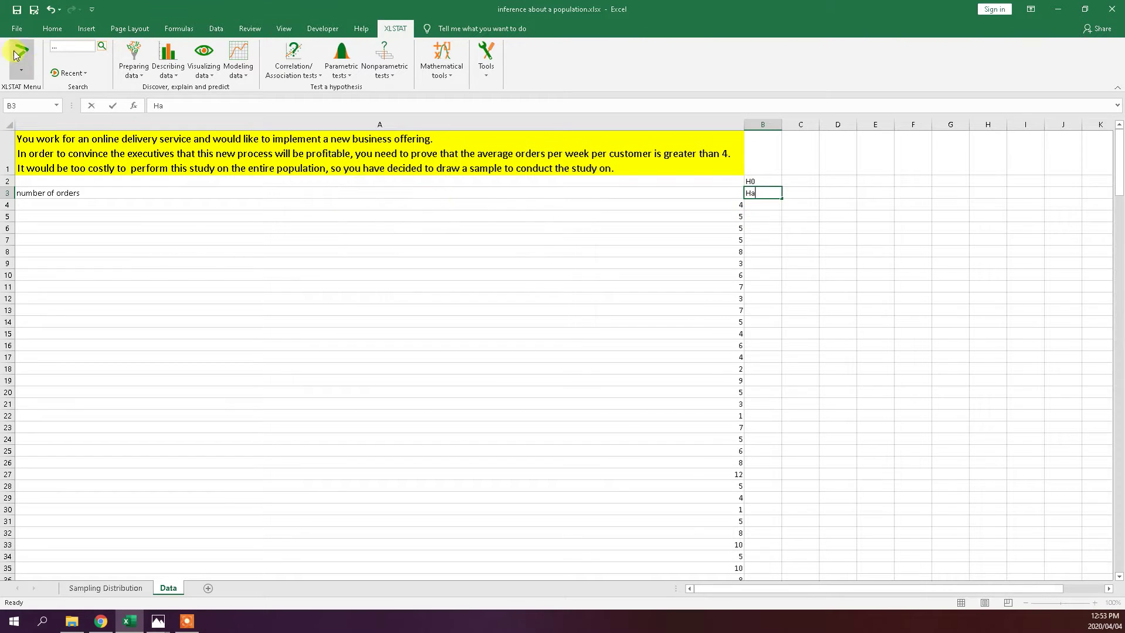
left_click(350, 74)
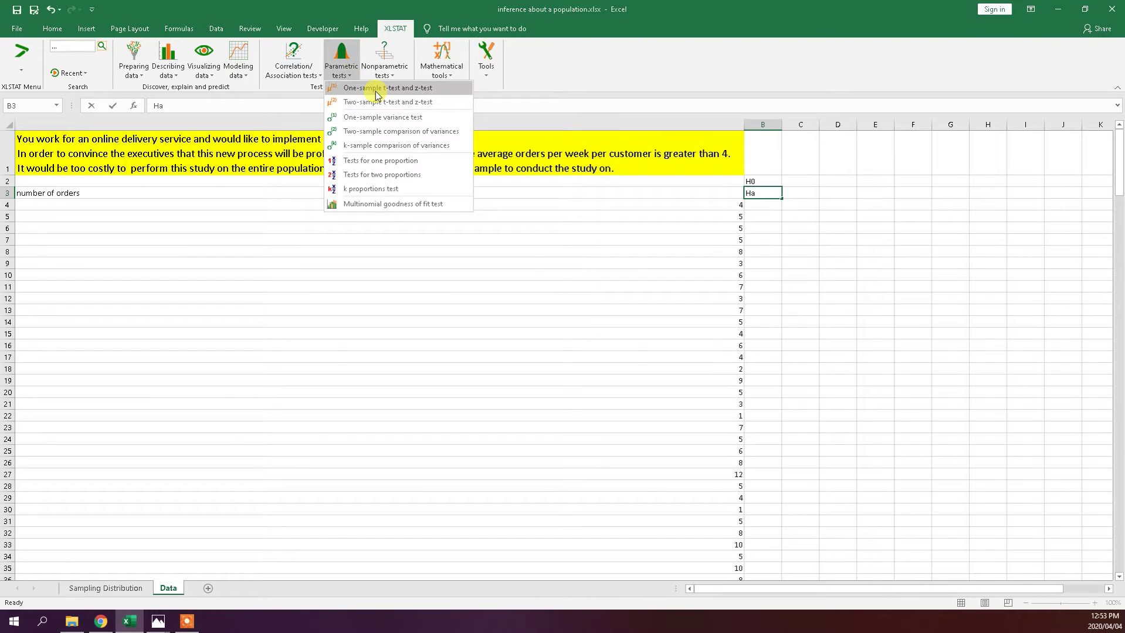
left_click(376, 90)
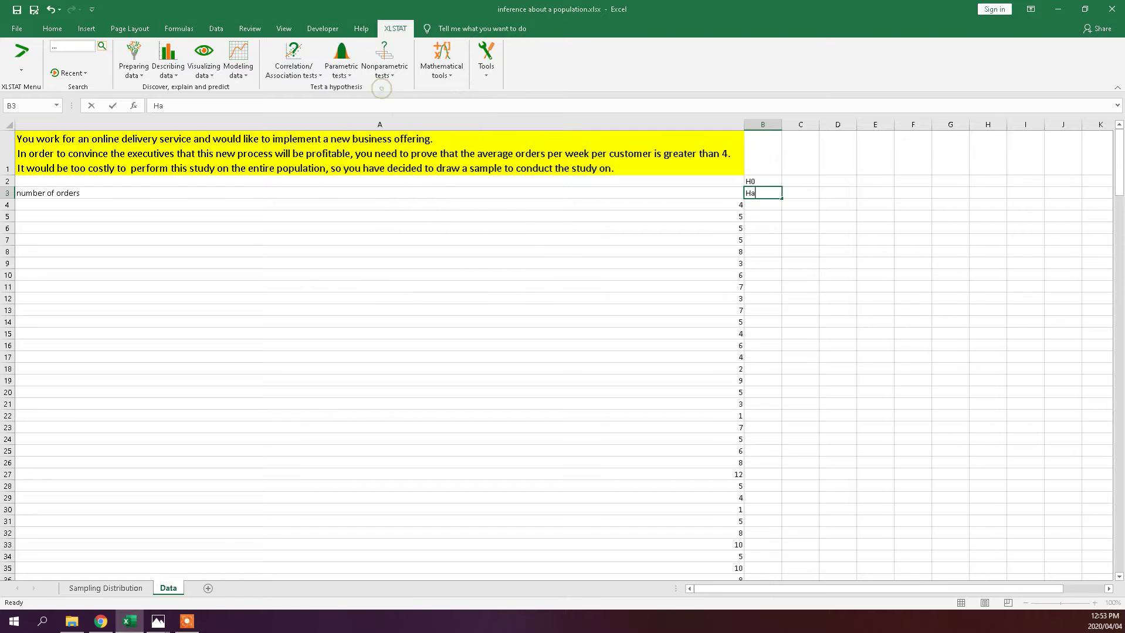
left_click(538, 369)
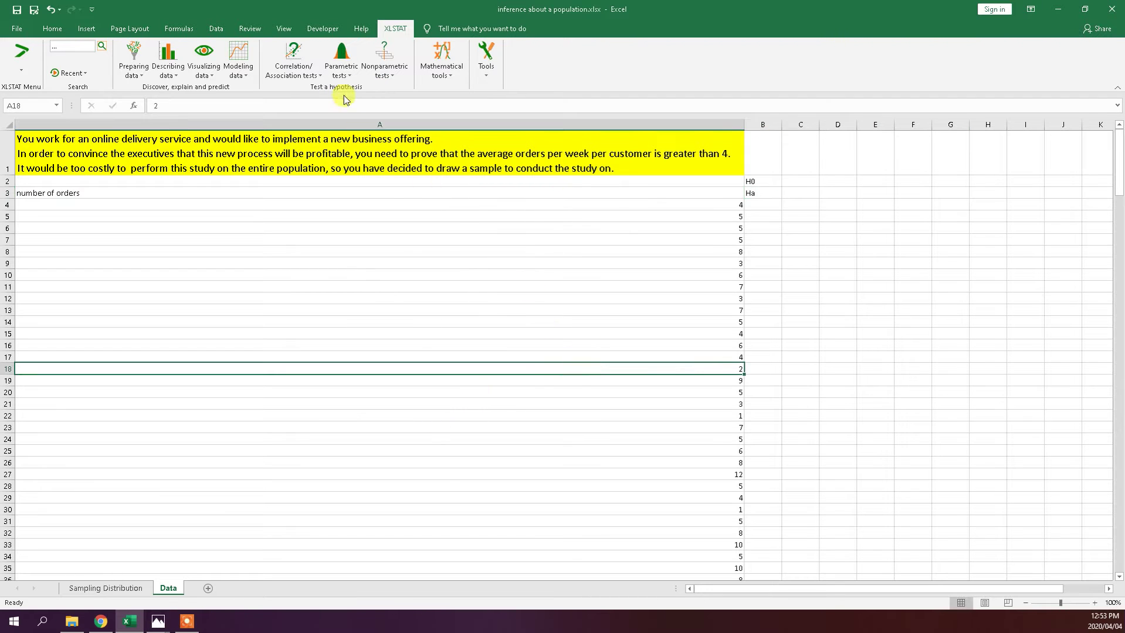
left_click(346, 70)
left_click(356, 89)
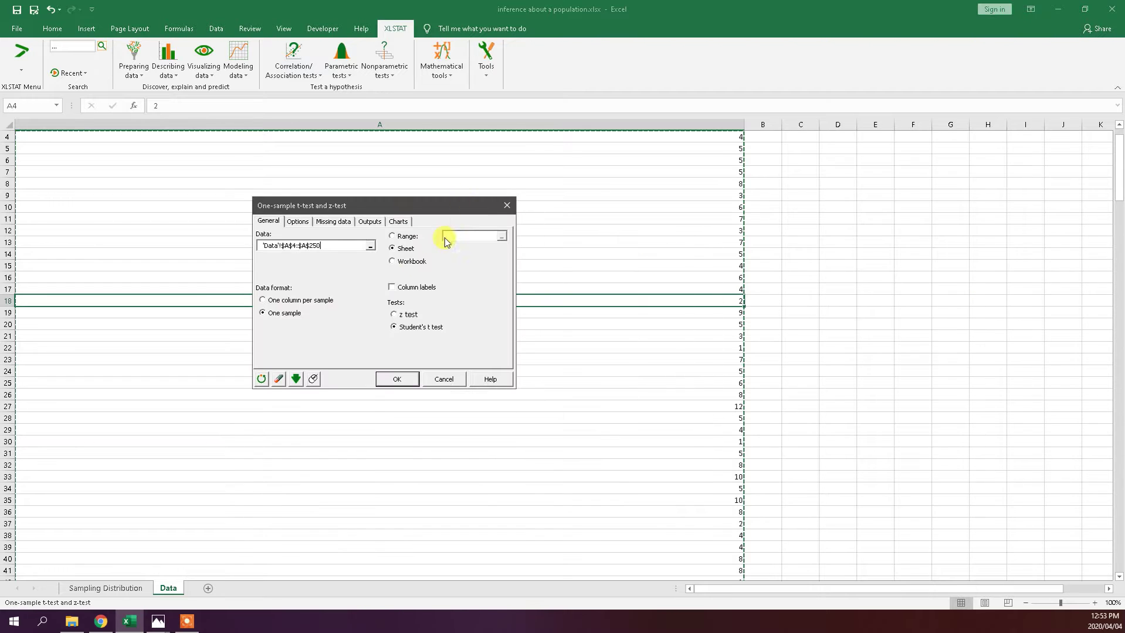
left_click(298, 222)
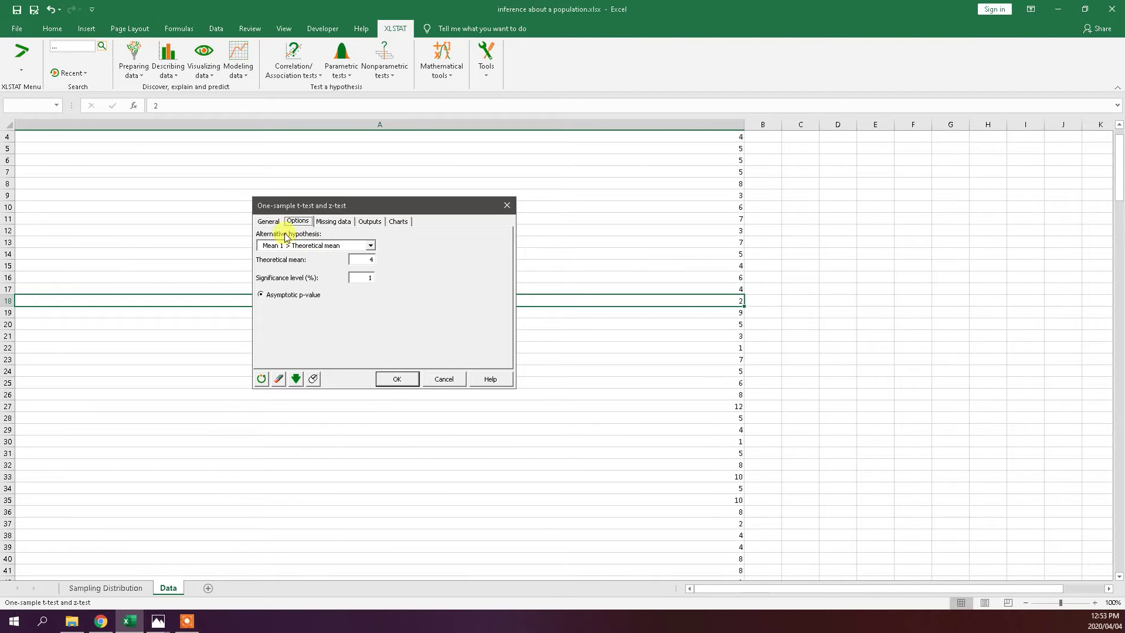
left_click(268, 221)
left_click(453, 379)
scroll(785, 375, "up", 1)
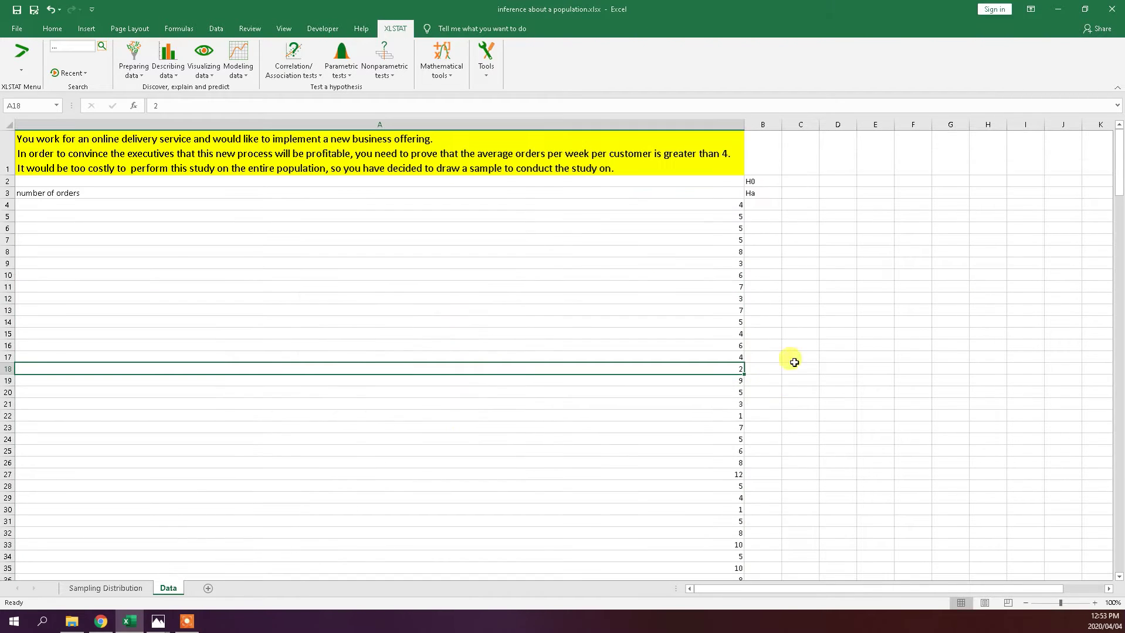
Step: Enter the alternative hypothesis "avg > 4" in cell C3 and the null hypothesis "avg = 4" in cell C2
left_click(800, 183)
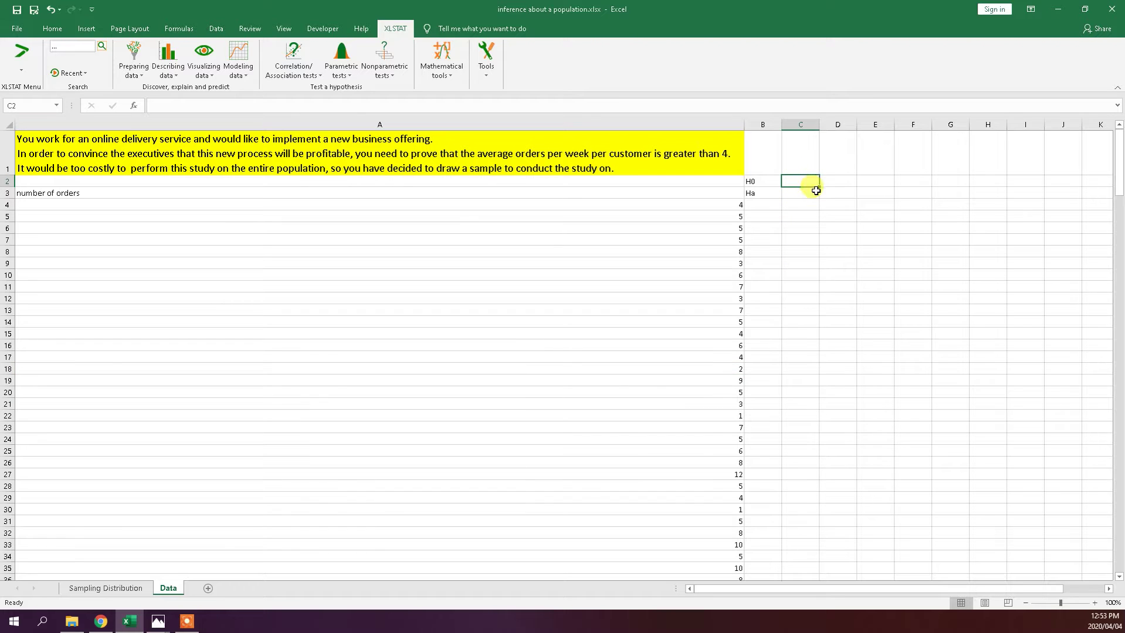
left_click(806, 196)
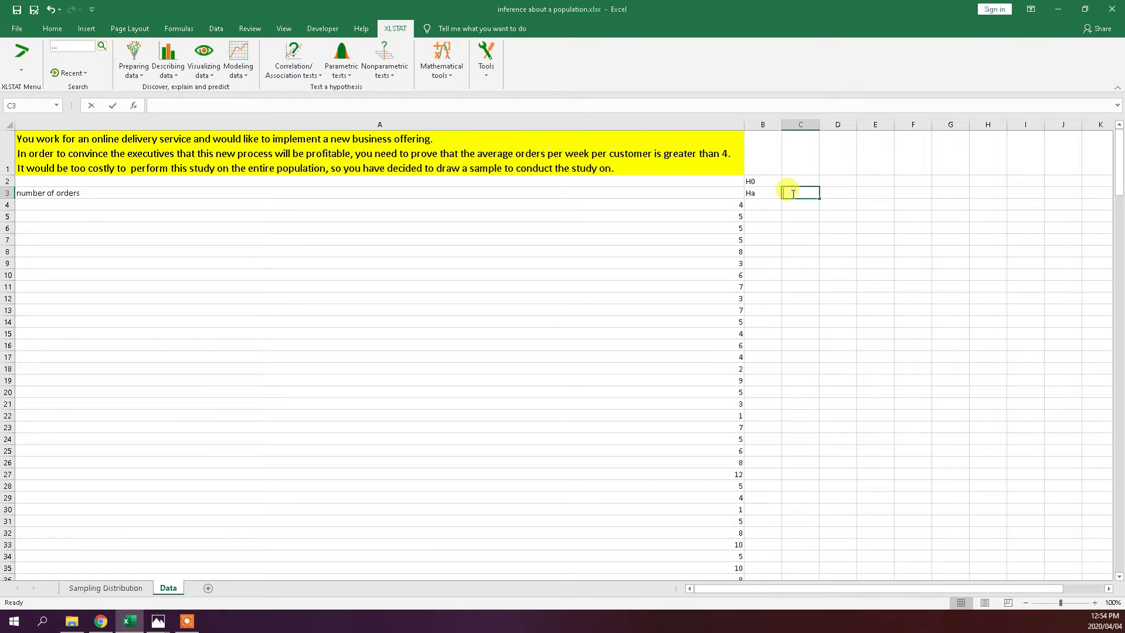
type("avg > 4")
key("Up")
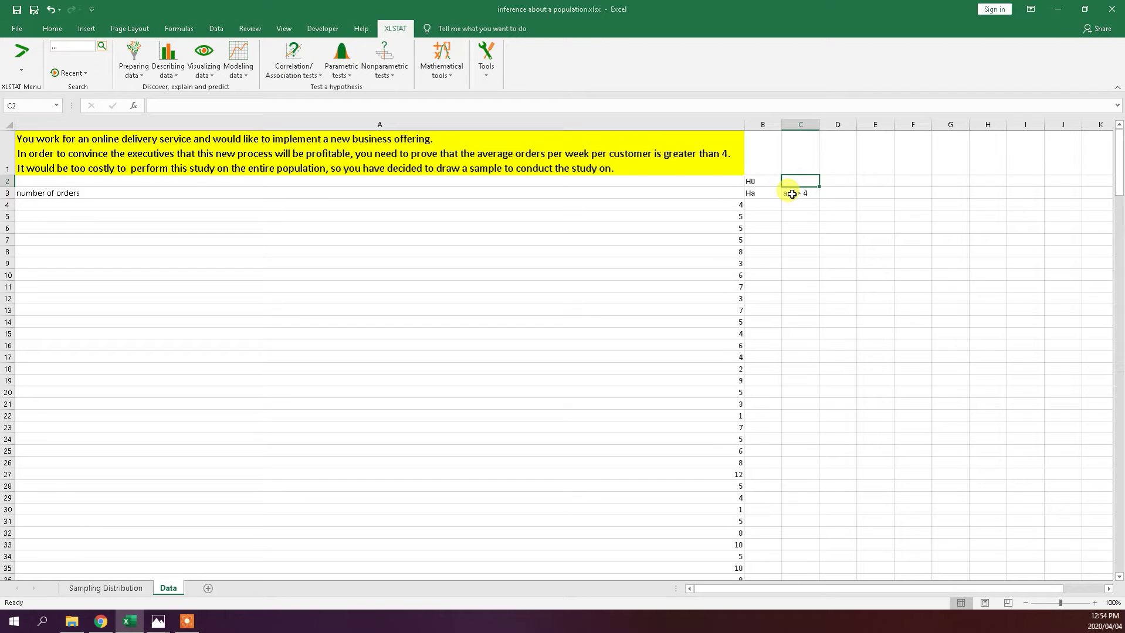
type("avg")
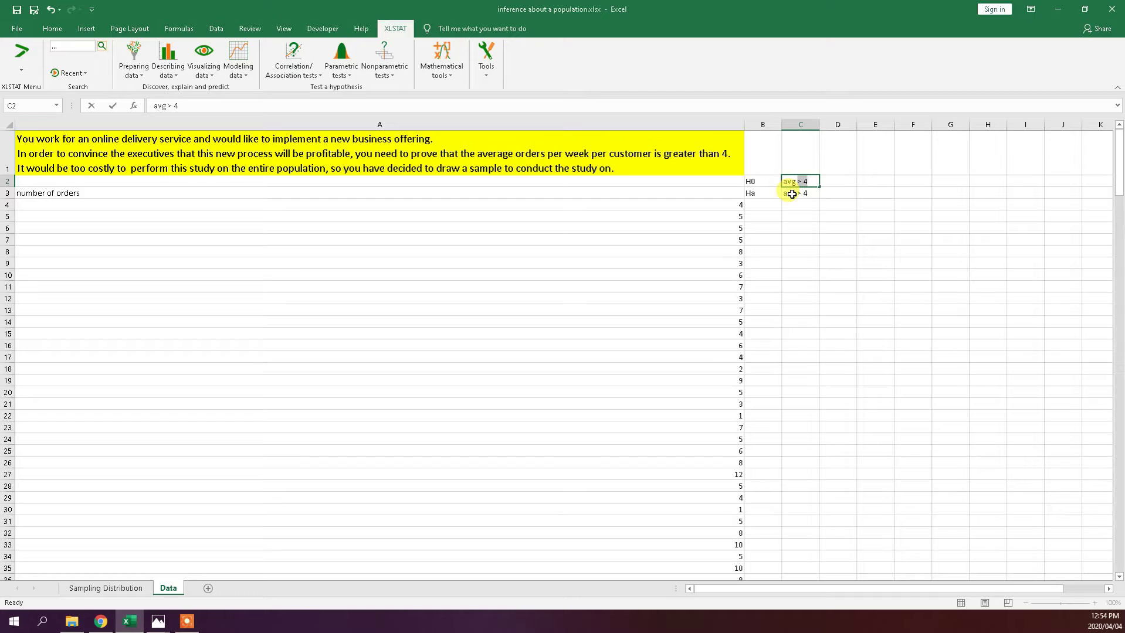
type(" = 4")
key("Left")
key("Down")
key("Down")
key("Up")
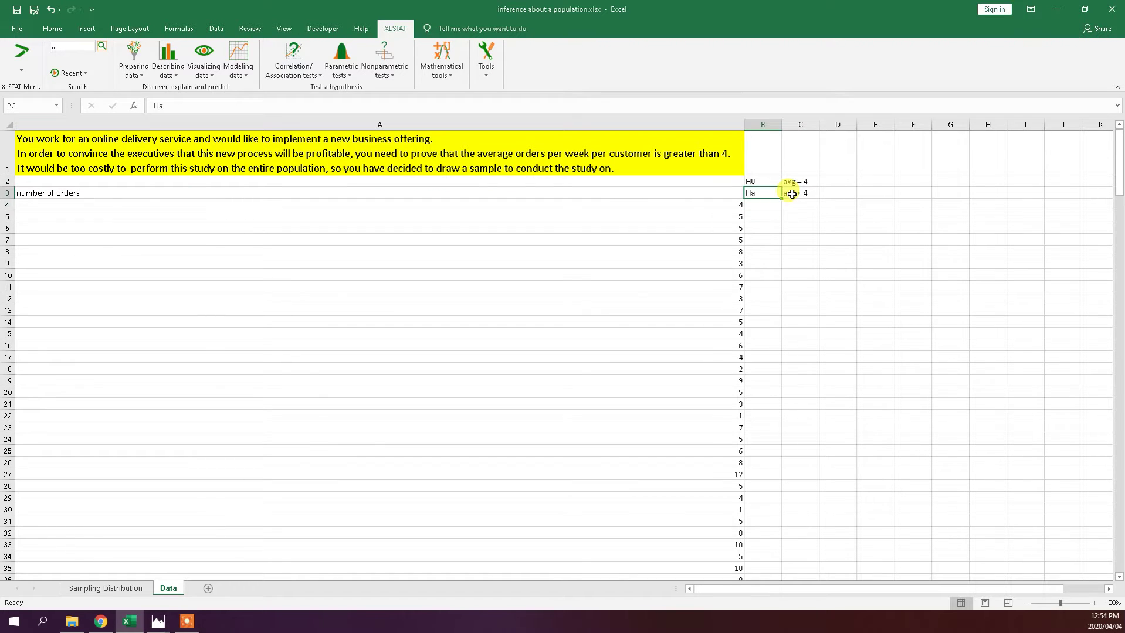
key("Right")
key("Down")
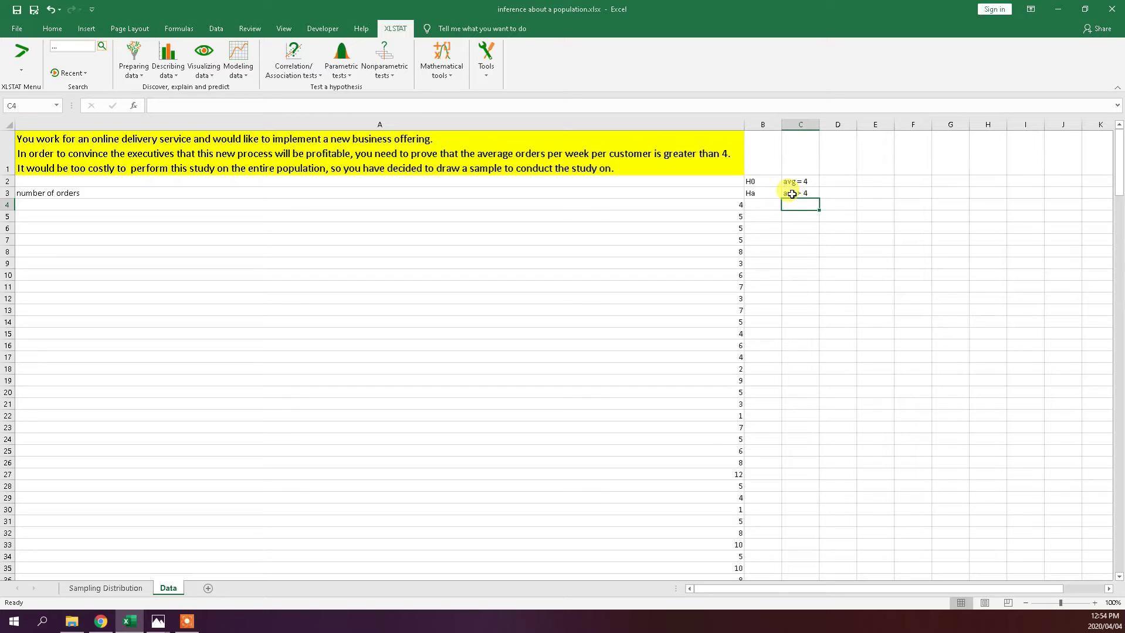
Step: Record the significance level by entering the label alpha in cell B5 and 1% in cell C5
key("Left")
key("Down")
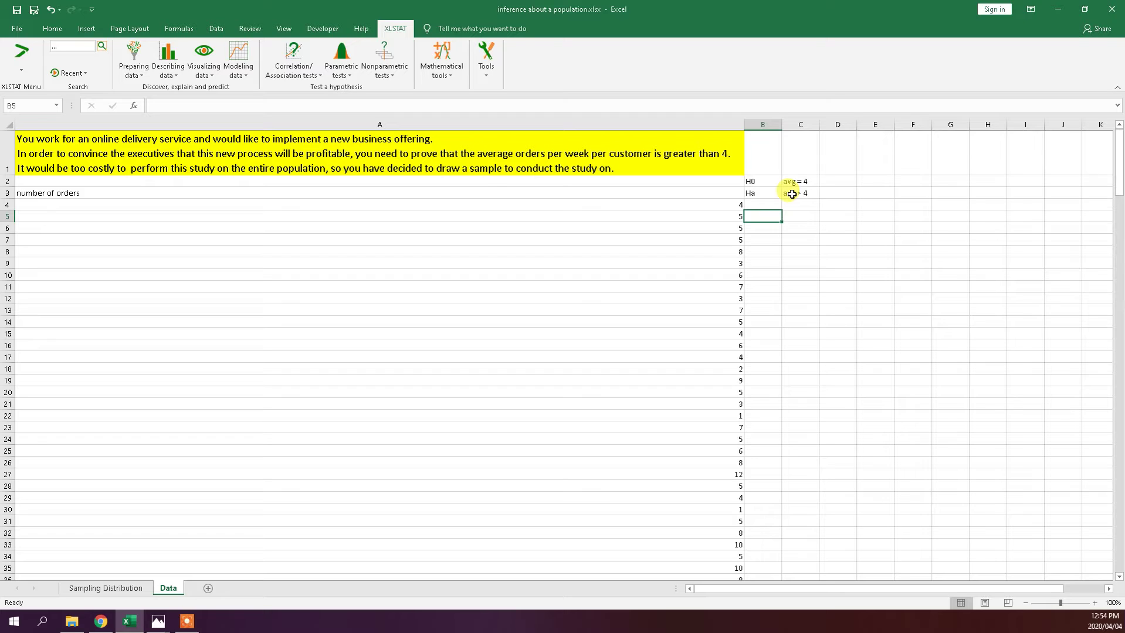
type("alpha")
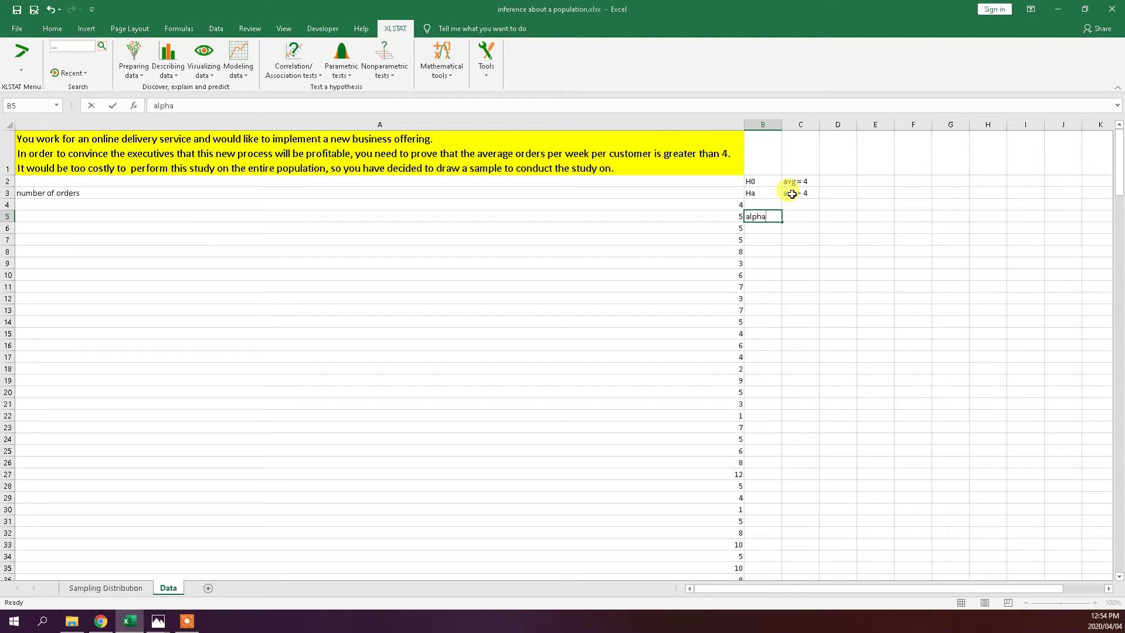
key("Tab")
type("1%")
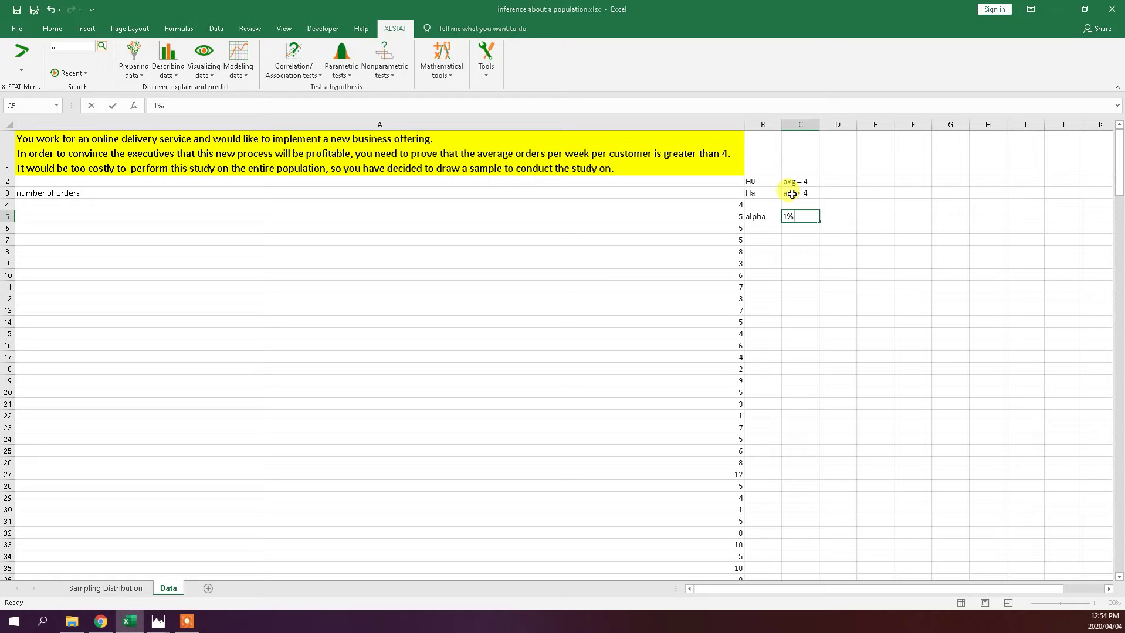
key("Down")
key("Up")
key("Left")
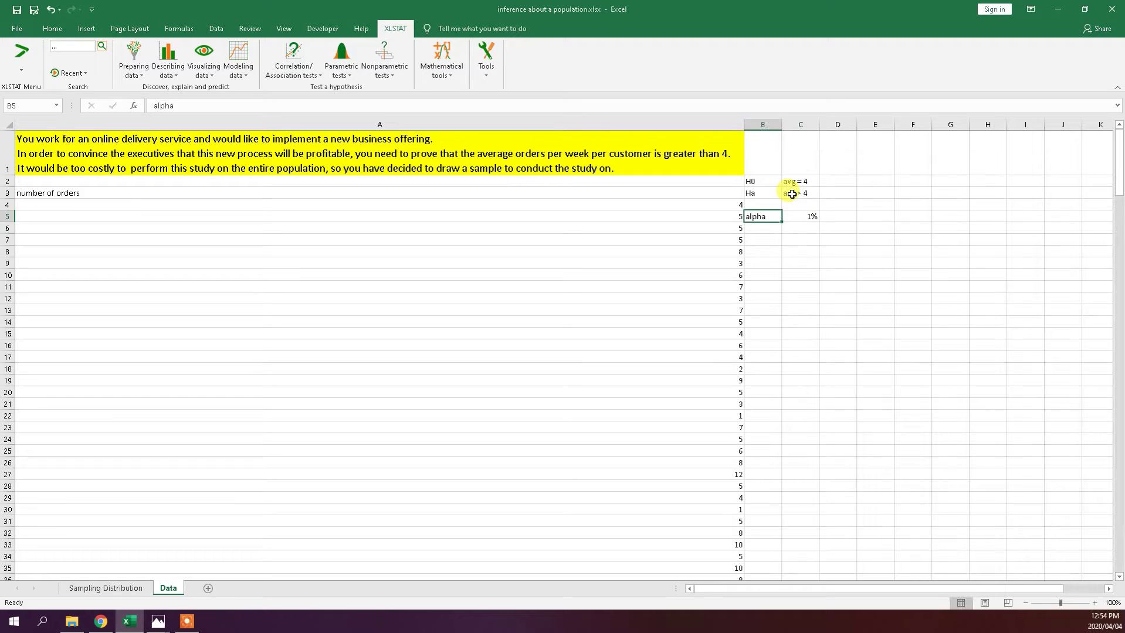
key("Down")
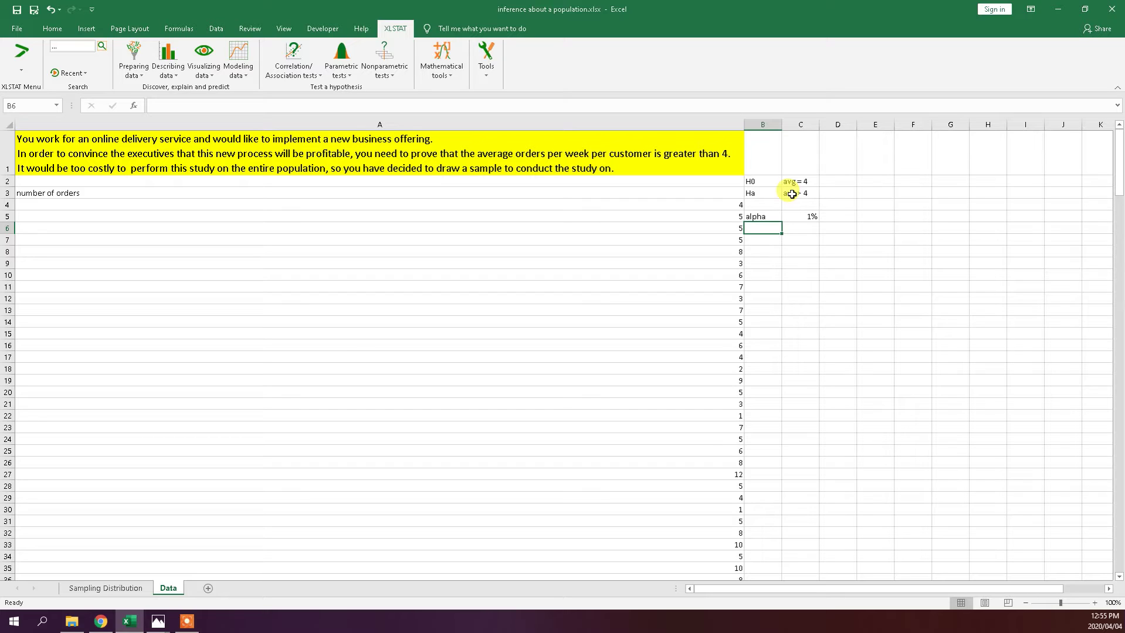
left_click(815, 217)
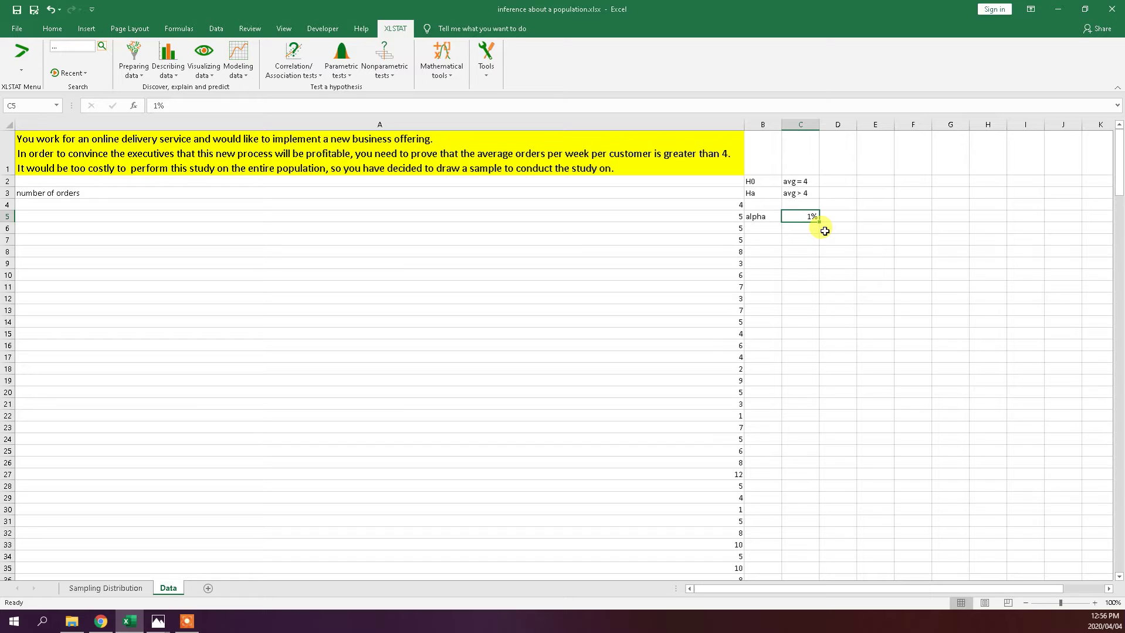
key("Down")
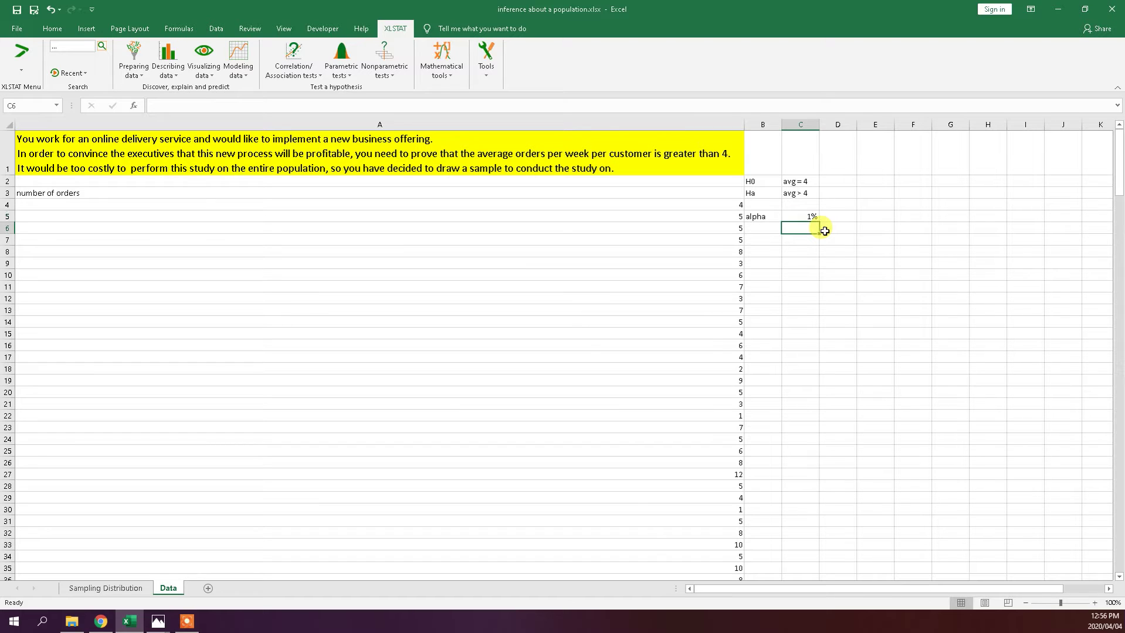
key("Left")
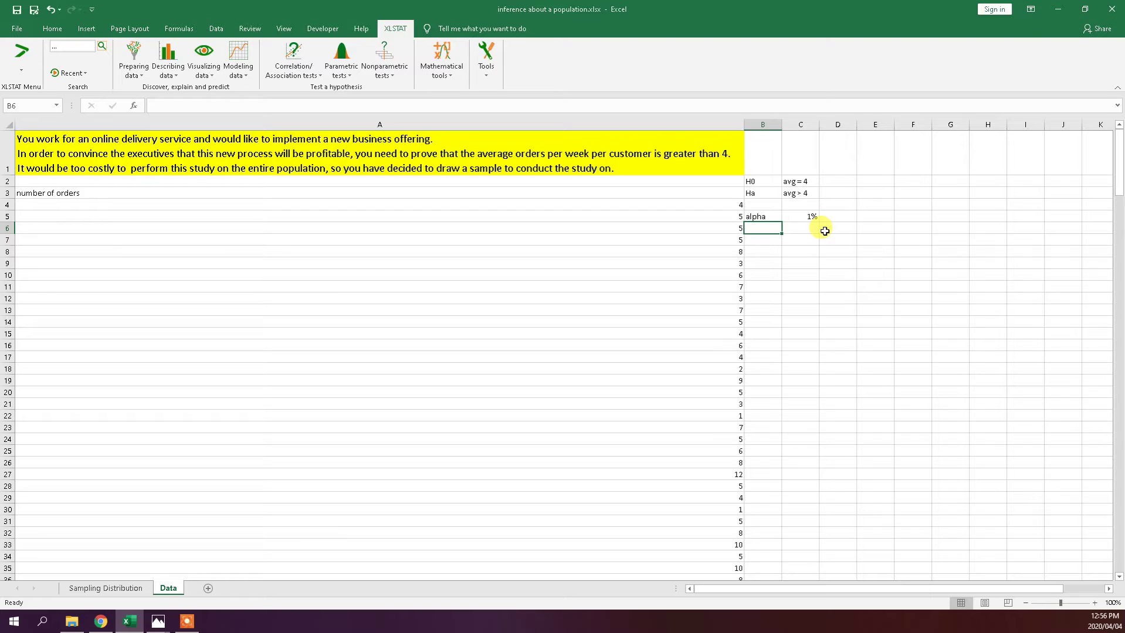
key("Down")
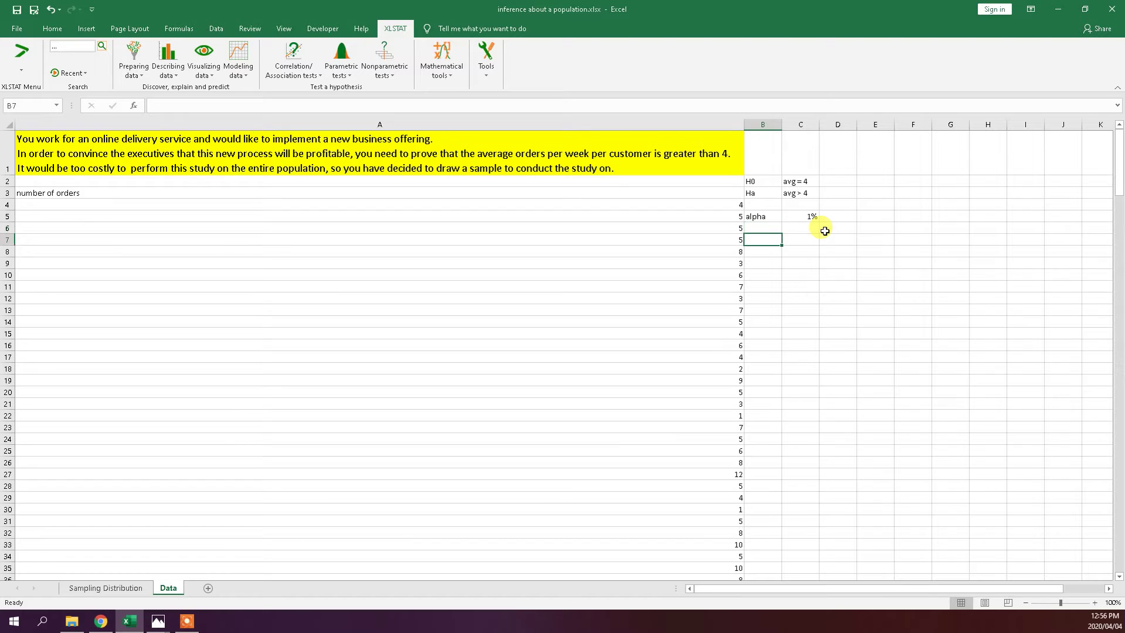
key("Right")
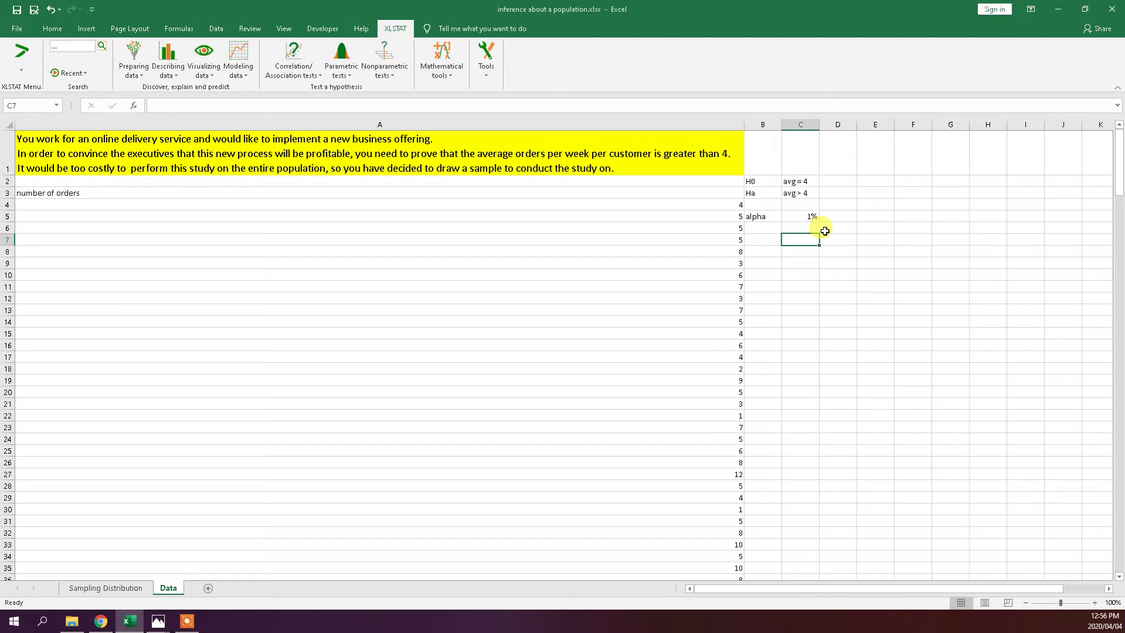
key("Left")
key("Up")
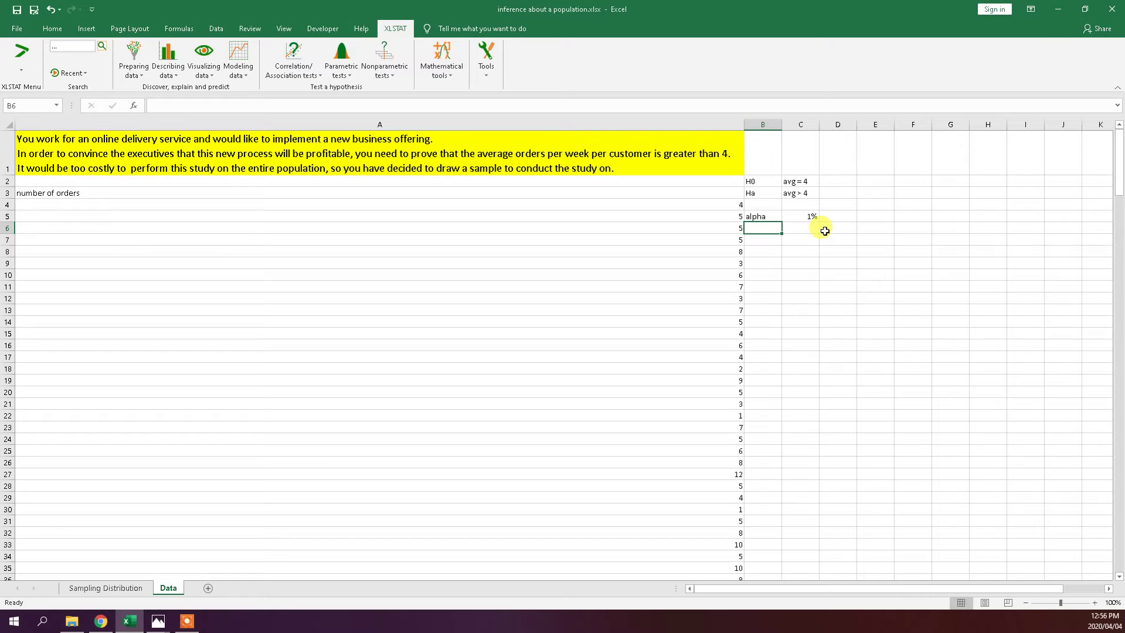
key("Left")
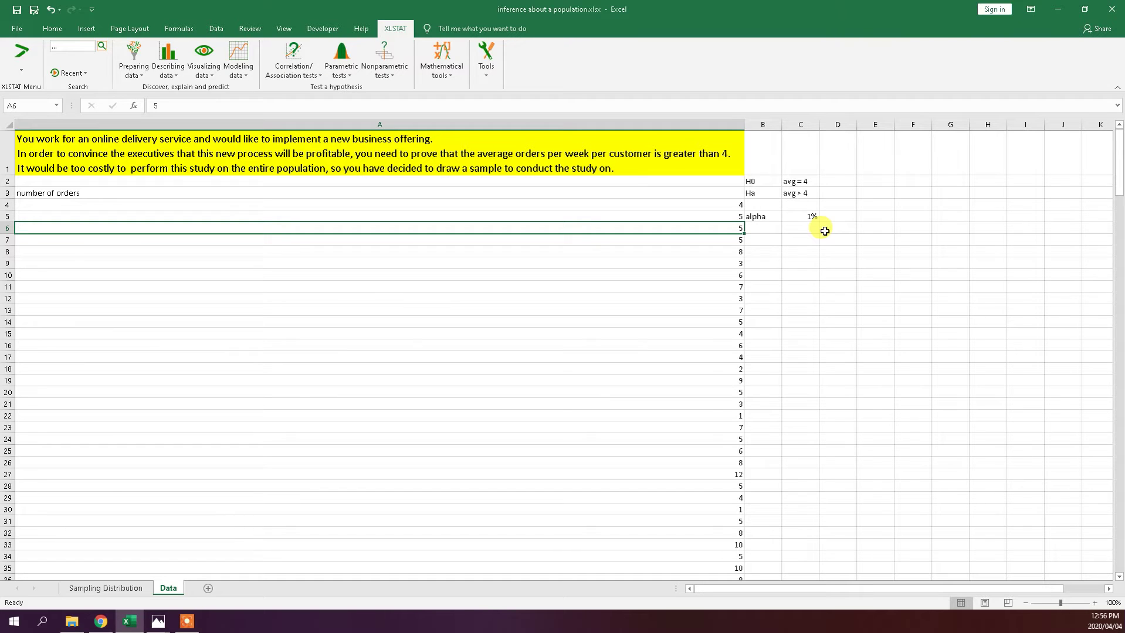
key("Right")
key("Down")
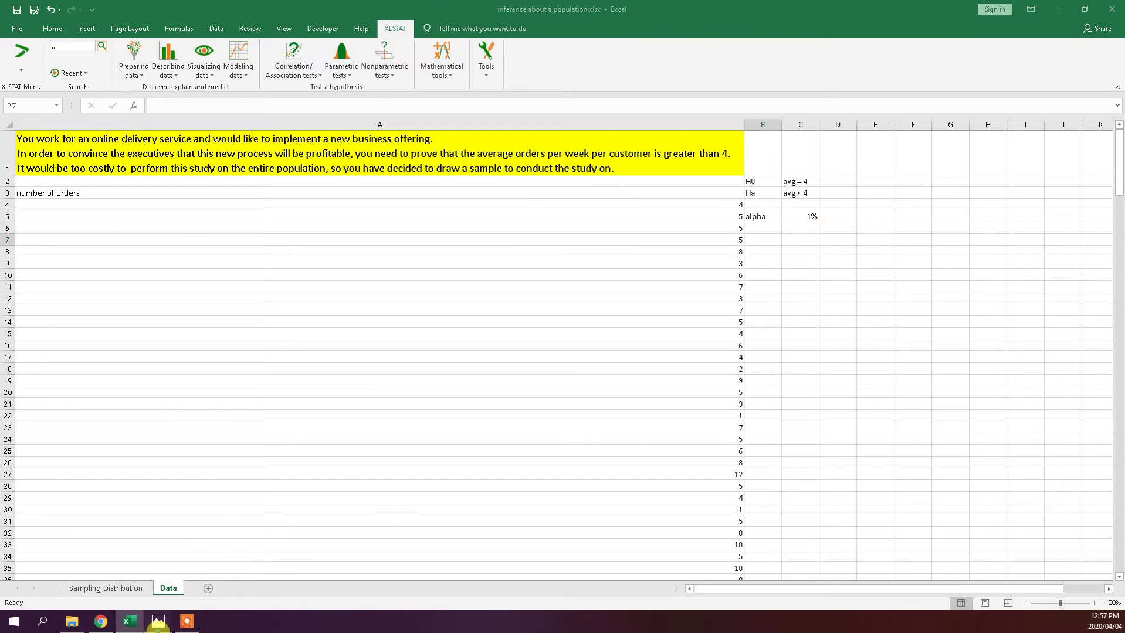
Step: Switch to the Photos window showing t Test.png and maximize it to examine the t-test formula
mouse_move(158, 621)
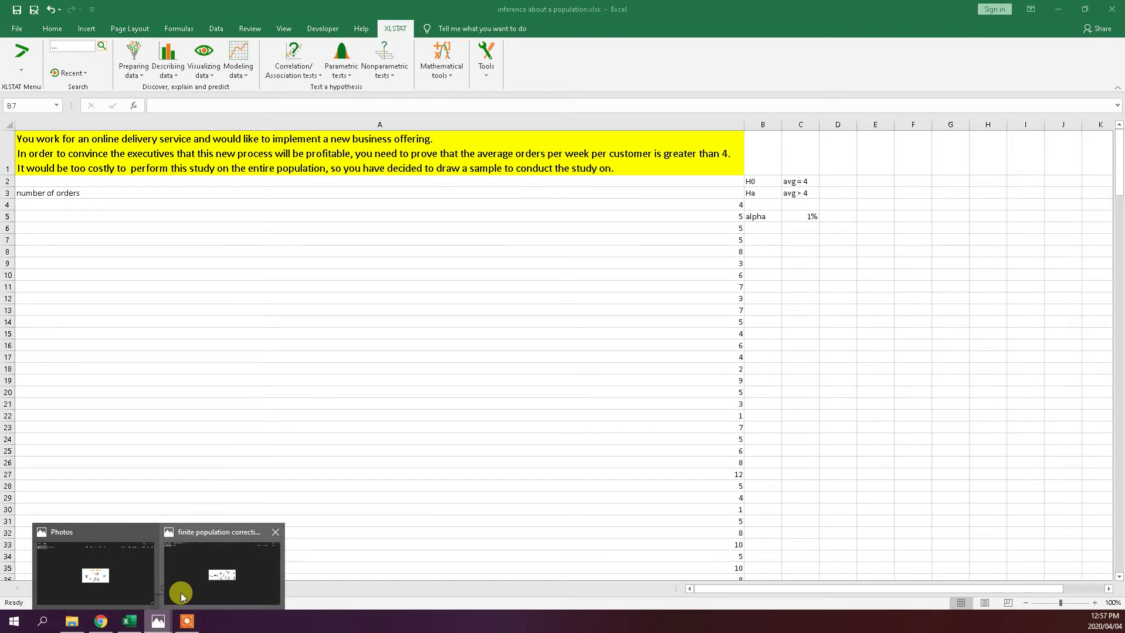
left_click(127, 584)
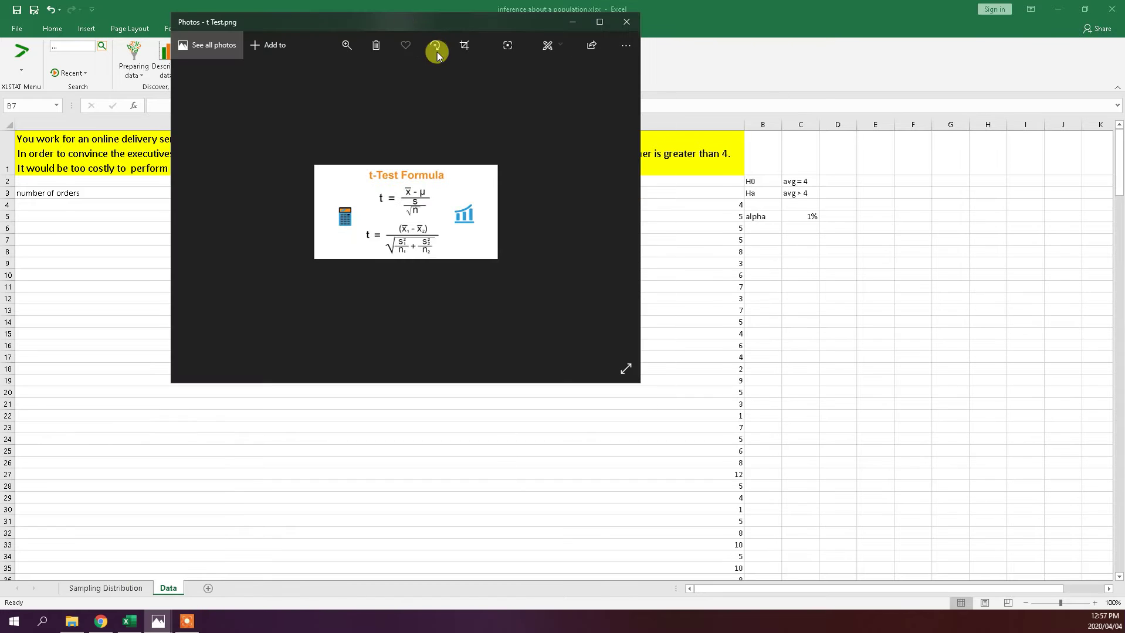
double_click(459, 18)
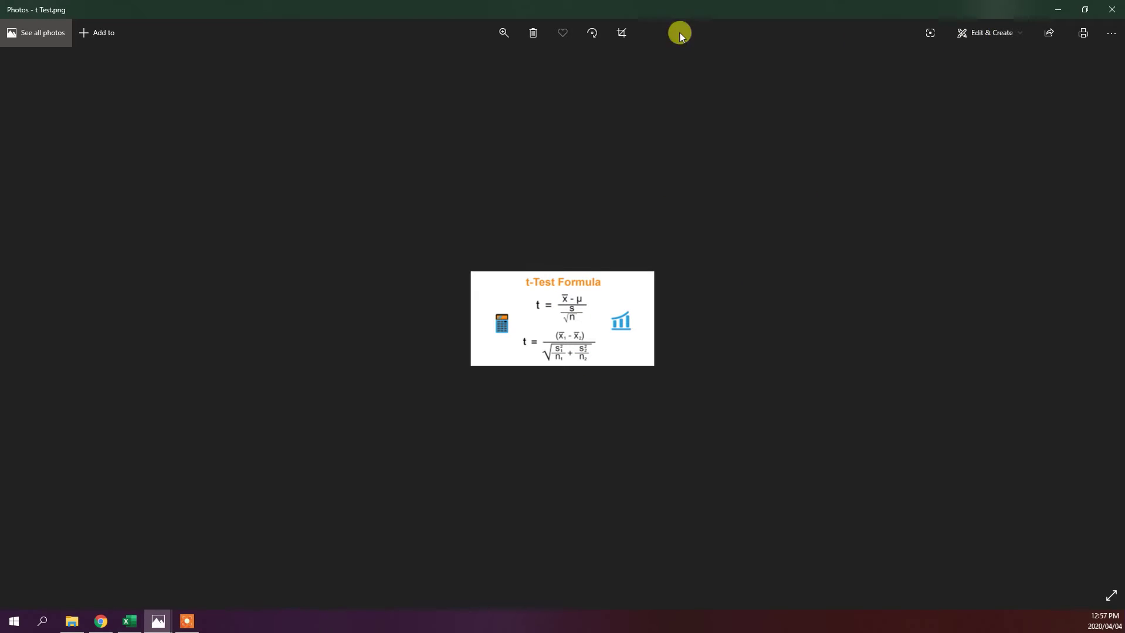
Step: Enlarge the t-test formula image and compare it with the null hypothesis in cell C2 of the Excel Data sheet
left_click(504, 33)
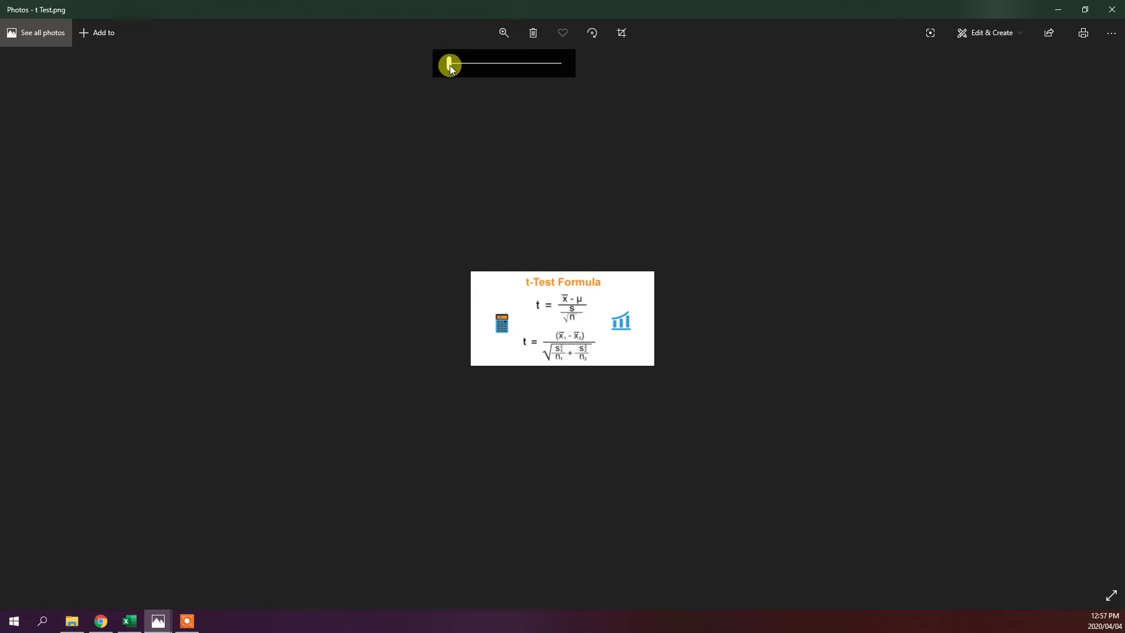
left_click_drag(449, 66, 532, 102)
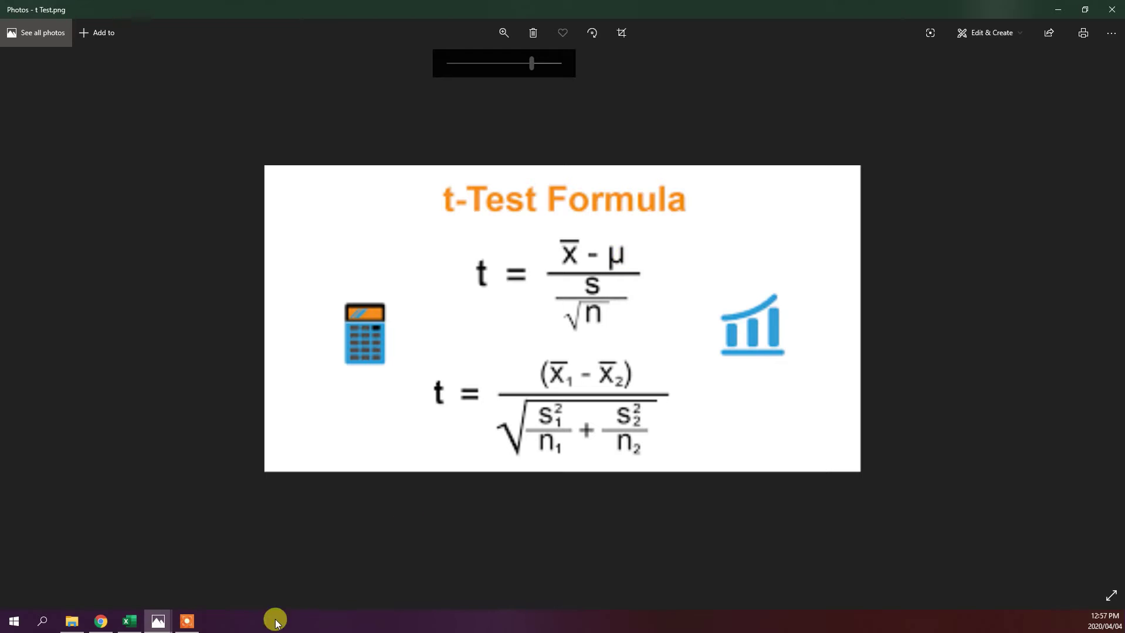
left_click(130, 621)
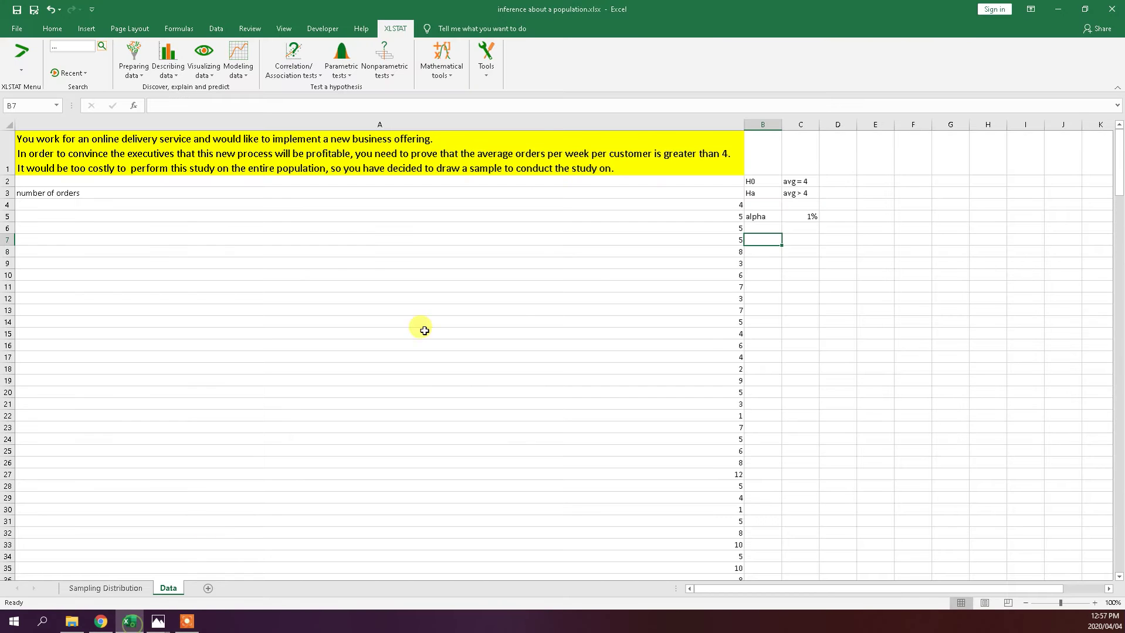
left_click(800, 181)
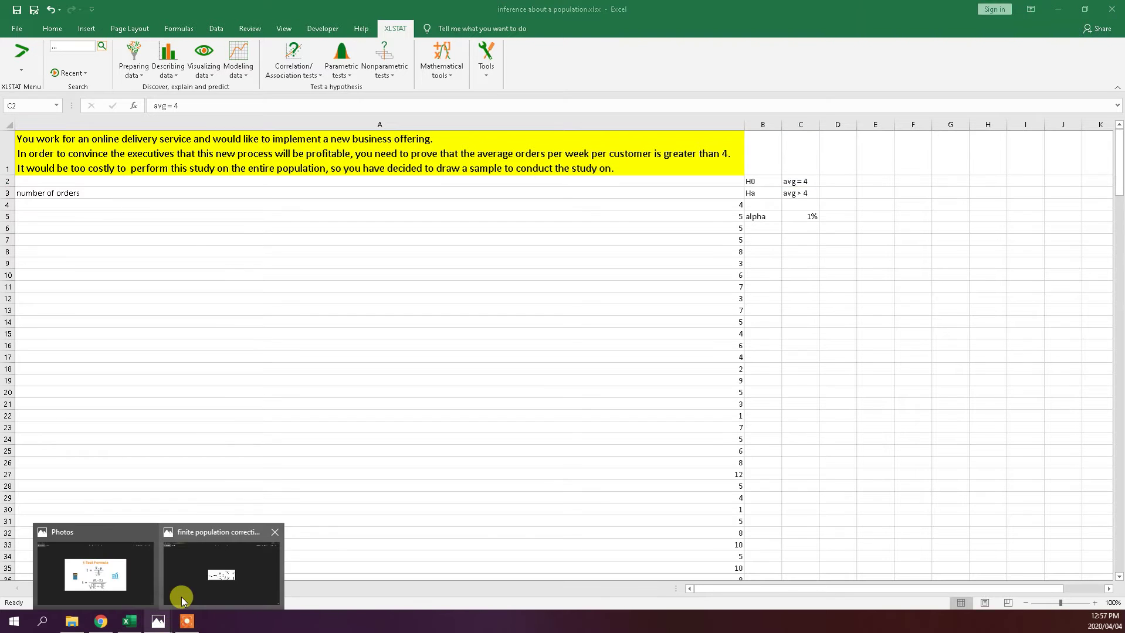
left_click(94, 573)
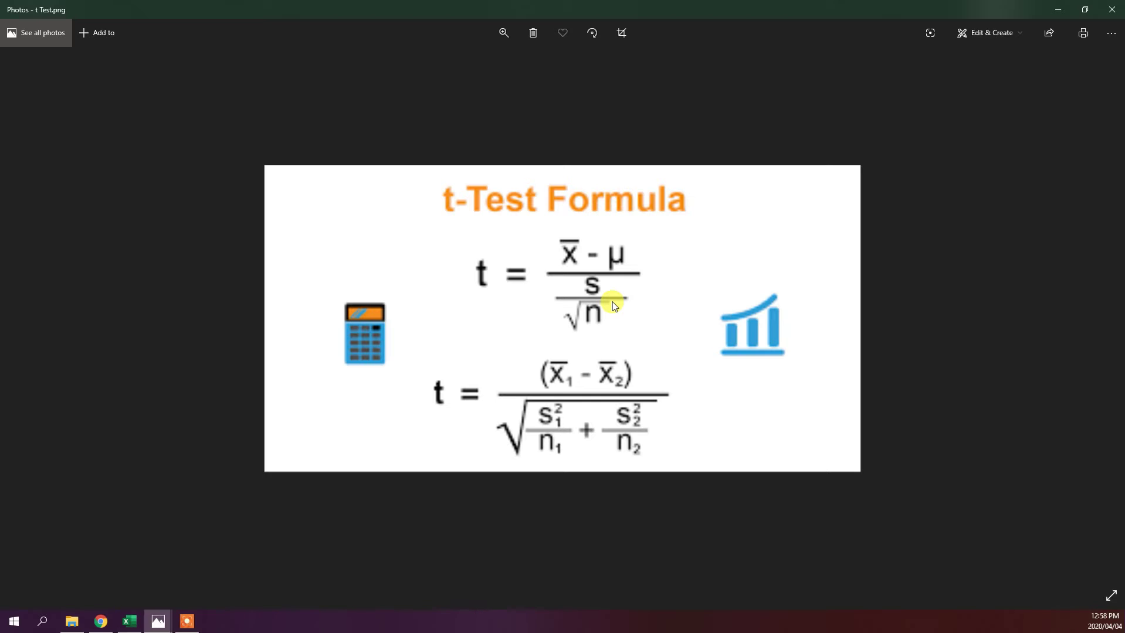
Step: Examine the enlarged finite population correction factor image alongside the t-test formula in Photos, and return to the Excel workbook
mouse_move(162, 618)
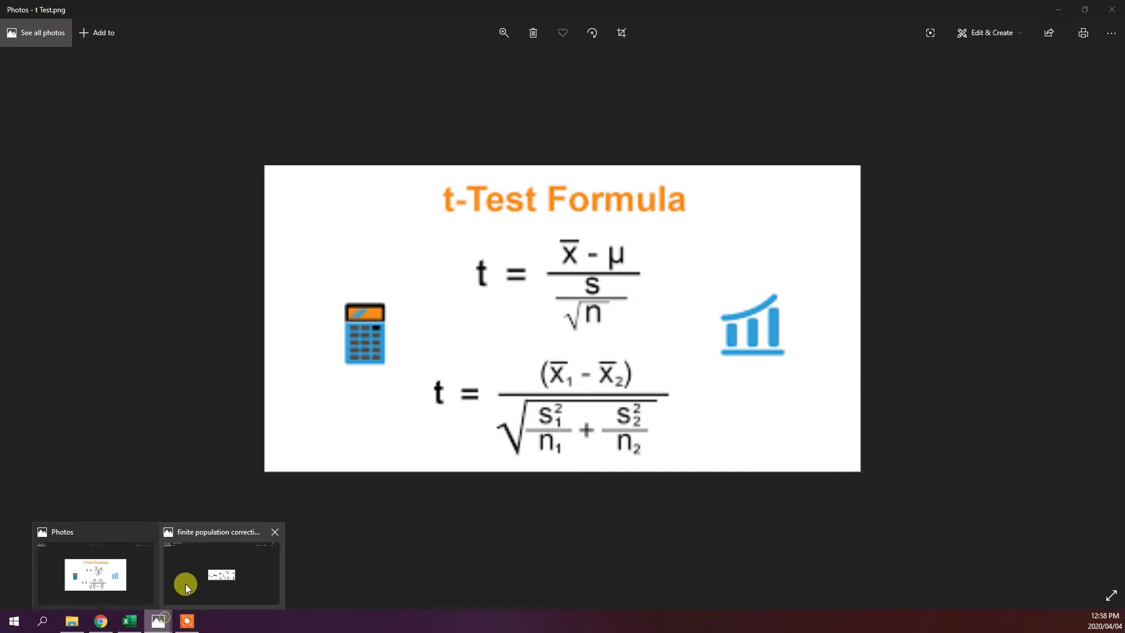
left_click(189, 586)
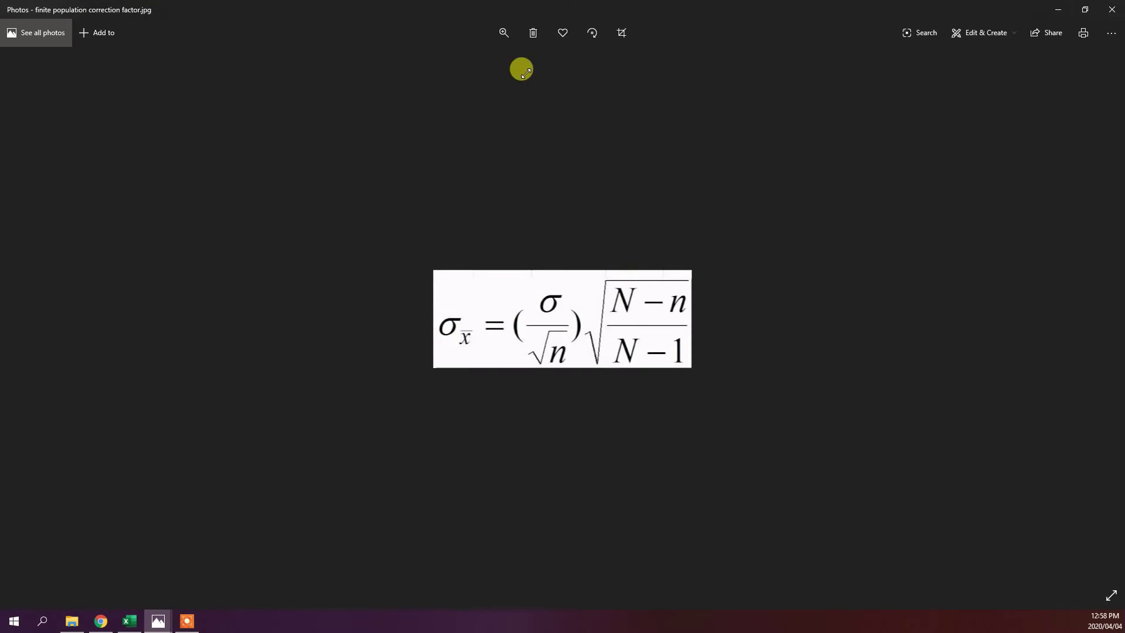
left_click(510, 32)
left_click_drag(445, 59, 500, 64)
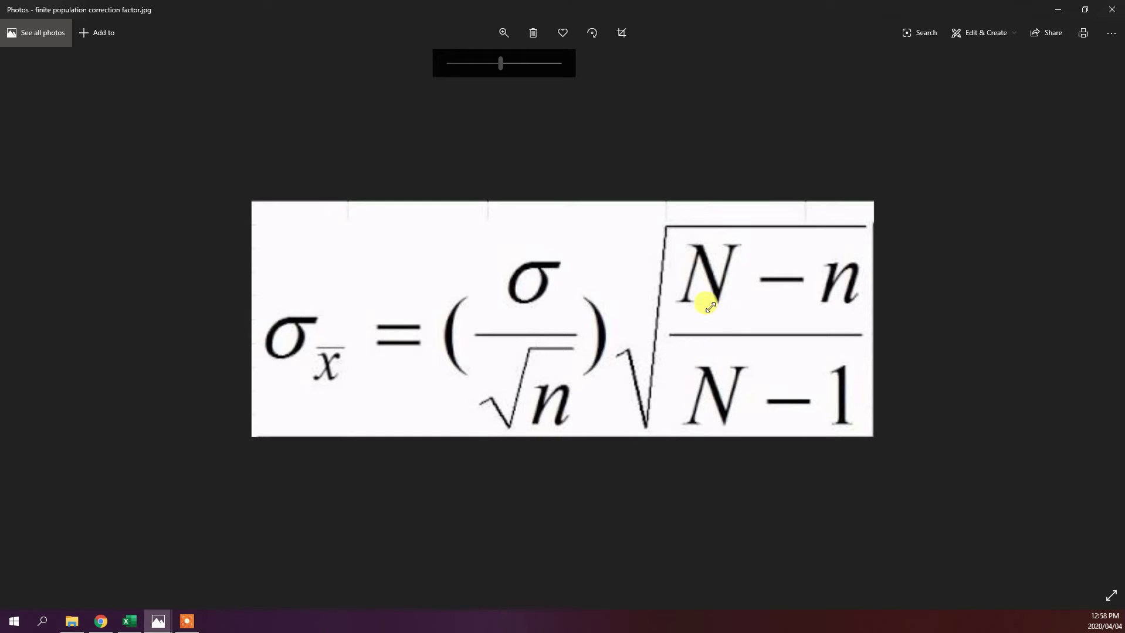
mouse_move(143, 622)
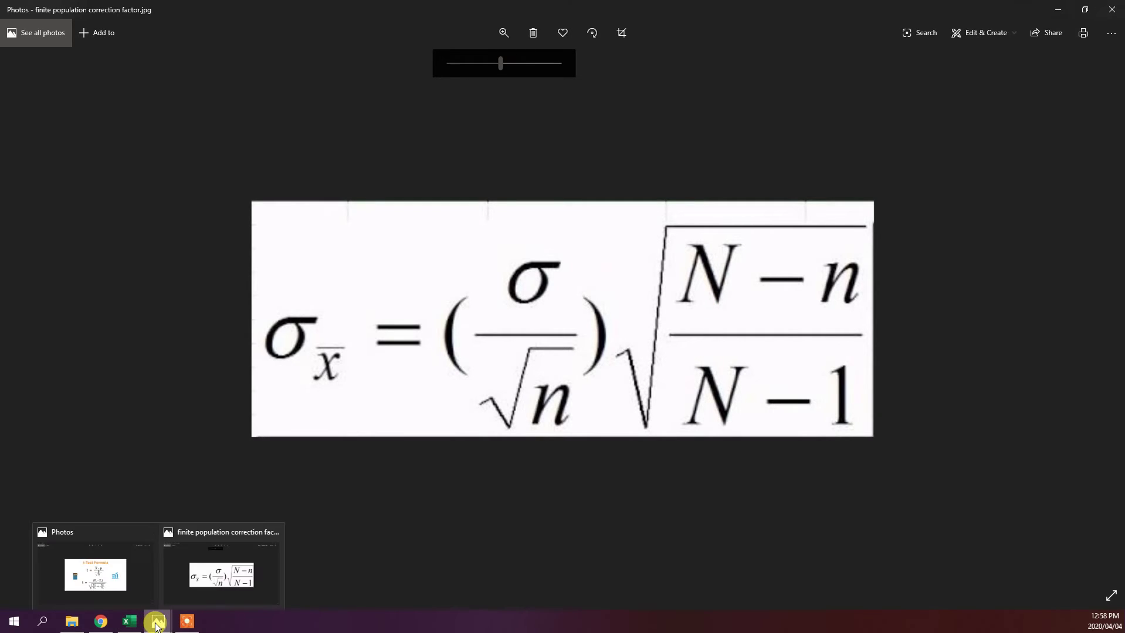
left_click(109, 586)
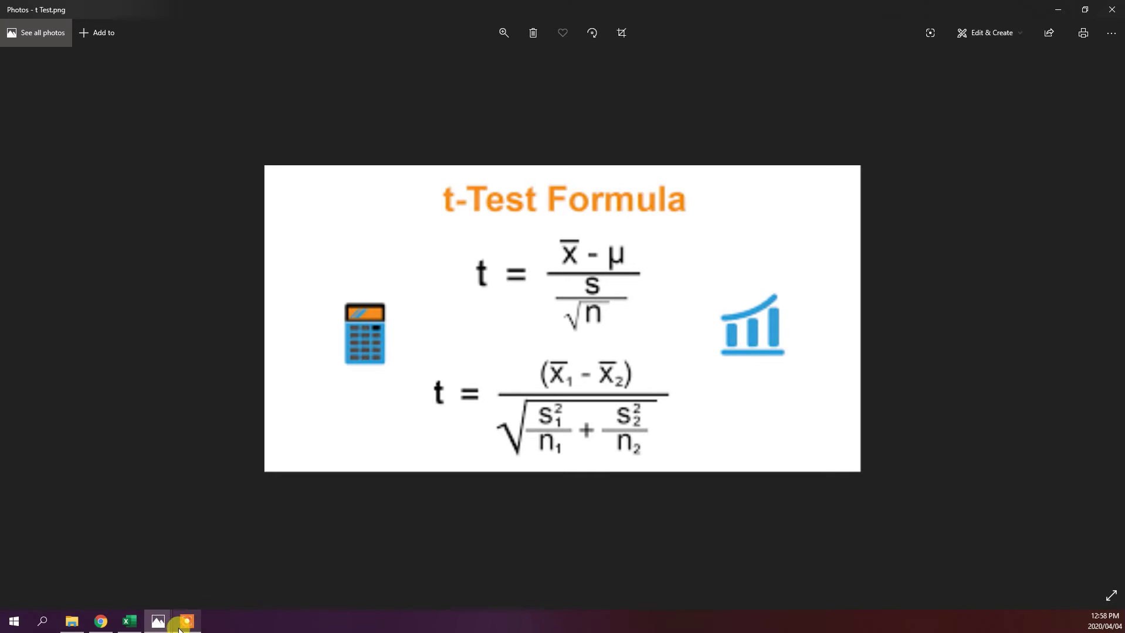
left_click(155, 627)
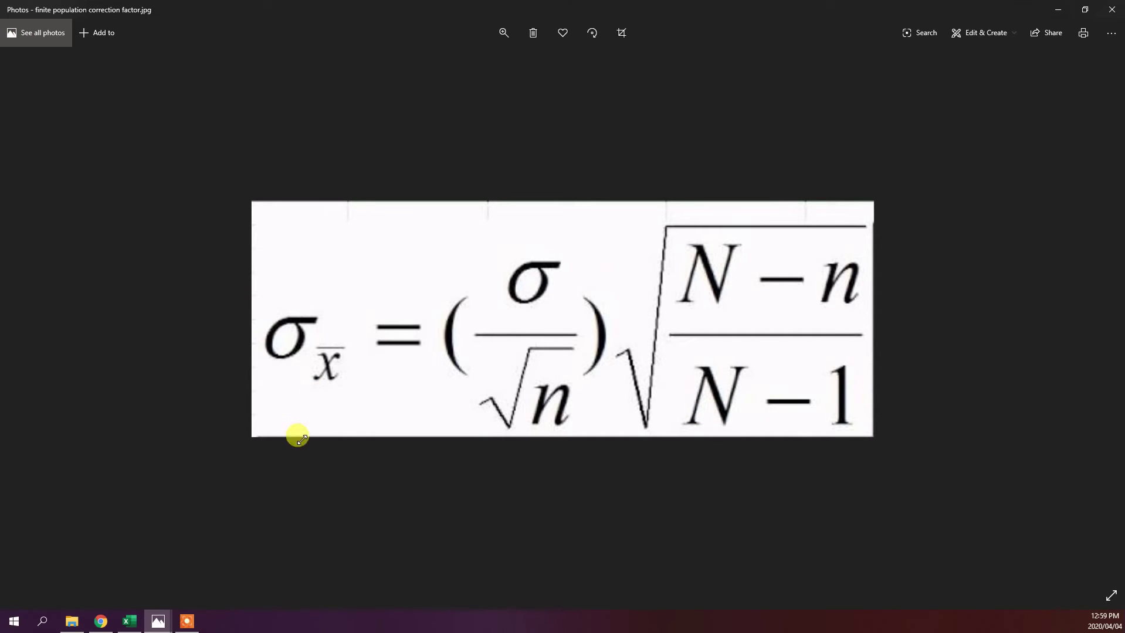
left_click(131, 627)
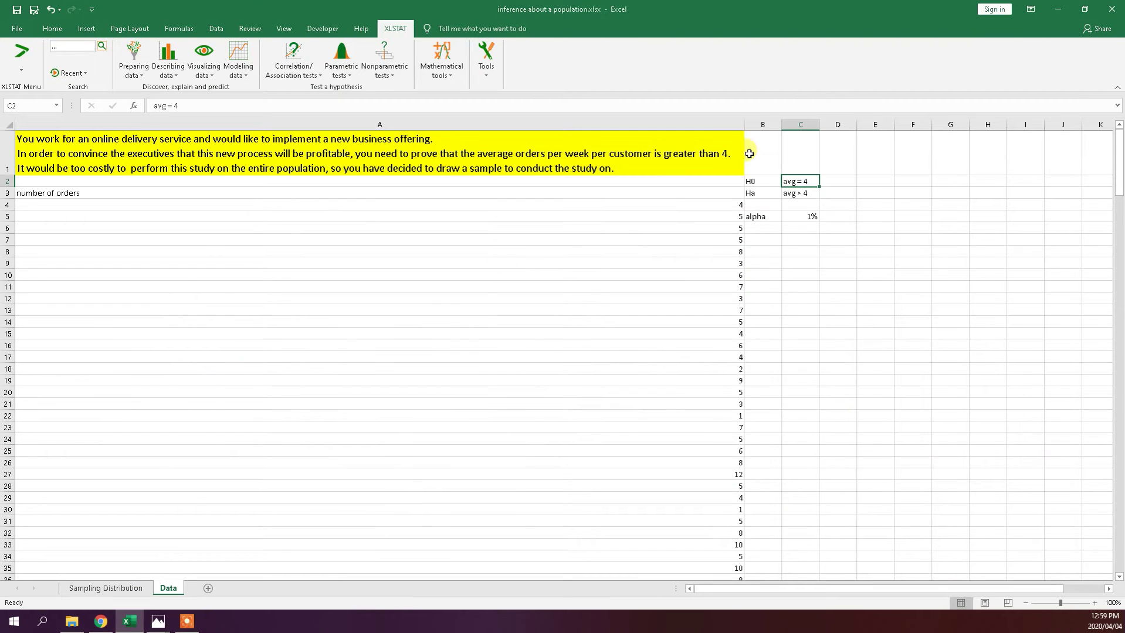
left_click(188, 626)
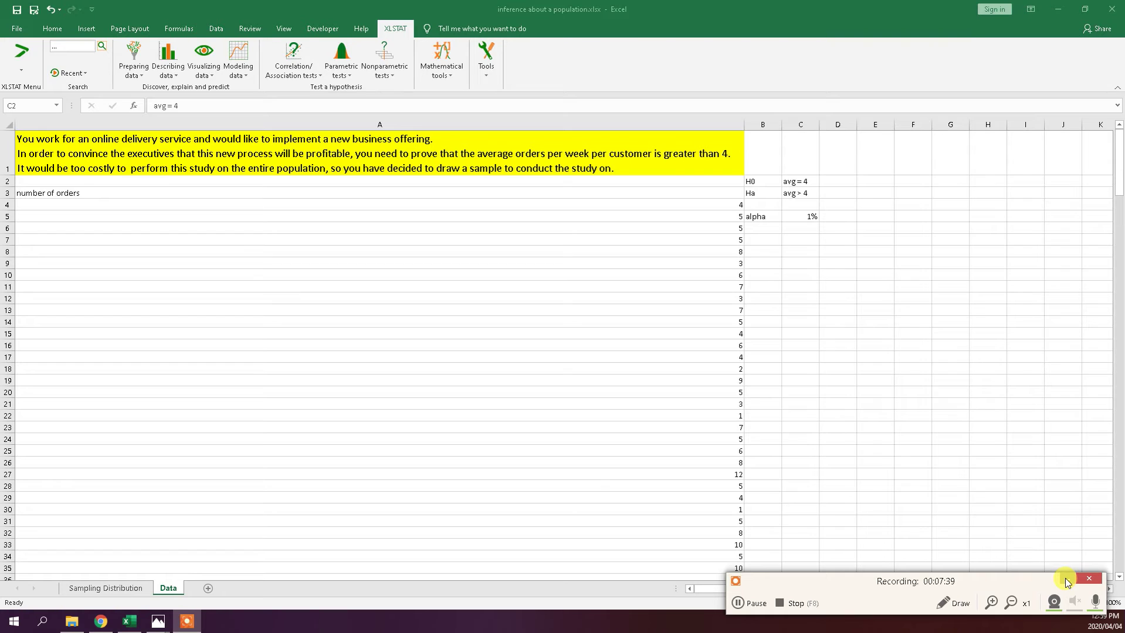
left_click(1066, 580)
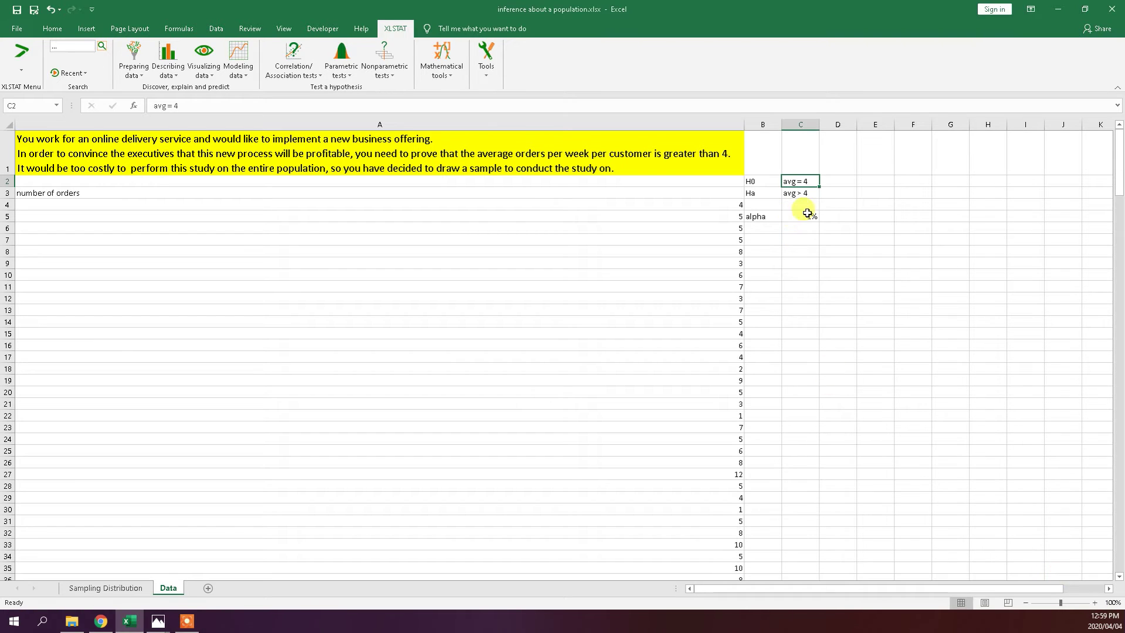
left_click(762, 240)
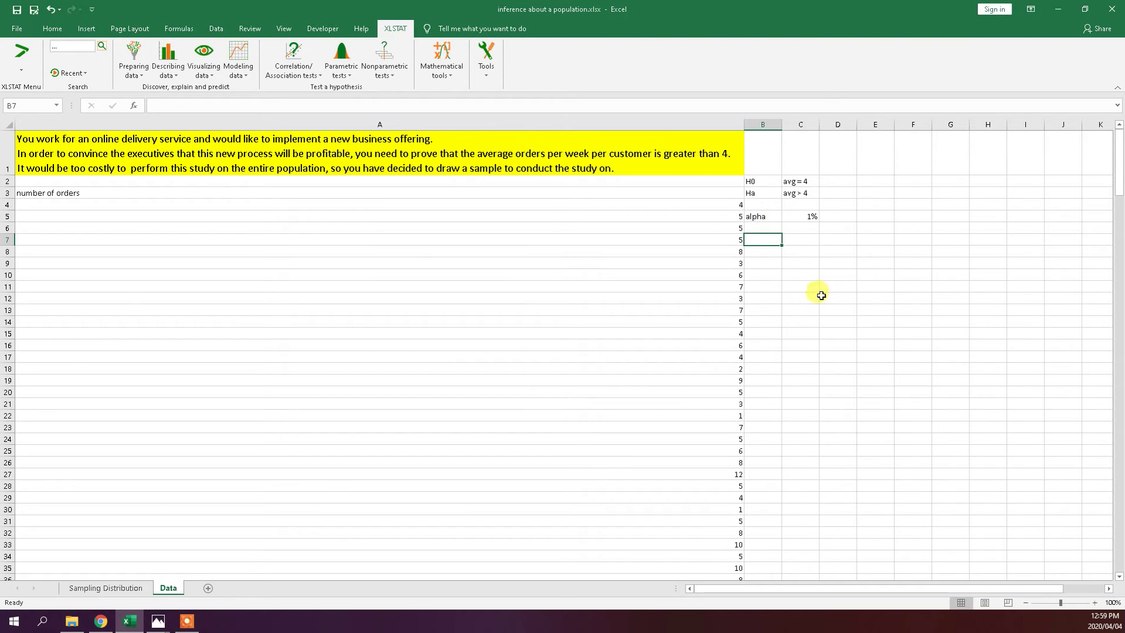
left_click(158, 621)
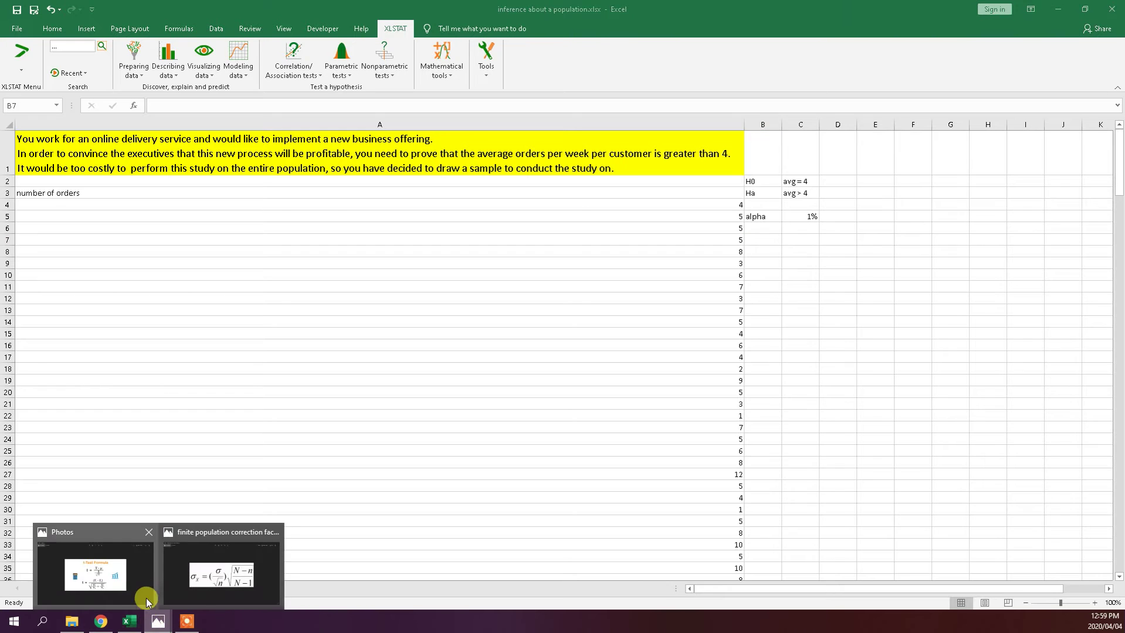
left_click(138, 579)
key("alt+Tab")
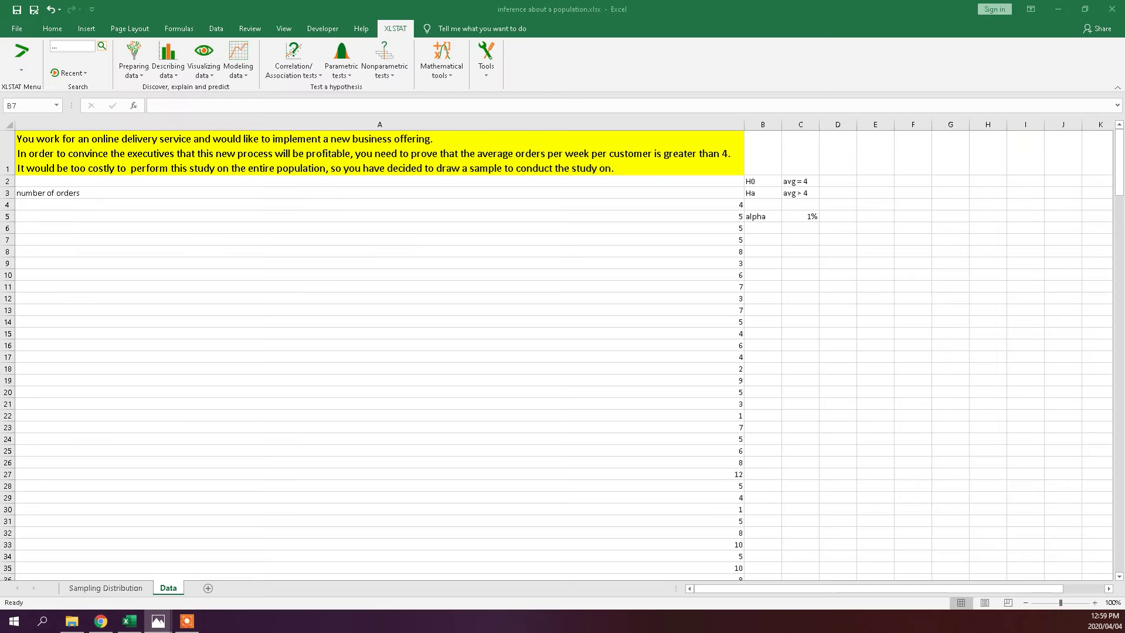
Step: Enter the labels avg in cell B7 and std dev in cell B8
left_click(773, 240)
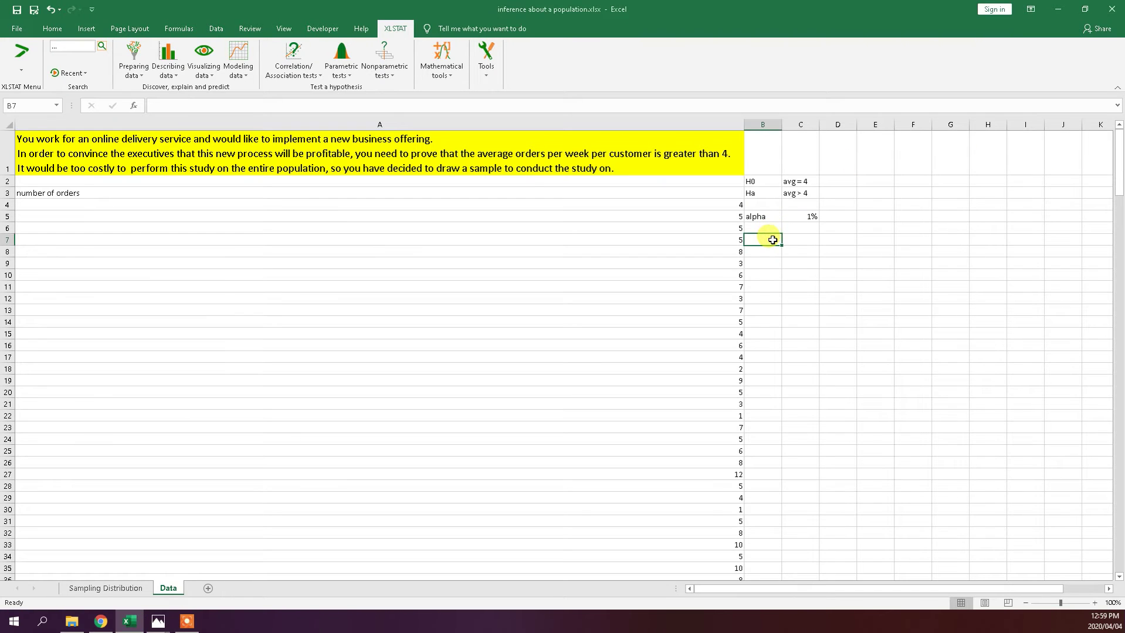
type("avg")
key("Return")
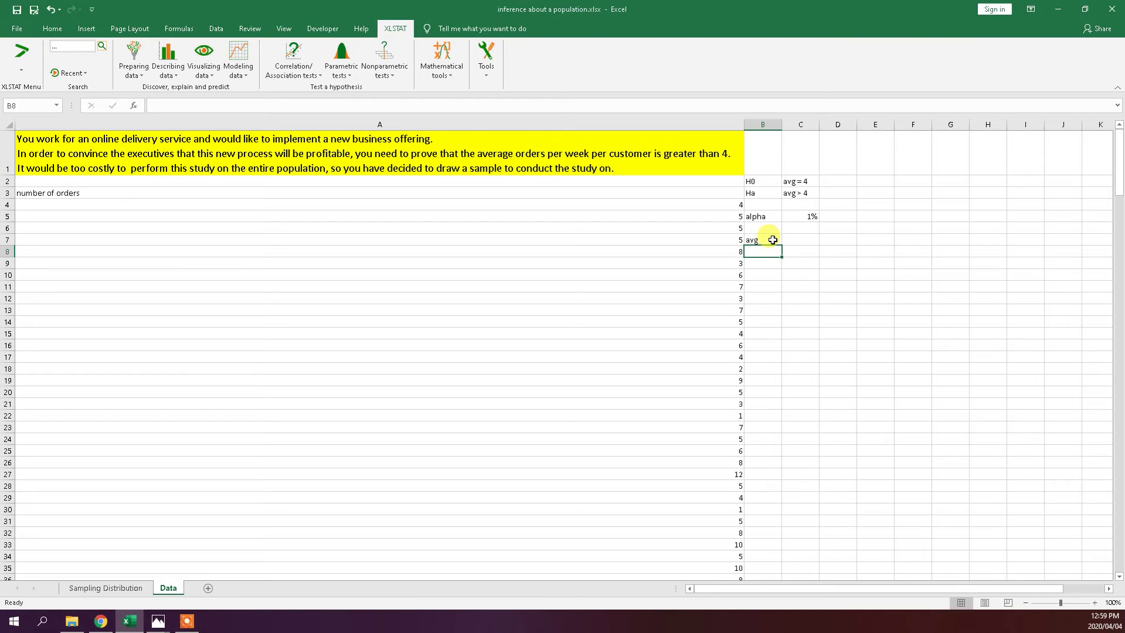
type("std dev")
key("Tab")
Step: Calculate the sample mean of the order data in cell C7 with =AVERAGE(A4:A250)
key("Up")
type("=")
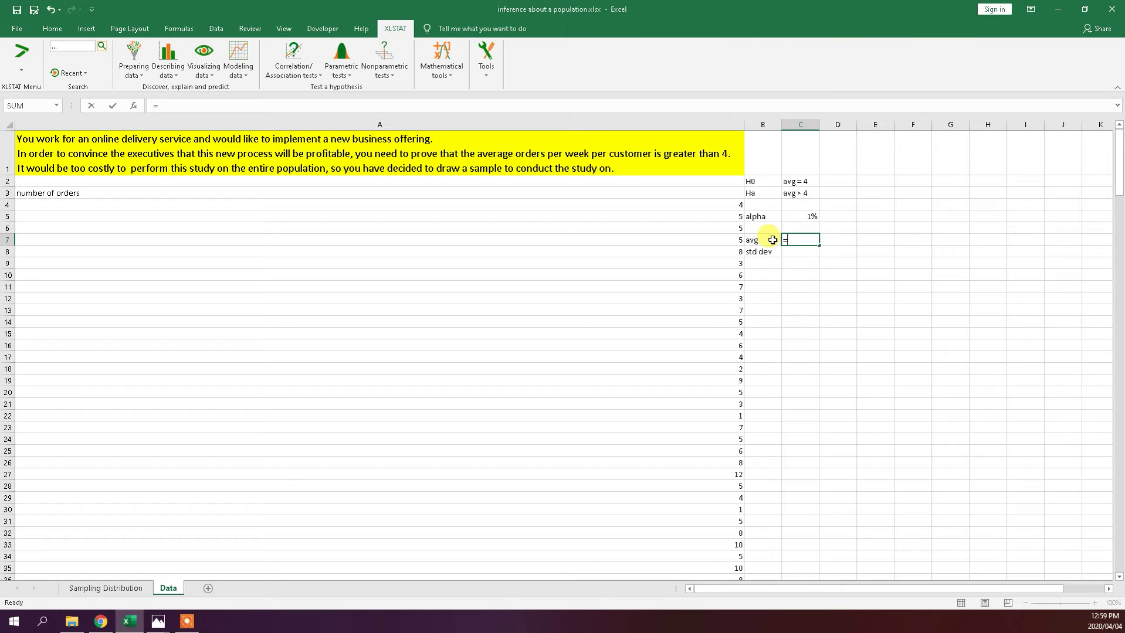
type("av")
key("Tab")
key("Left")
key("Up")
key("Up")
key("Left")
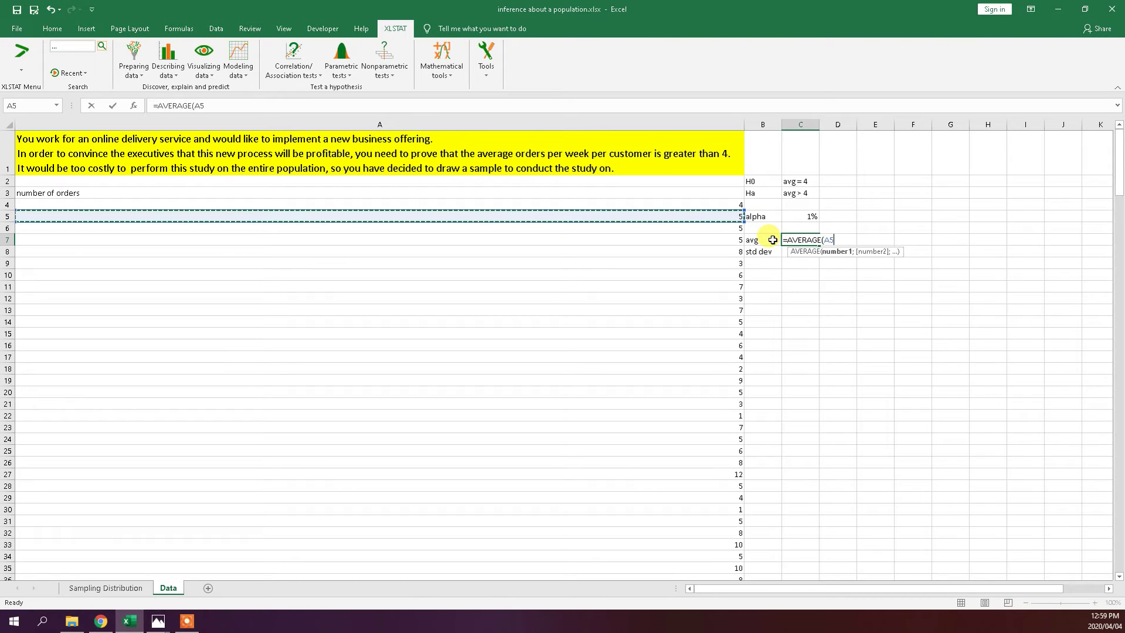
key("Up")
key("ctrl+shift+Down")
key("Return")
key("Up")
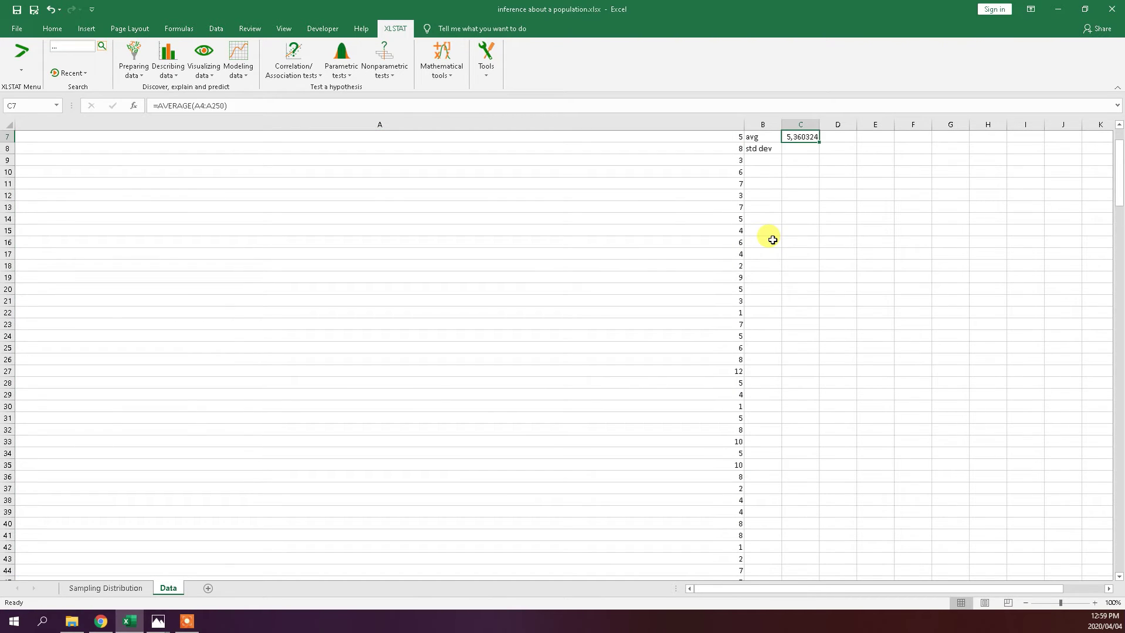
Step: Calculate the sample standard deviation in cell C8 with STDEV.S over the order data from A4 down to its last row
key("Down")
type("=std")
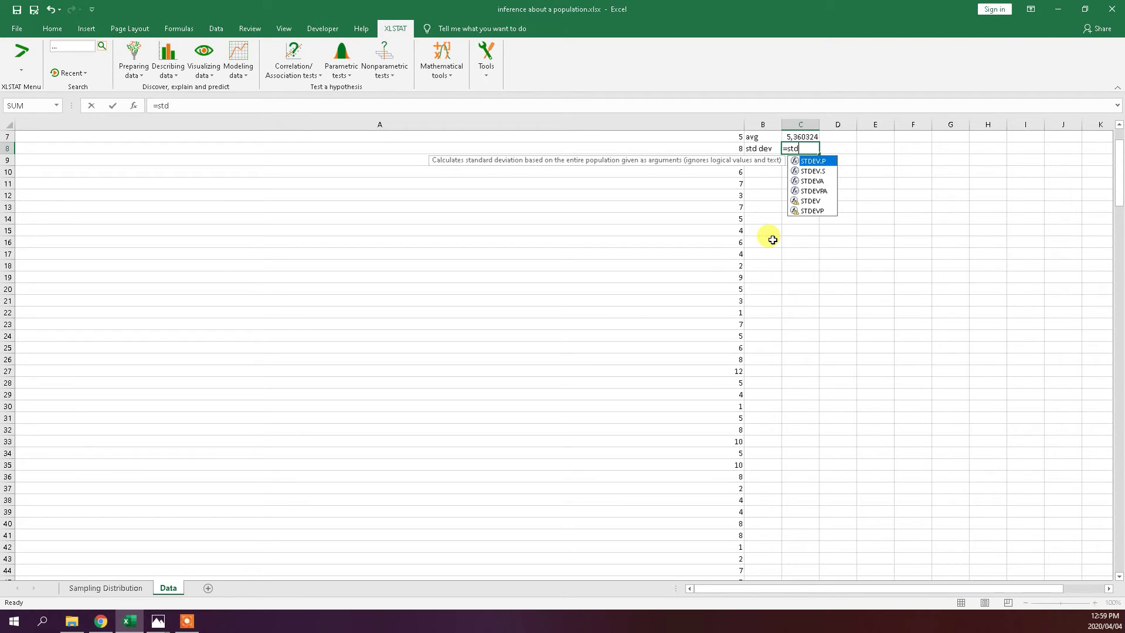
key("Down")
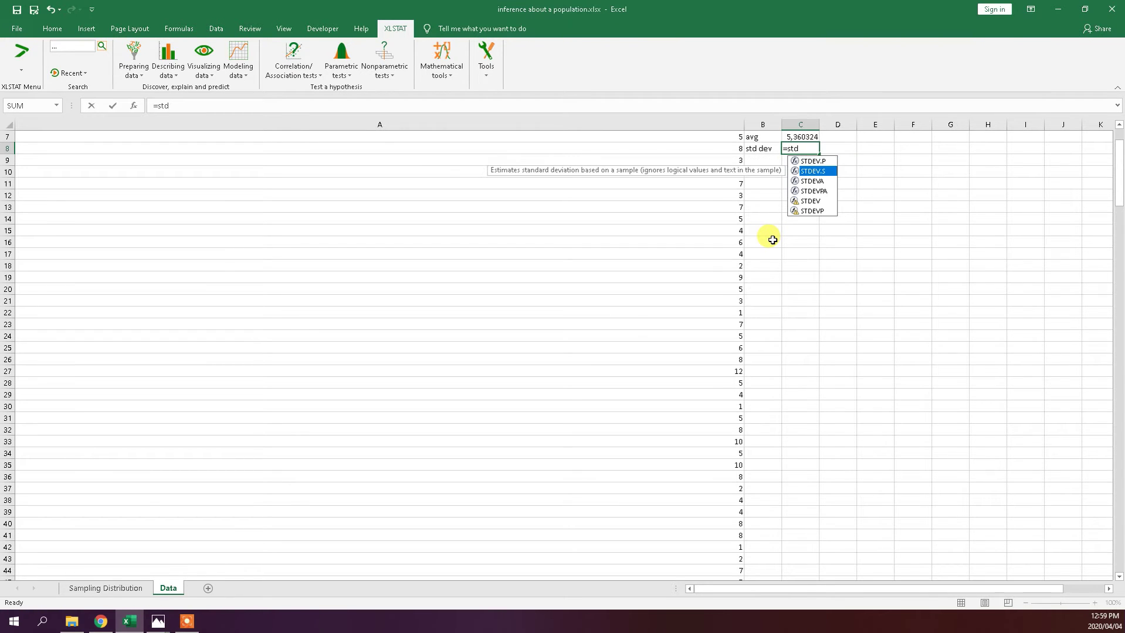
key("Tab")
key("Left")
key("Up")
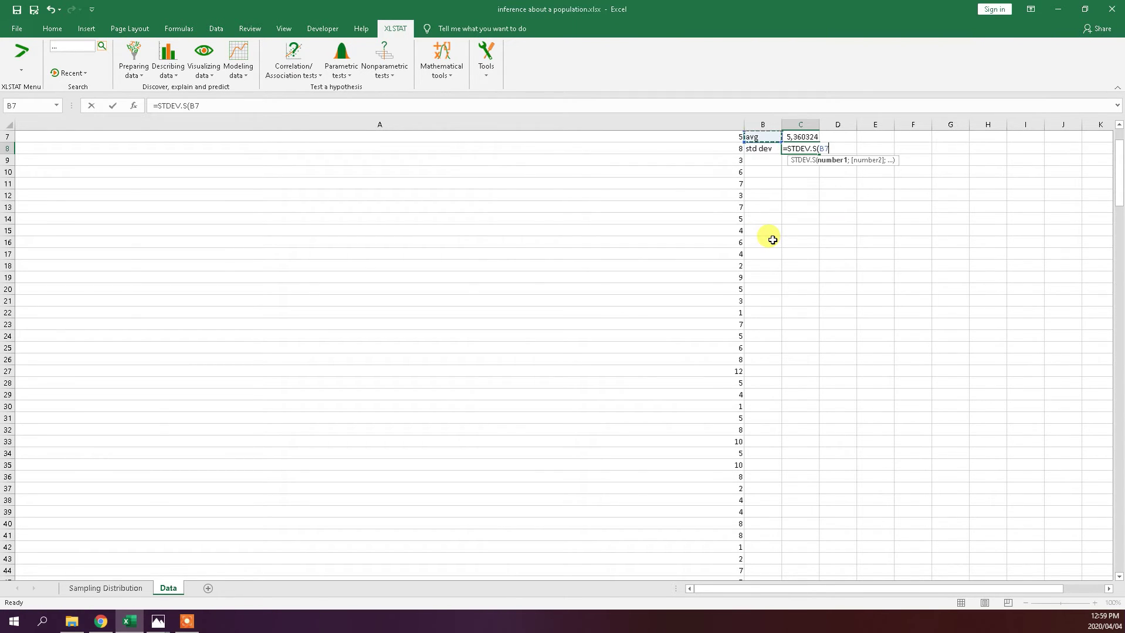
key("Left")
key("Up")
key("Up")
key("Up")
key("Up")
key("Up")
key("Up")
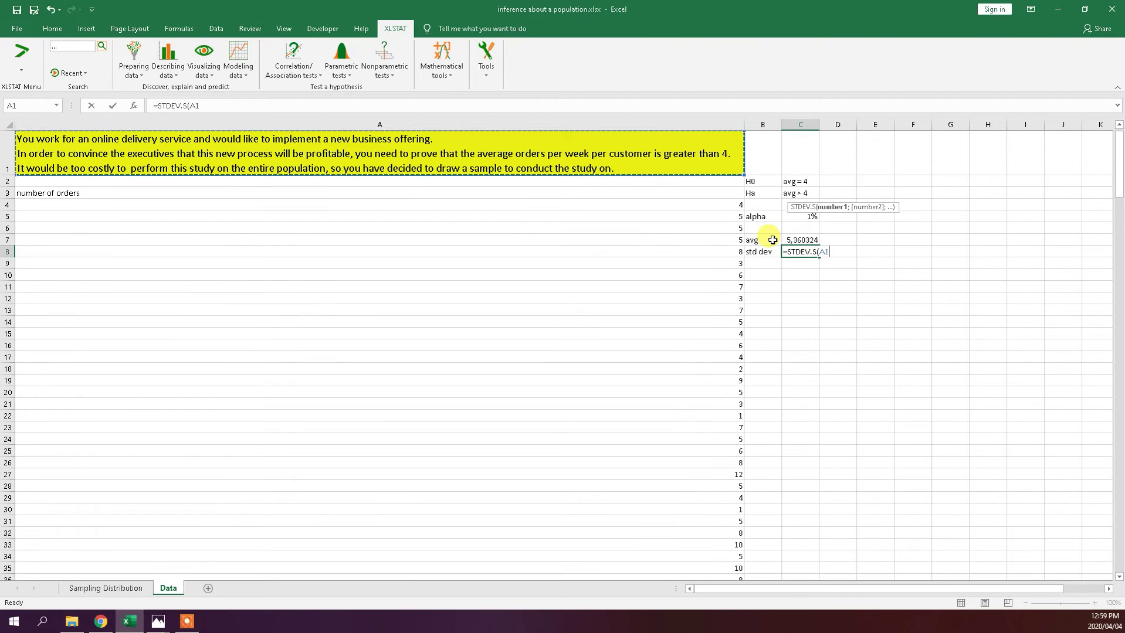
key("Down")
key("Down")
key("Down")
key("ctrl+shift+Down")
key("Return")
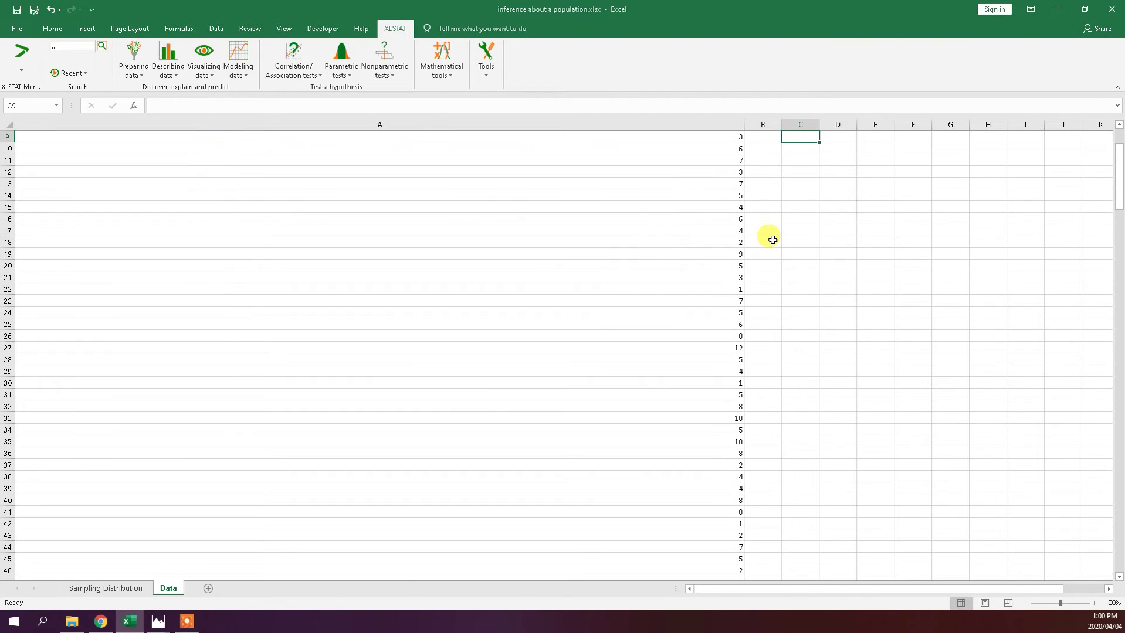
Step: Enter the label t for the test statistic in cell B10
key("Up")
key("Up")
key("Up")
key("Up")
key("Up")
key("Up")
key("Up")
key("Up")
key("Down")
key("Down")
key("Down")
key("Down")
key("Down")
key("Down")
key("Down")
key("Down")
key("Down")
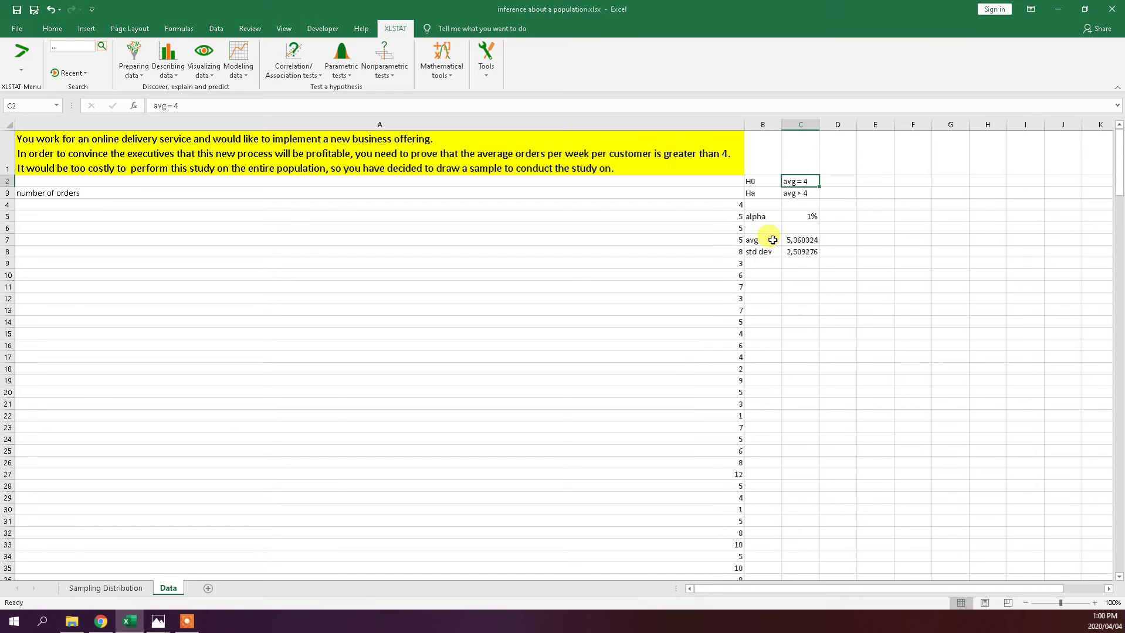
key("Left")
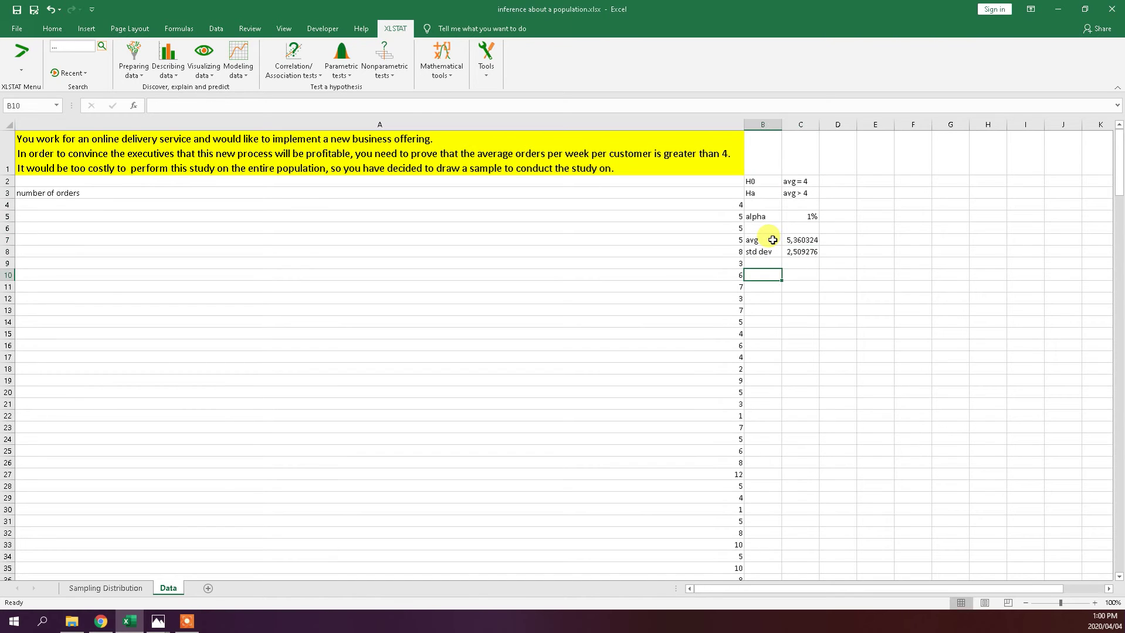
type("t")
key("Tab")
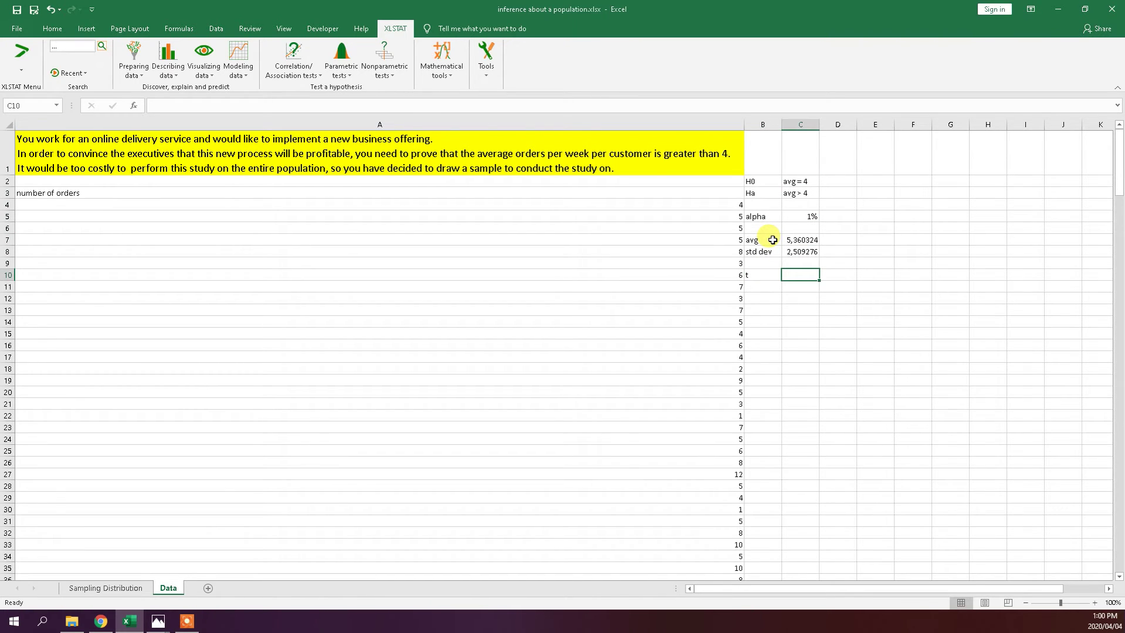
Step: Begin the test statistic formula in cell C10 as =(C7-4)/(C8/SQRT( using the sample mean and standard deviation
type("=(")
key("Up")
key("Up")
key("Up")
type("-")
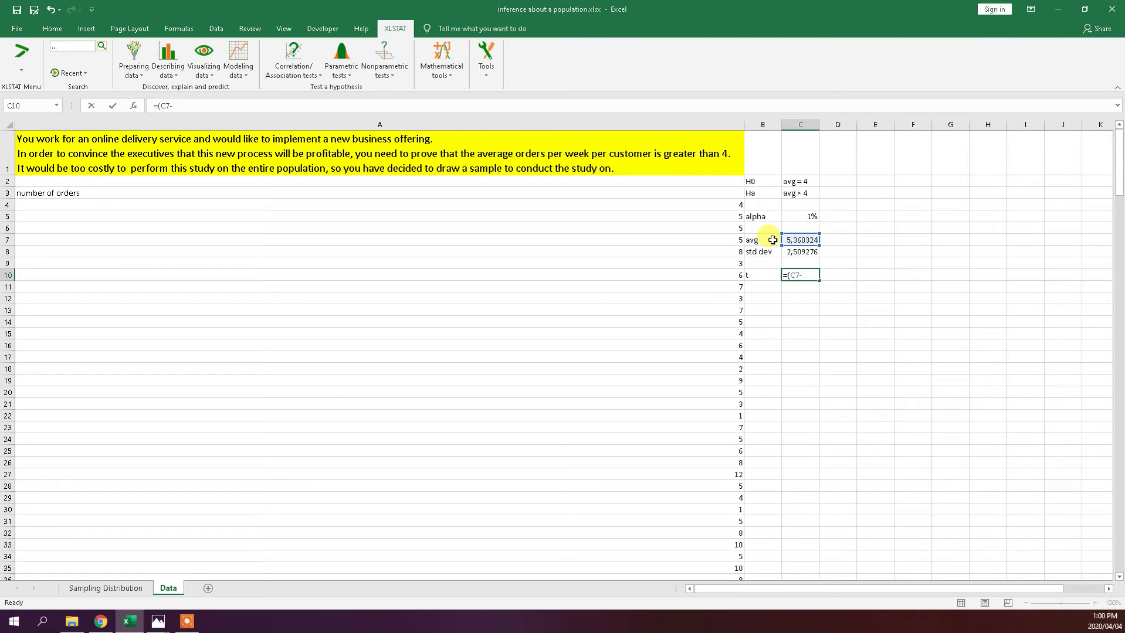
type("4")
key("Up")
key("Up")
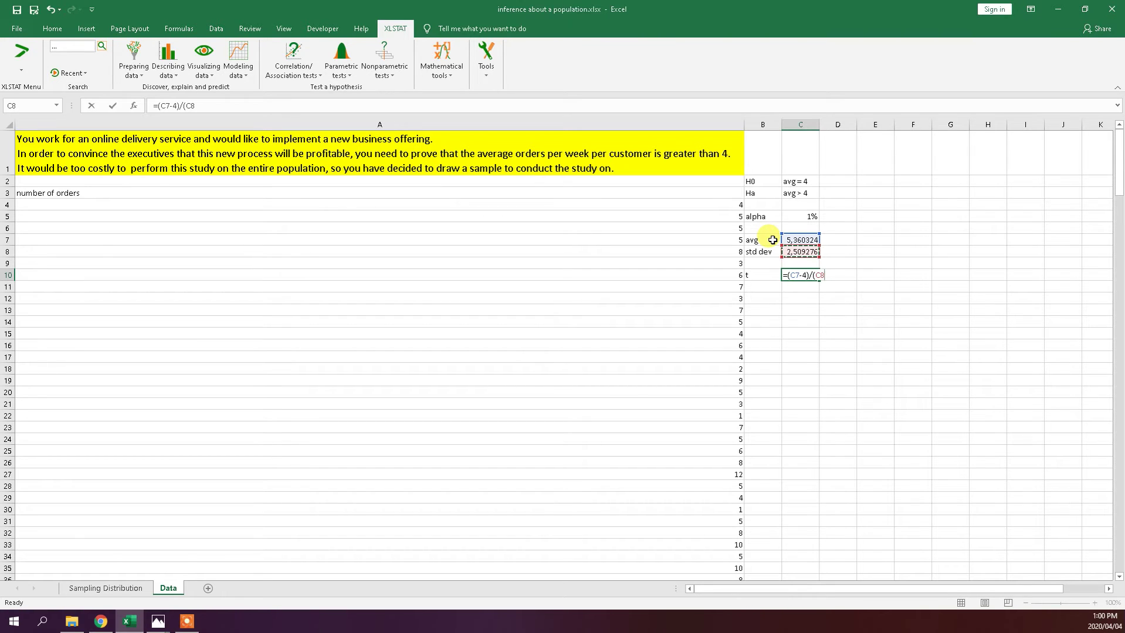
type("/sqr")
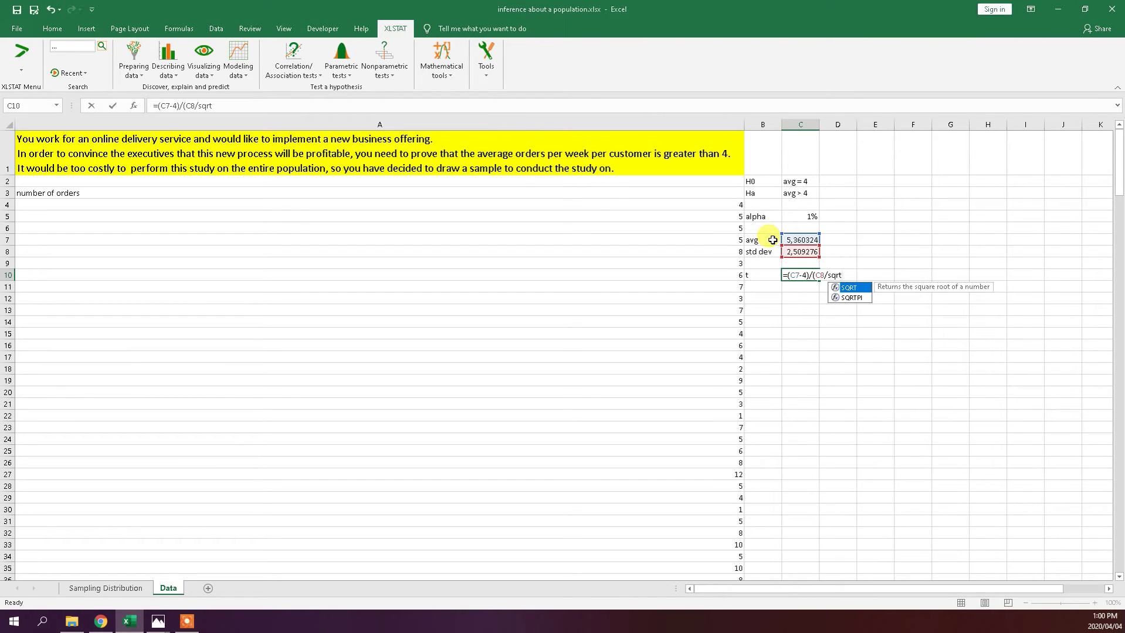
type("t")
key("Tab")
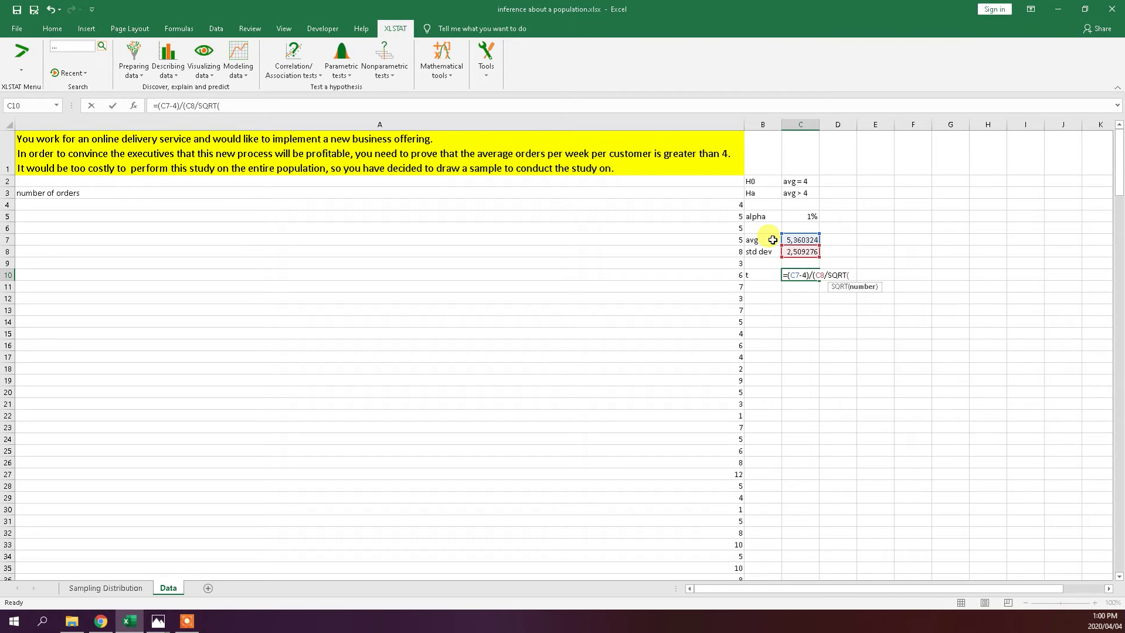
Step: Fill the square root in the C10 formula with the sample size as COUNT(A4:A250)
type("247")
key("BackSpace")
key("BackSpace")
type("count`")
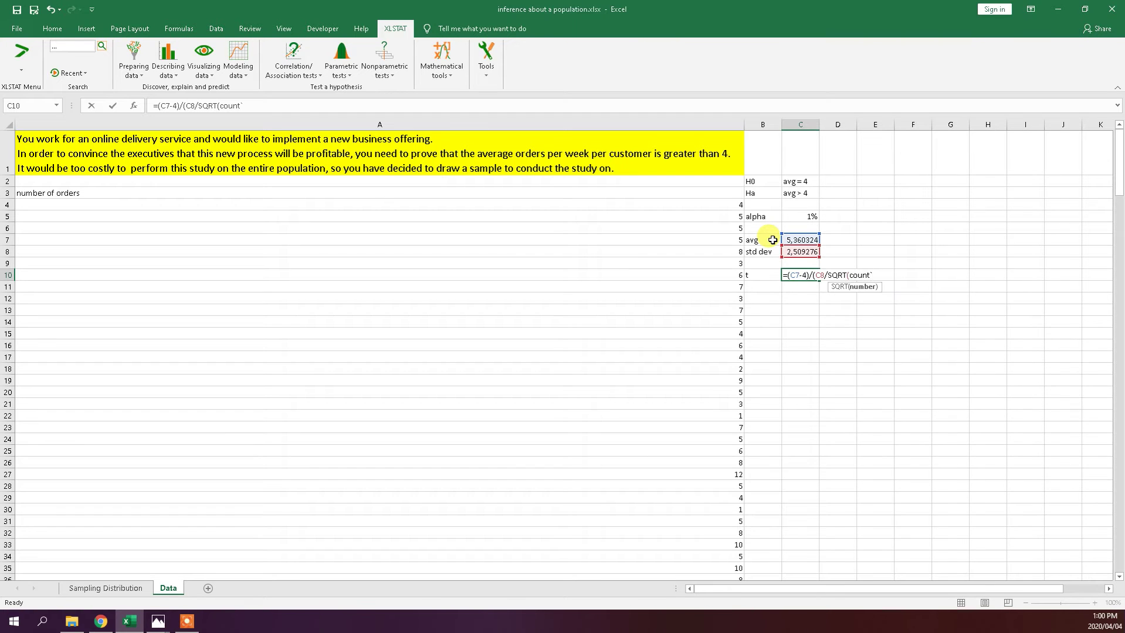
key("BackSpace")
key("Tab")
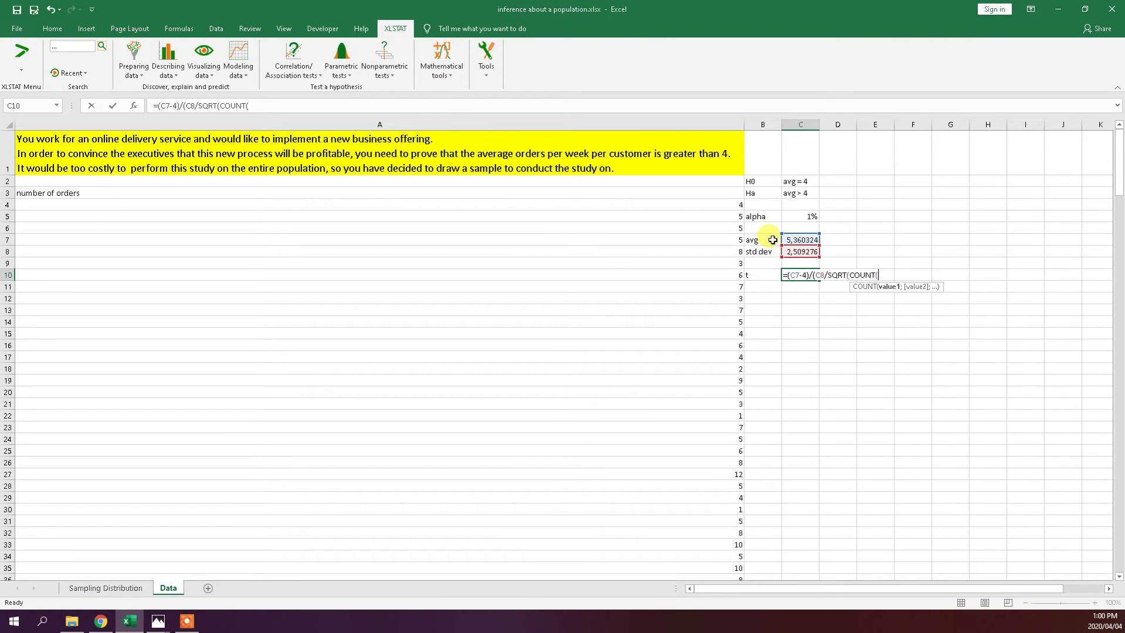
key("Left")
key("Left")
key("Up")
key("Up")
key("Up")
key("Up")
key("Up")
key("Up")
key("Up")
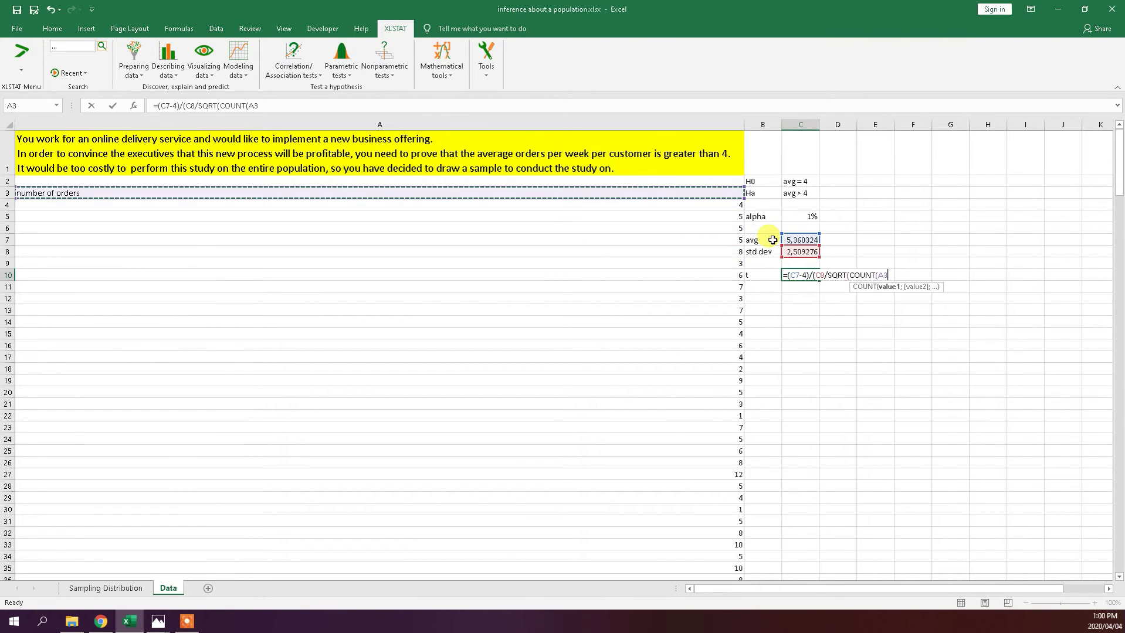
key("Down")
key("ctrl+shift+Down")
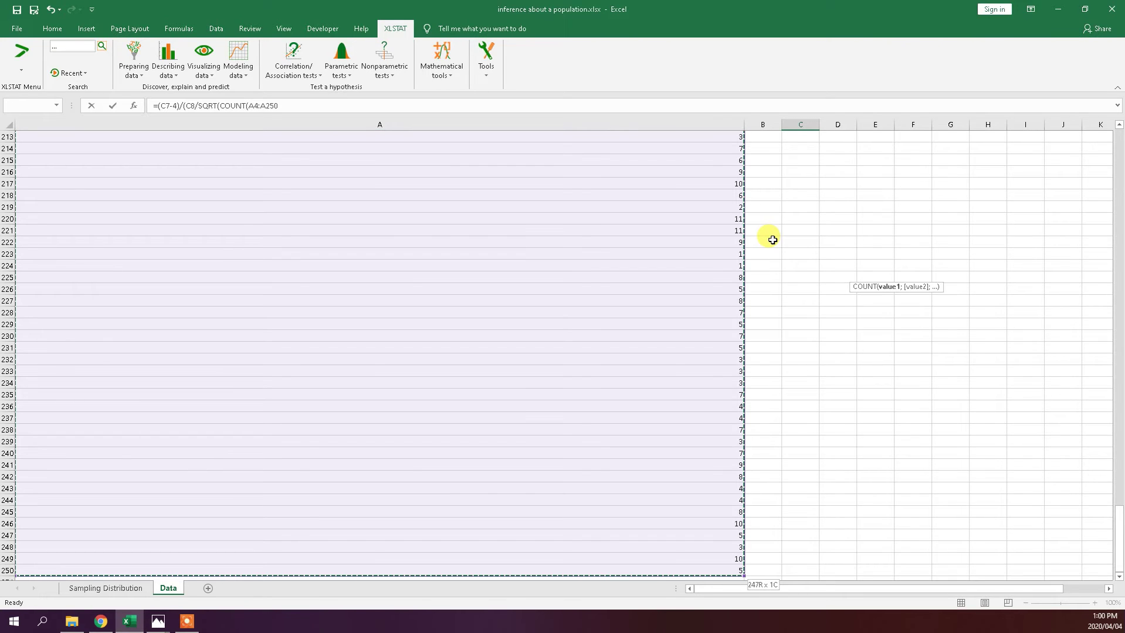
type(")")
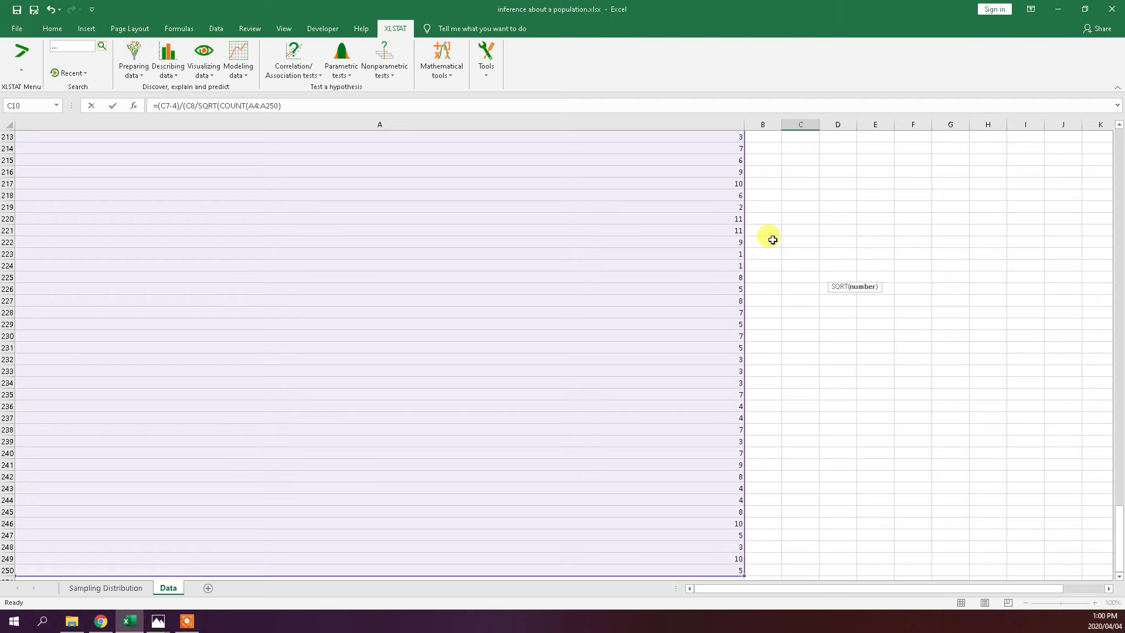
left_click_drag(1117, 527, 1111, 166)
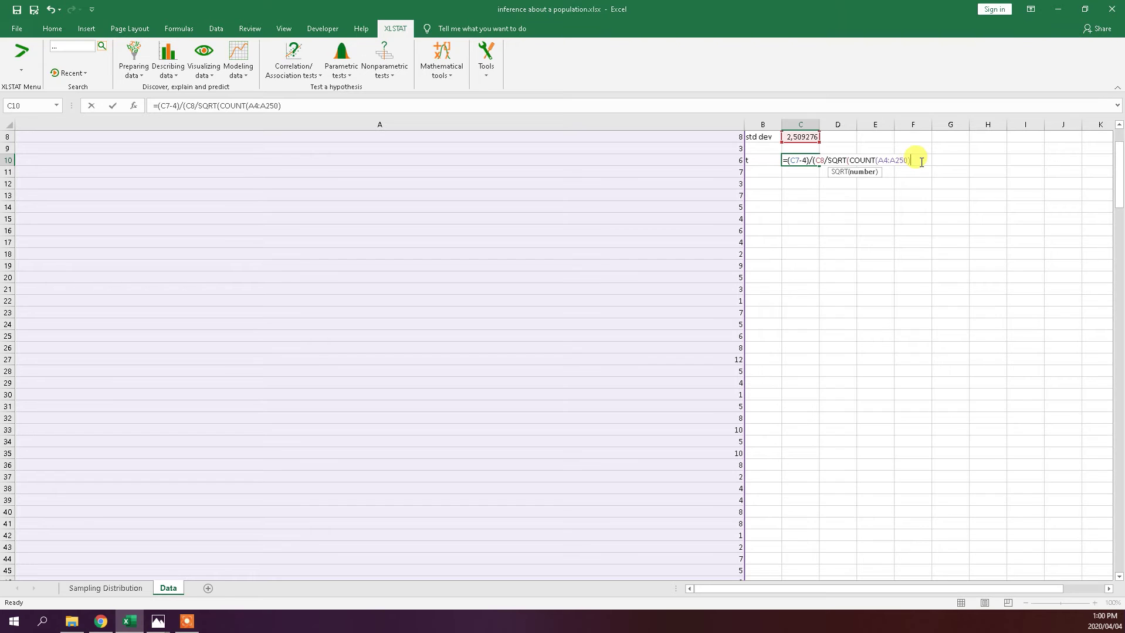
type(")")
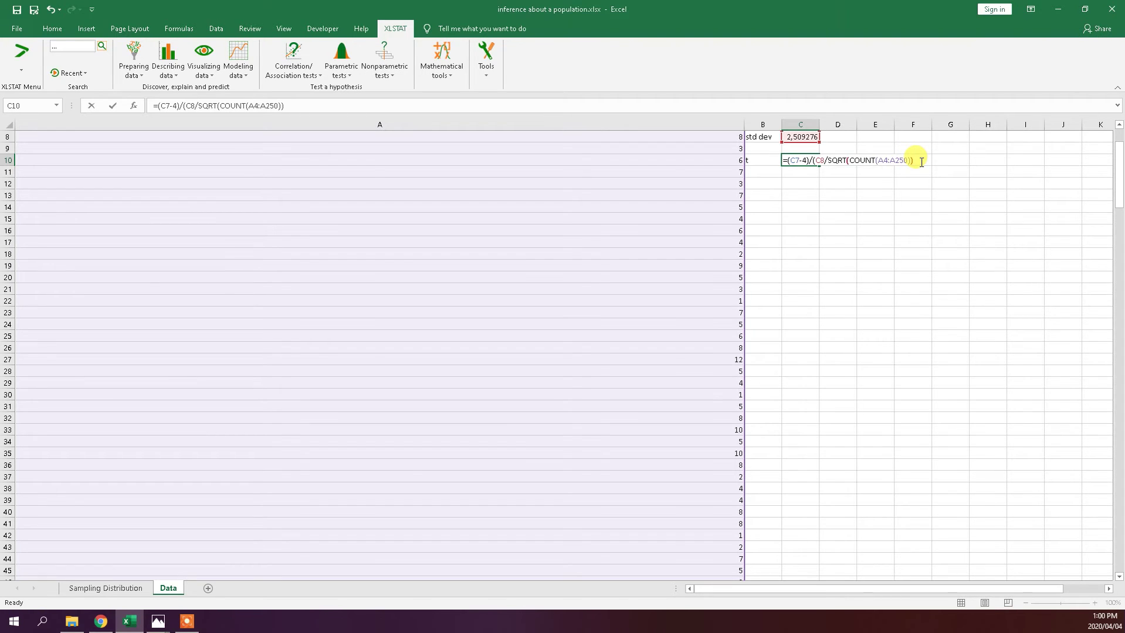
Step: Enclose the square root term in its own parentheses and complete the C10 formula as =(C7-4)/(C8/(SQRT(COUNT(A4:A250))))
left_click(826, 162)
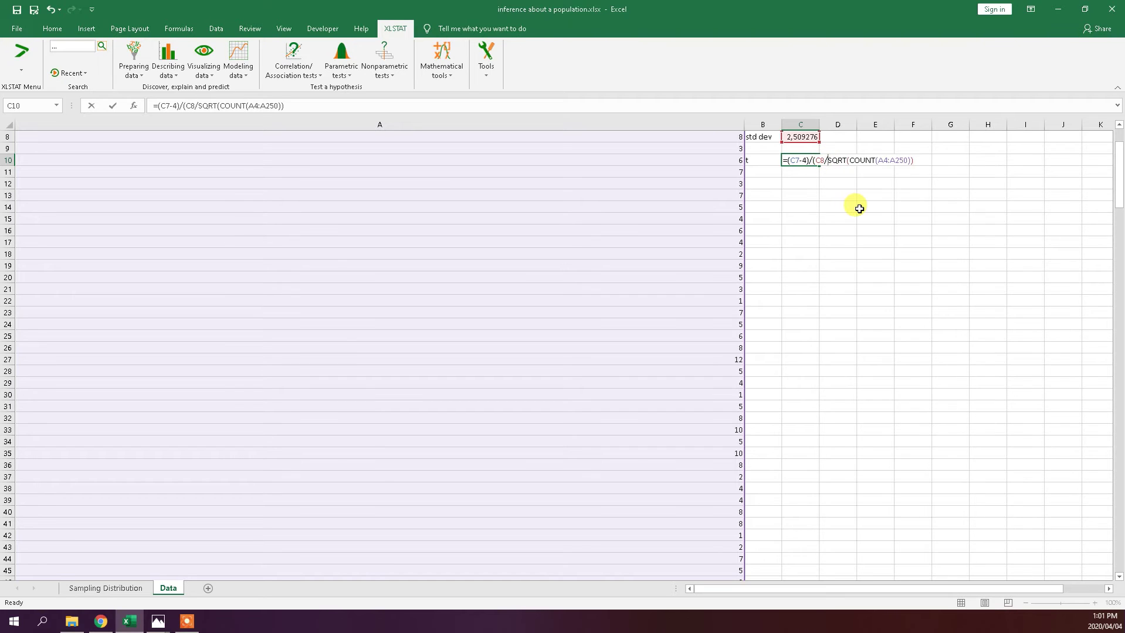
type("(")
key("Right")
key("Right")
key("Right")
key("Right")
key("Right")
key("Right")
key("Right")
key("Right")
key("Right")
key("Right")
key("Right")
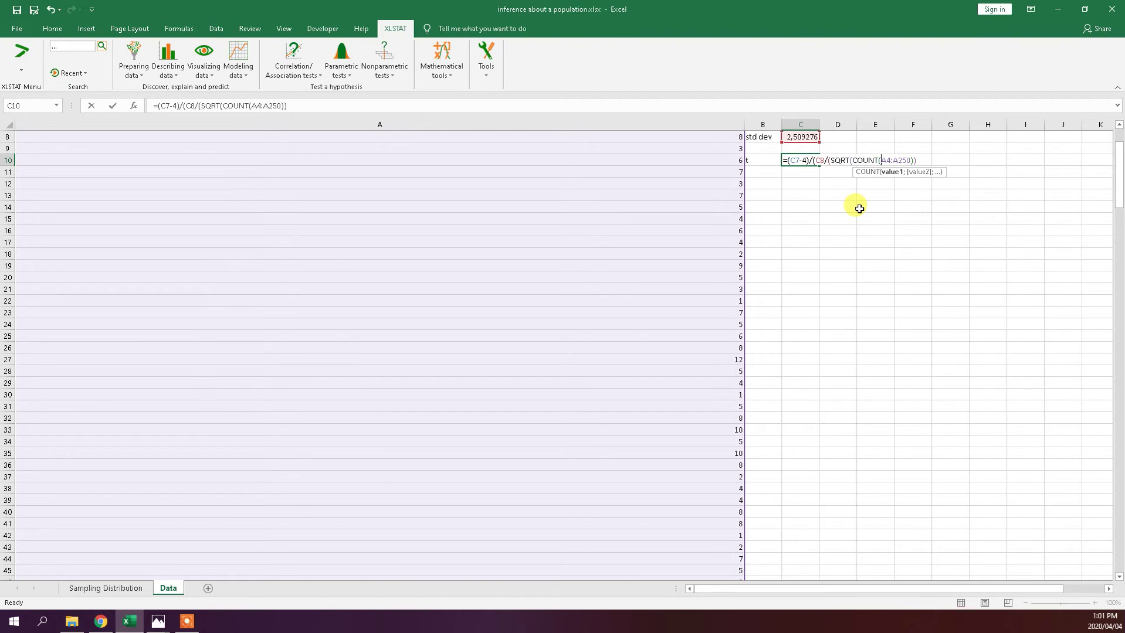
key("Right")
key("Right")
key("Right")
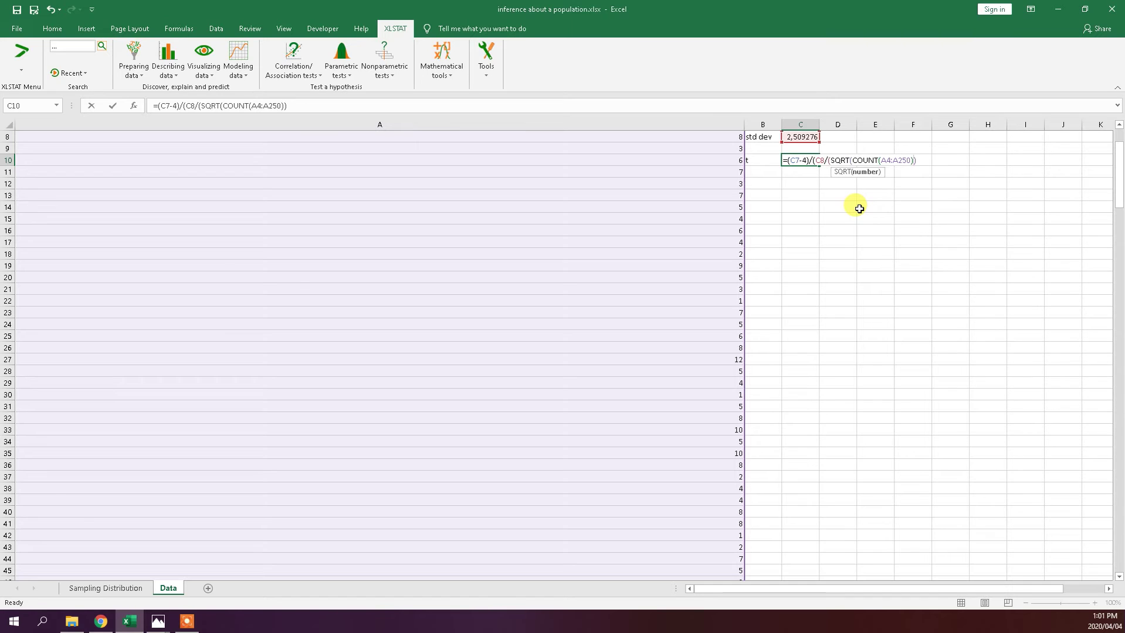
key("Right")
key("Return")
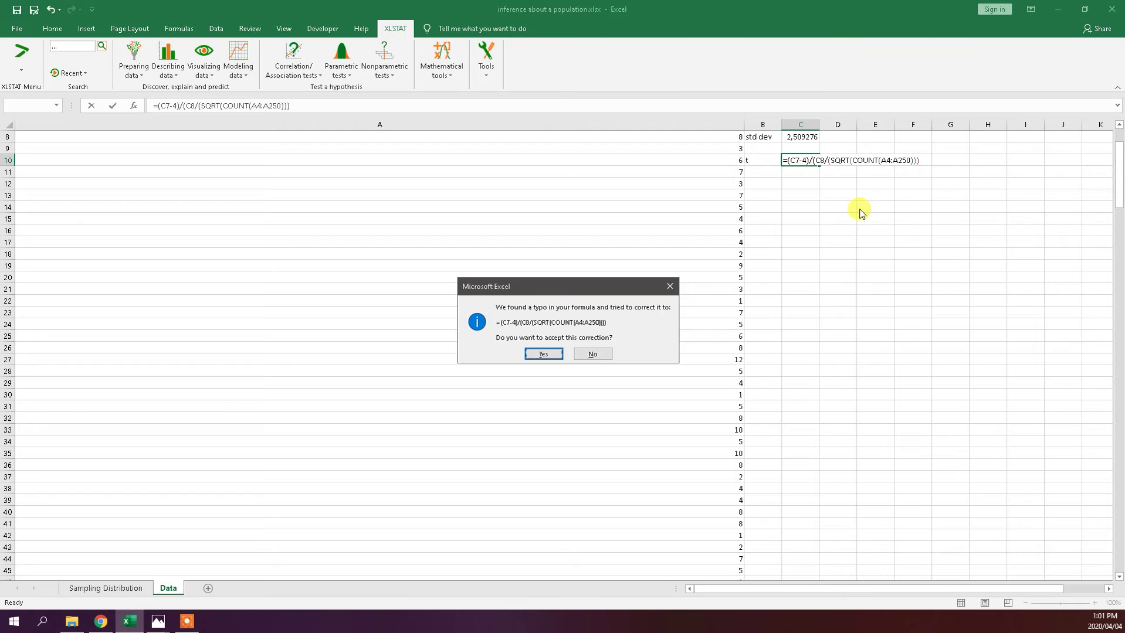
key("Return")
scroll(820, 221, "up", 2)
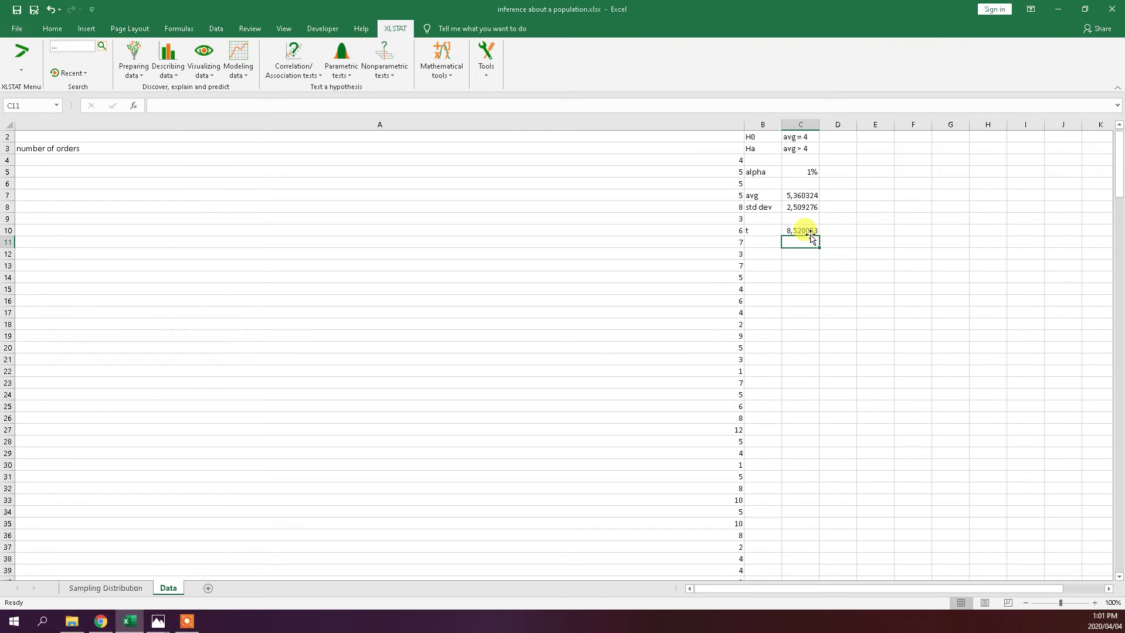
Step: Copy the formula text of the t statistic in C10 unchanged into cell C11
left_click(810, 234)
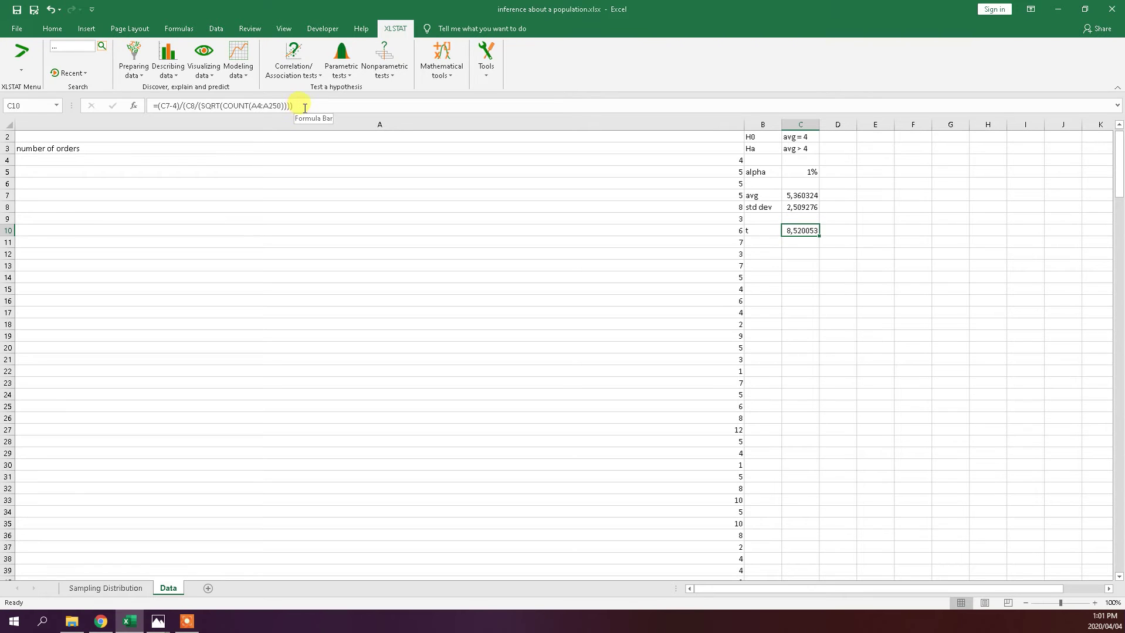
left_click_drag(304, 108, 181, 91)
key("ctrl+c")
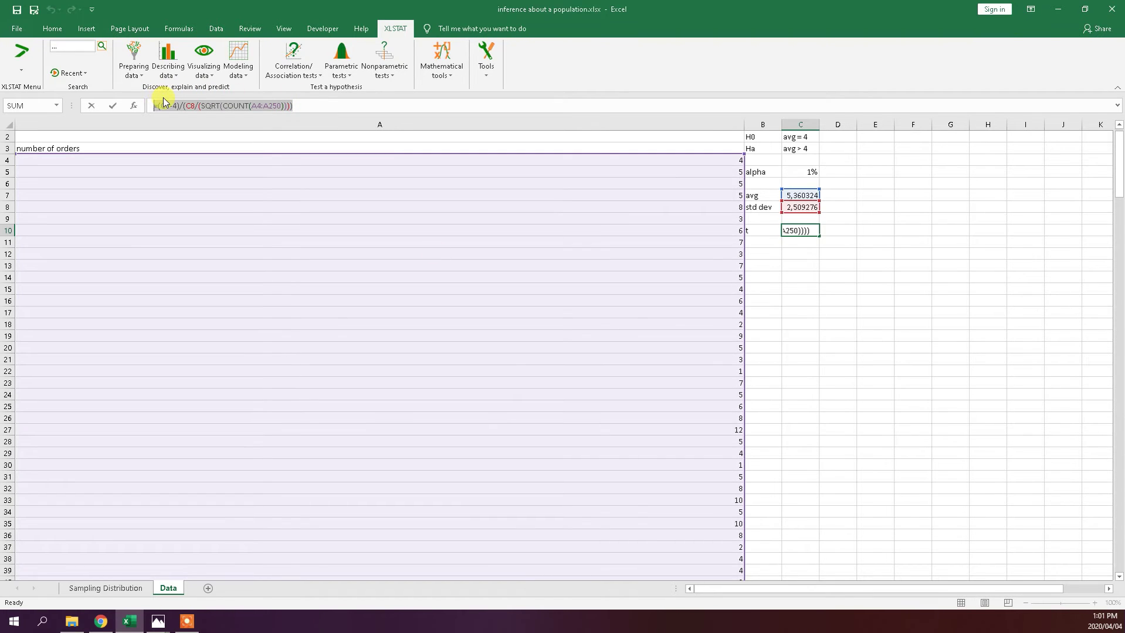
key("ctrl+Return")
left_click(795, 242)
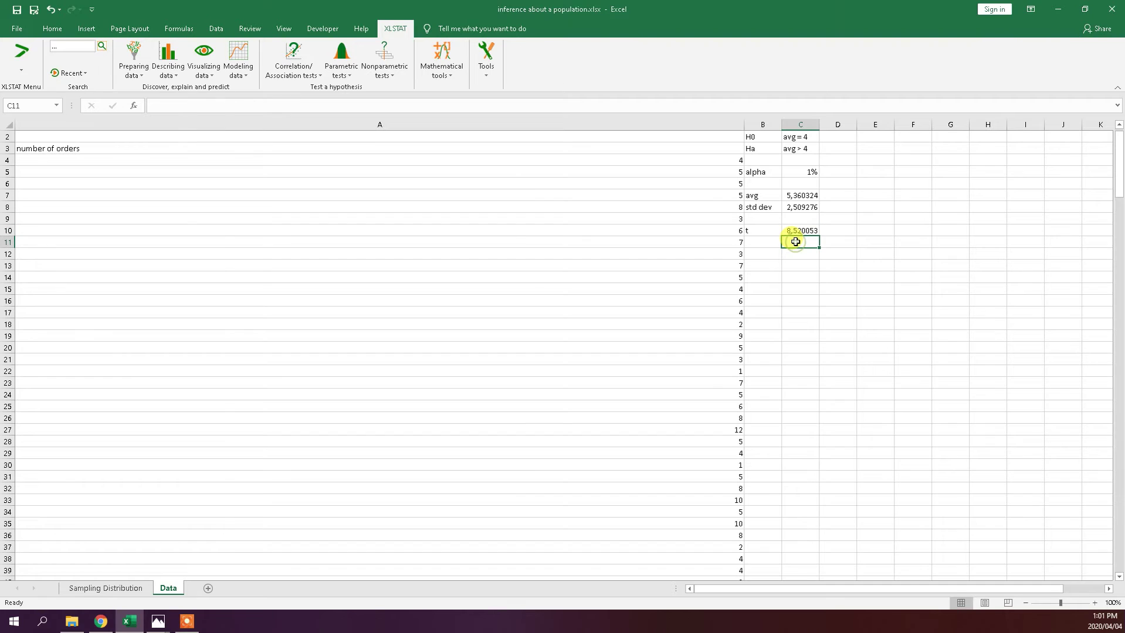
key("ctrl+v")
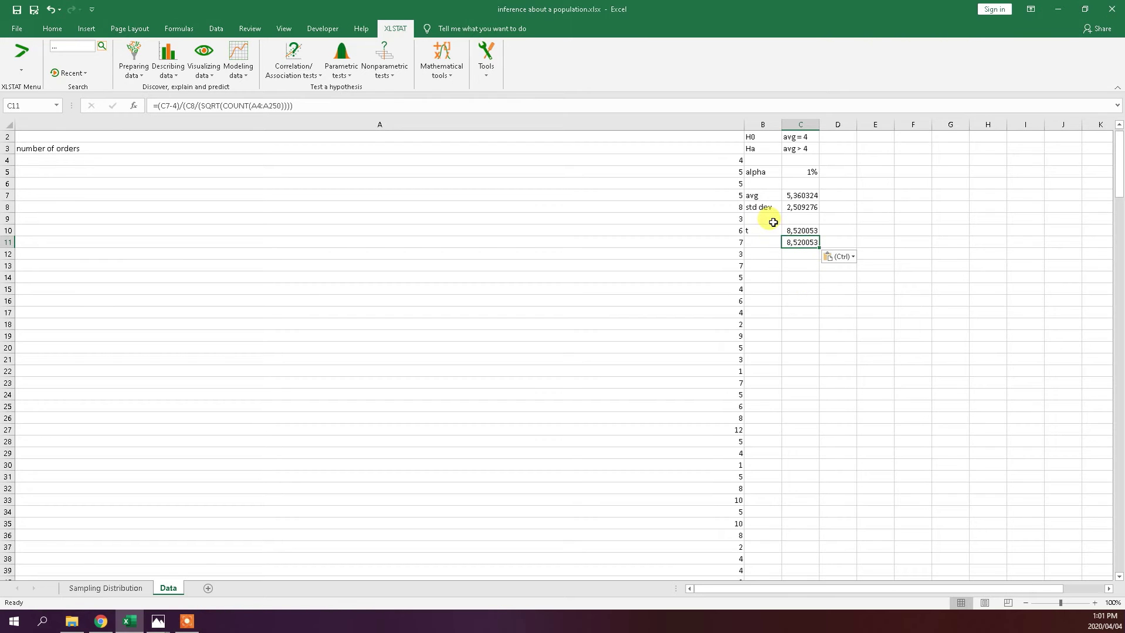
Step: Label cell B9 pop size and enter a population size of 25000 in cell C9
scroll(803, 231, "up", 1)
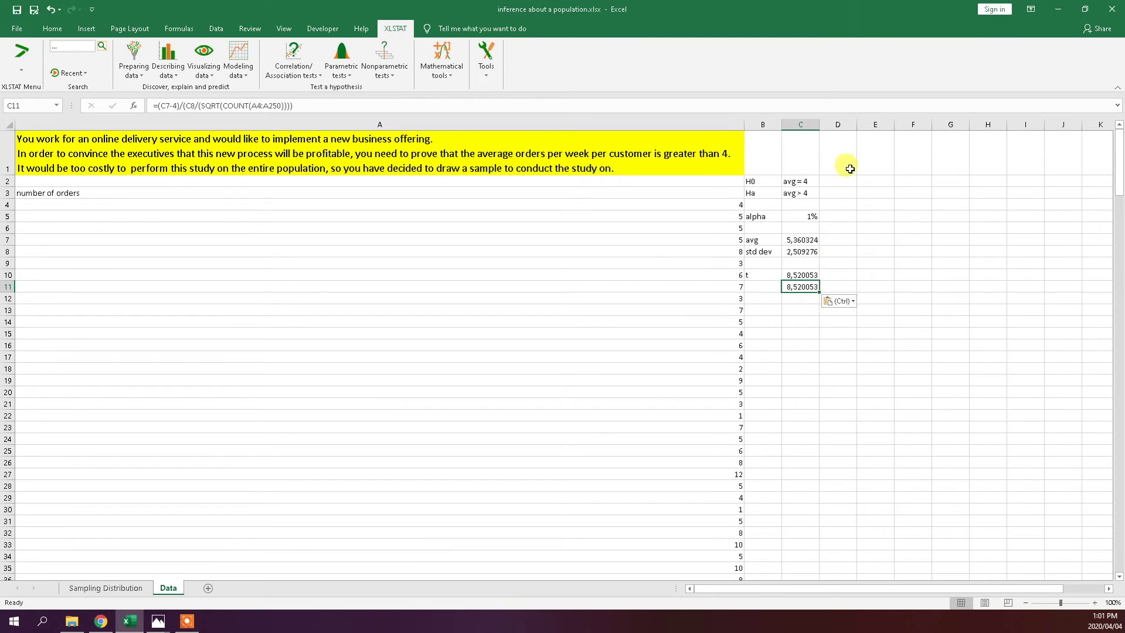
left_click(765, 275)
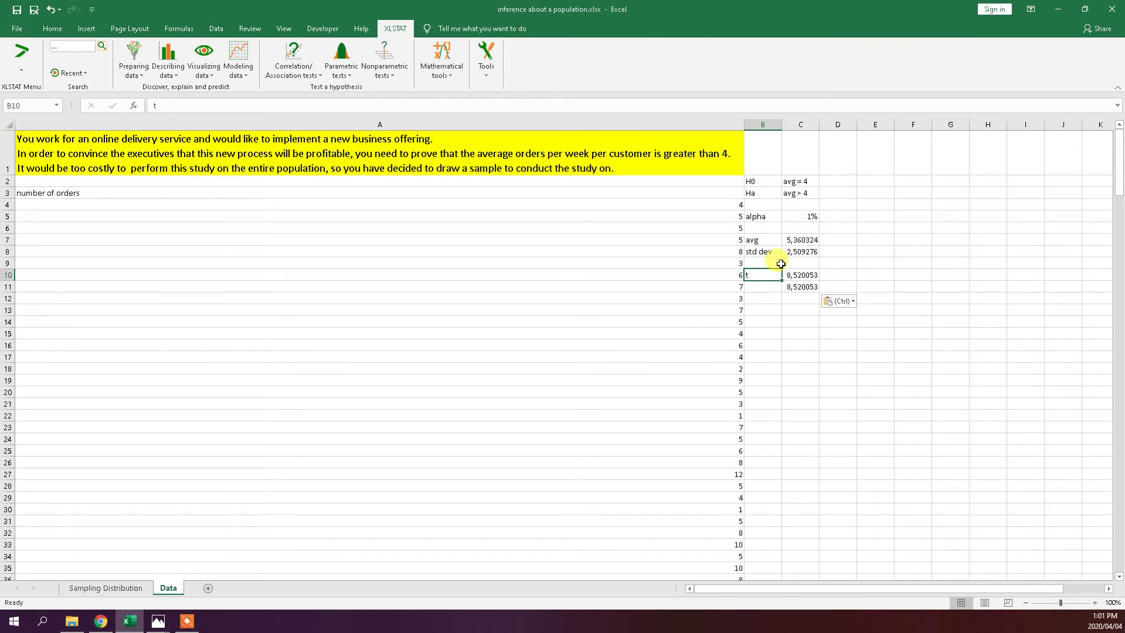
left_click(778, 265)
type("pop")
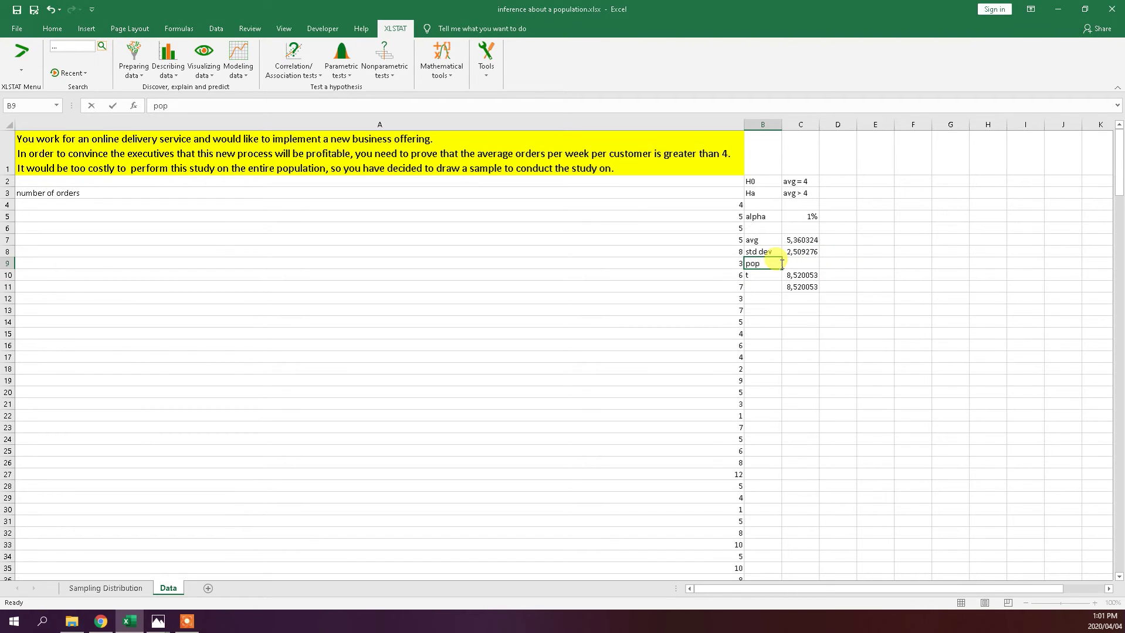
type(" size")
key("Tab")
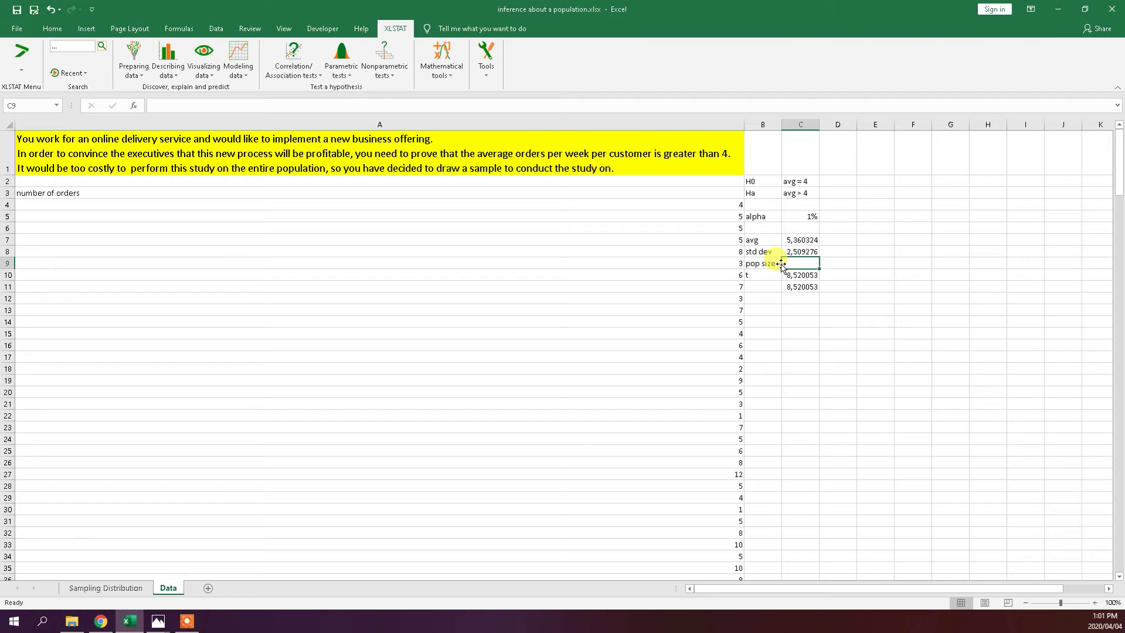
type("25000")
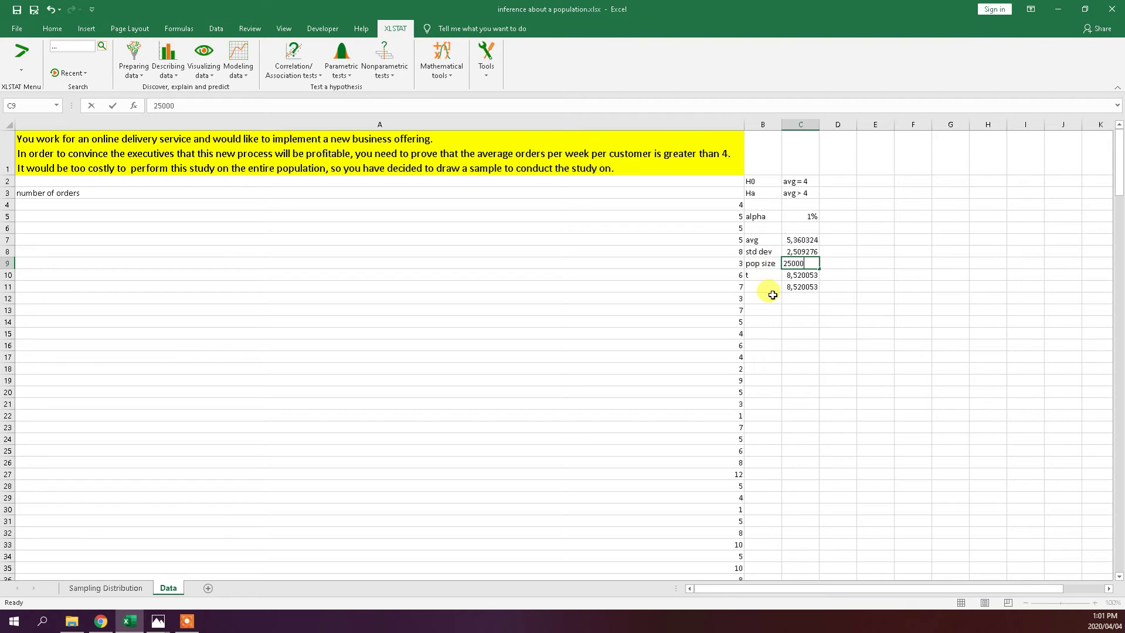
Step: Label cell B11 t (finite pop) and autofit the width of column B
left_click(764, 287)
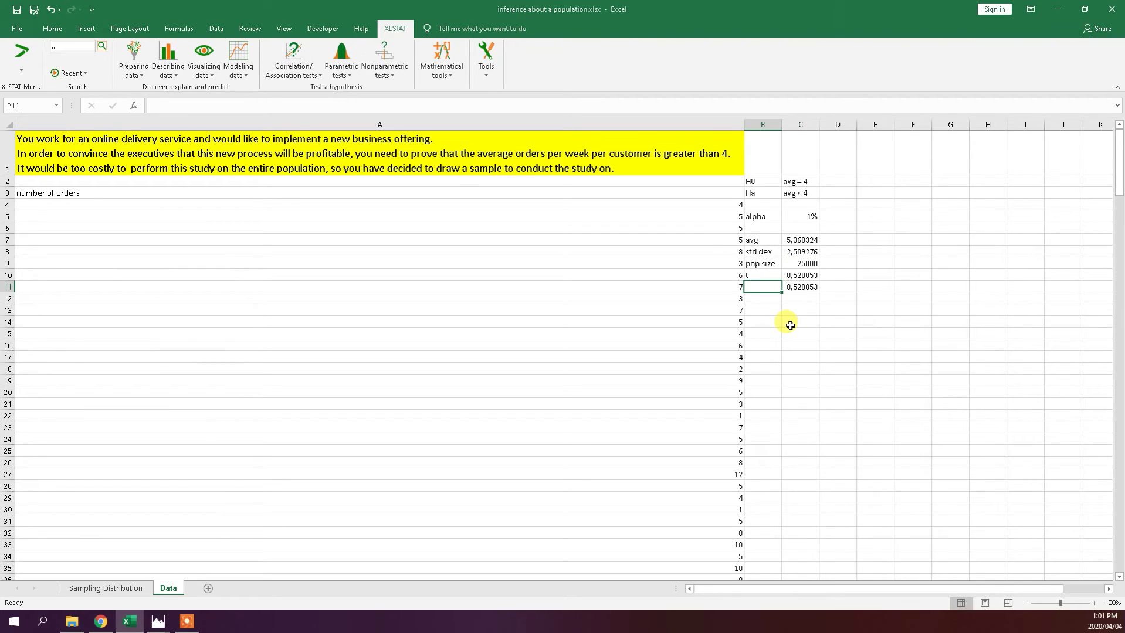
type("t (finite")
type("pop")
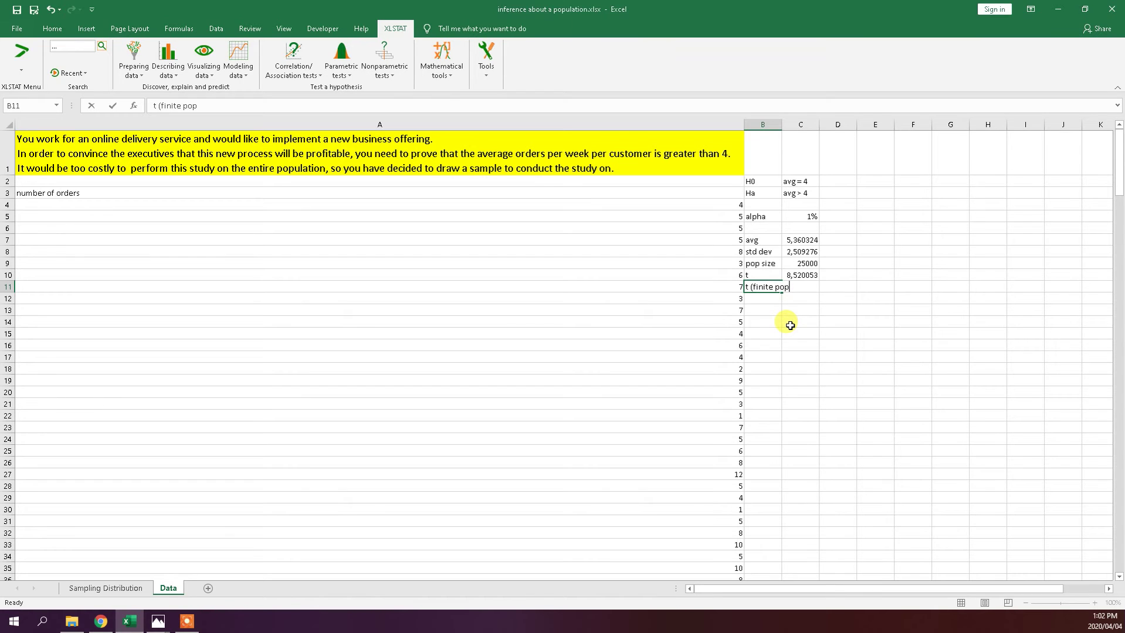
left_click(800, 391)
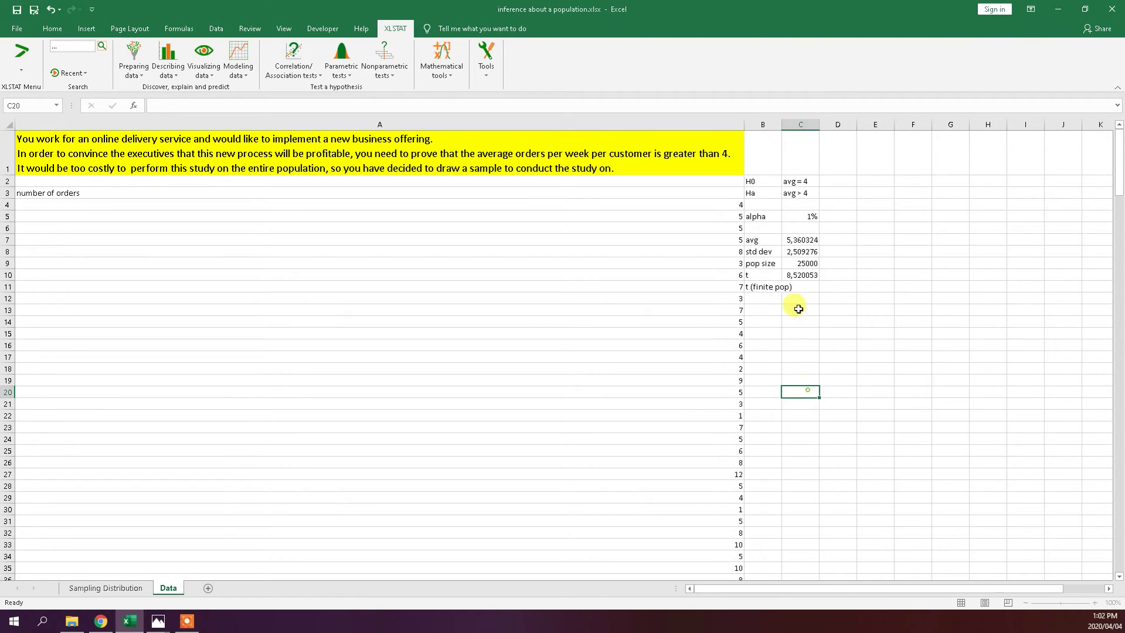
double_click(782, 125)
Step: Open the C11 formula for editing, check the finite population correction factor image in Photos, and return to Excel
left_click(820, 287)
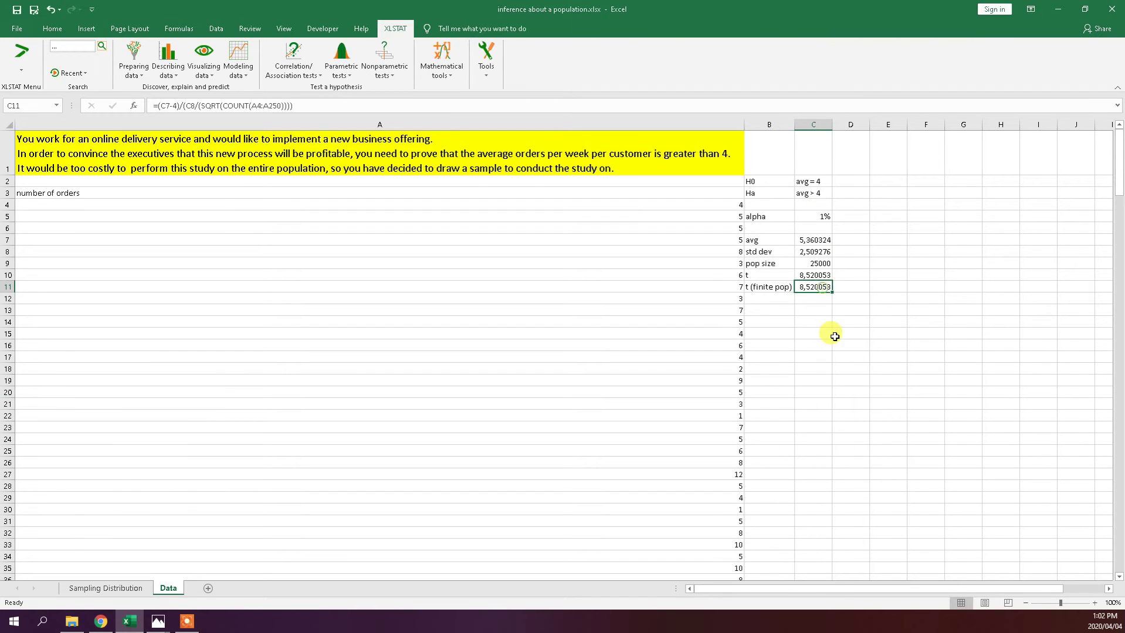
double_click(827, 287)
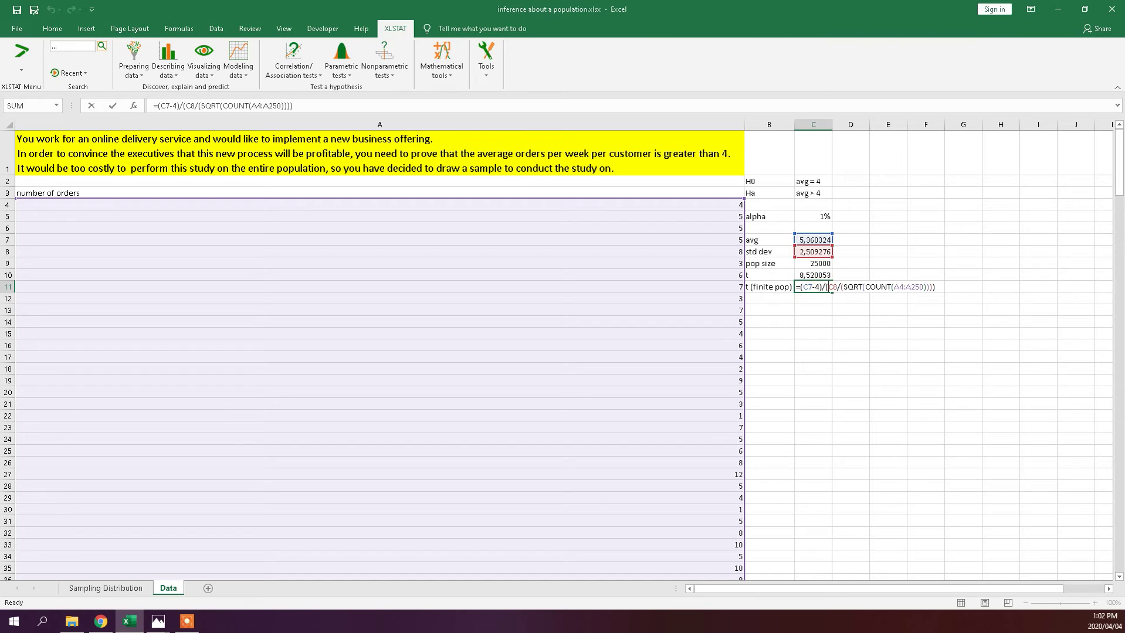
key("alt+Tab")
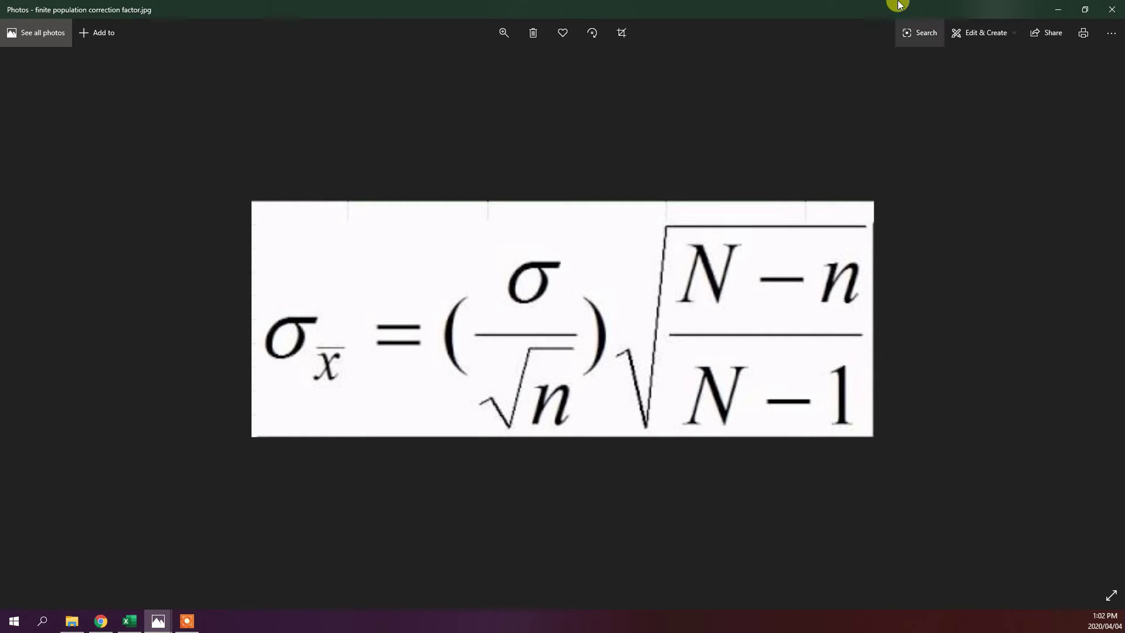
key("alt+Tab")
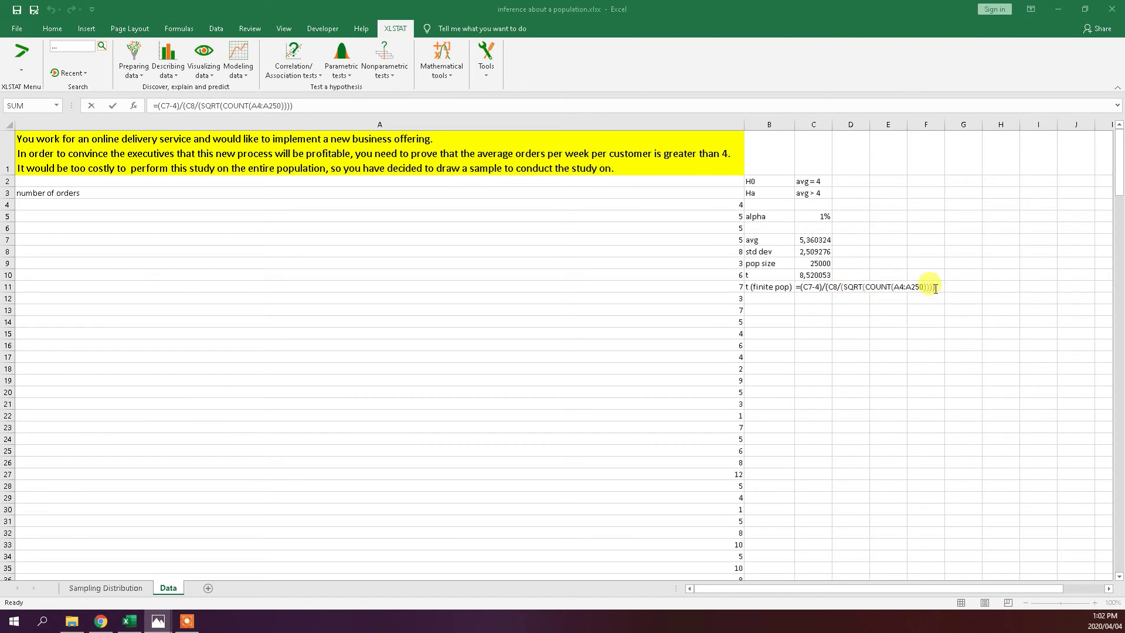
Step: Enclose the C8/(SQRT(COUNT(A4:A250))) denominator of the C11 formula in an extra pair of parentheses
left_click(825, 287)
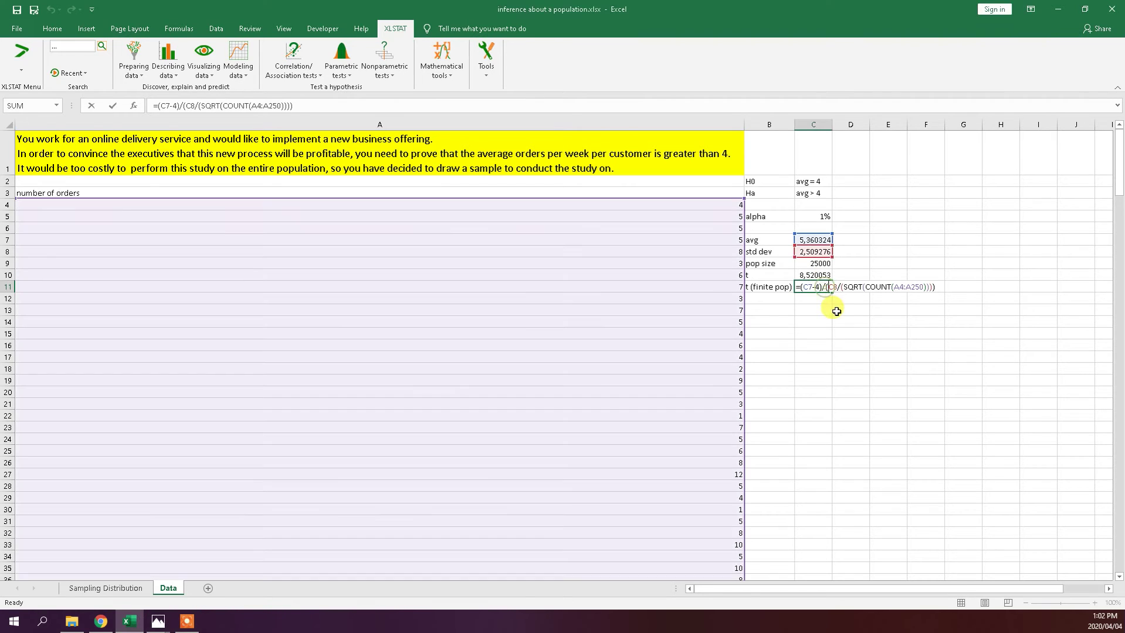
type("(")
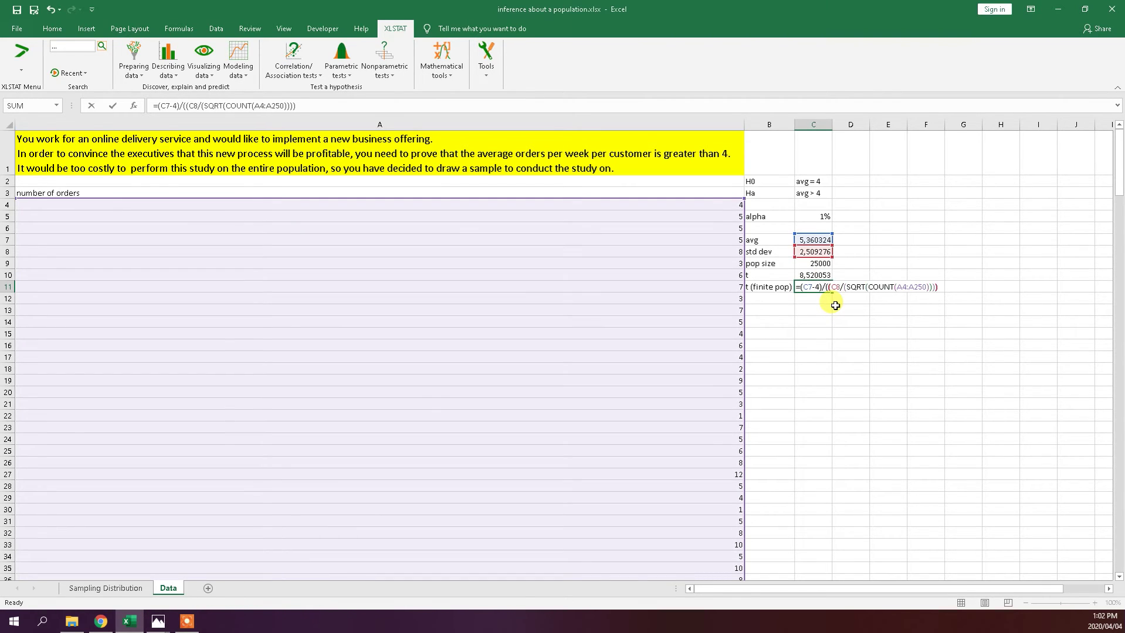
key("Right")
key("Right")
key("Right")
key("Right")
key("Right")
key("Right")
key("Right")
key("Right")
key("Right")
key("Right")
key("Right")
key("Right")
key("Right")
key("Right")
key("Right")
key("Right")
key("Right")
key("Right")
key("Right")
key("Right")
Step: Multiply the C11 formula by the finite population correction (SQRT((C9-247)/(C9-1))) and enter it
type("*(SQRT(")
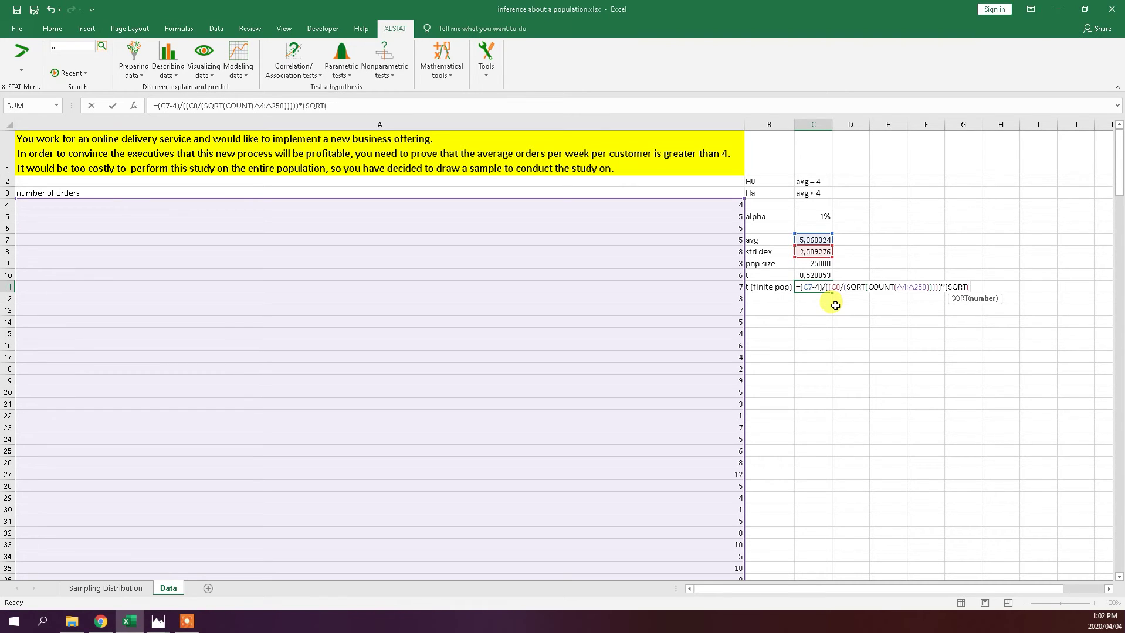
type("(")
left_click(823, 263)
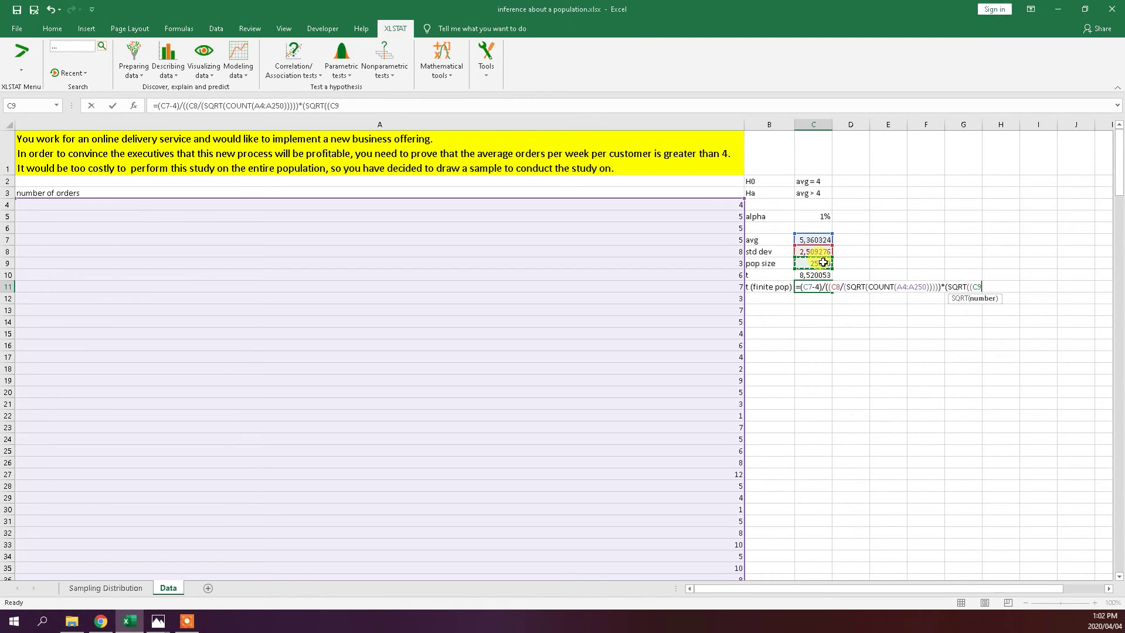
type("-")
type("247")
type("(")
left_click(822, 262)
type("-1")
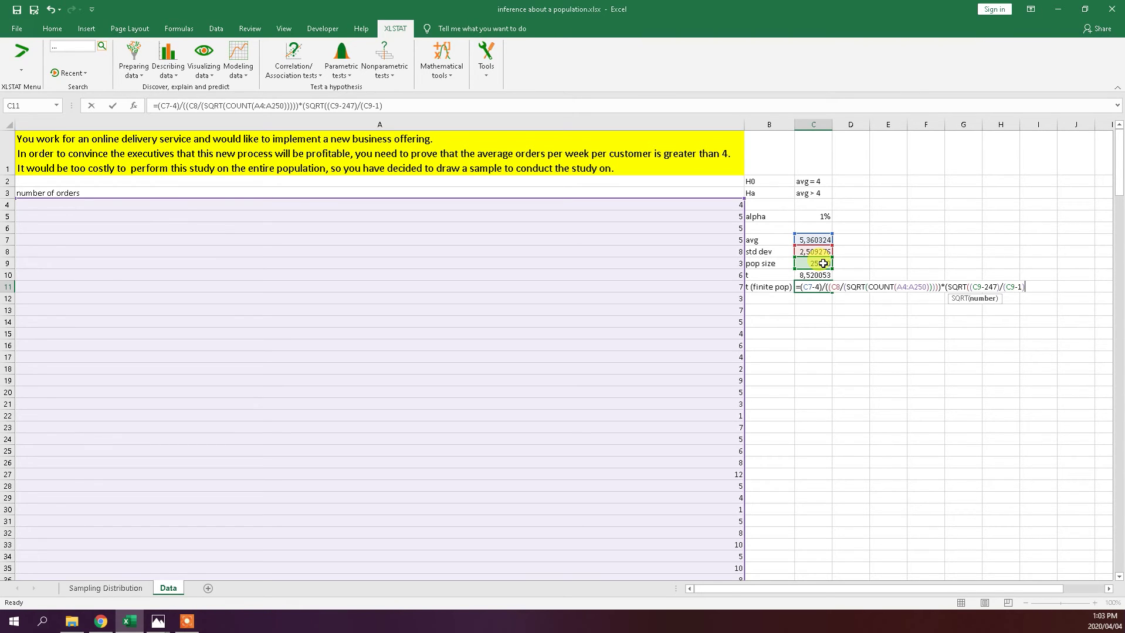
type("))")
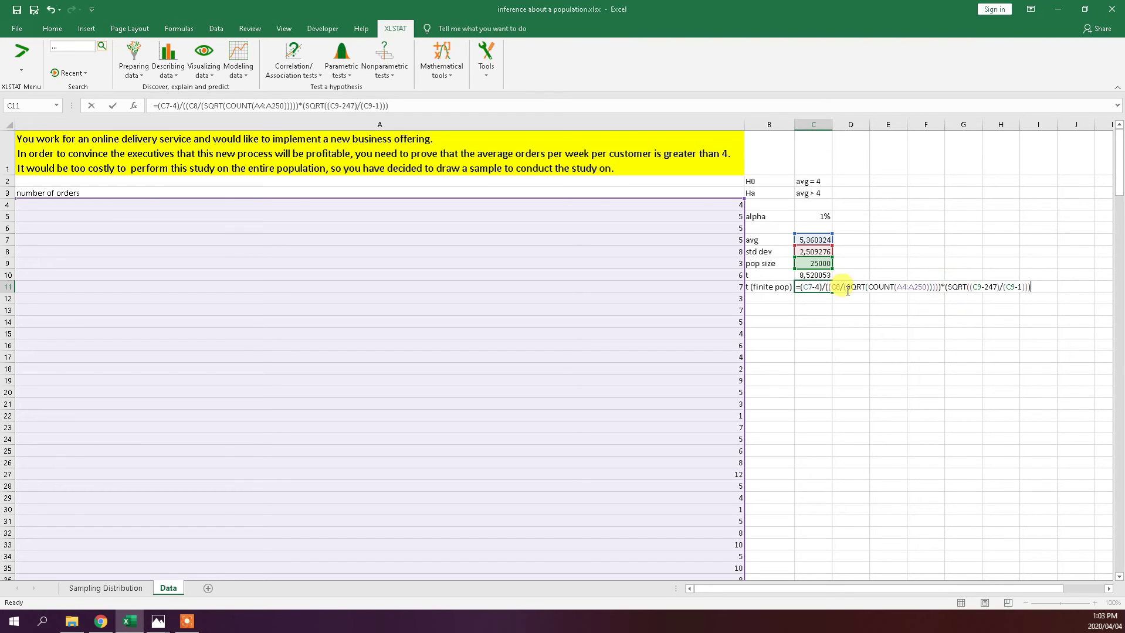
left_click_drag(832, 287, 1032, 288)
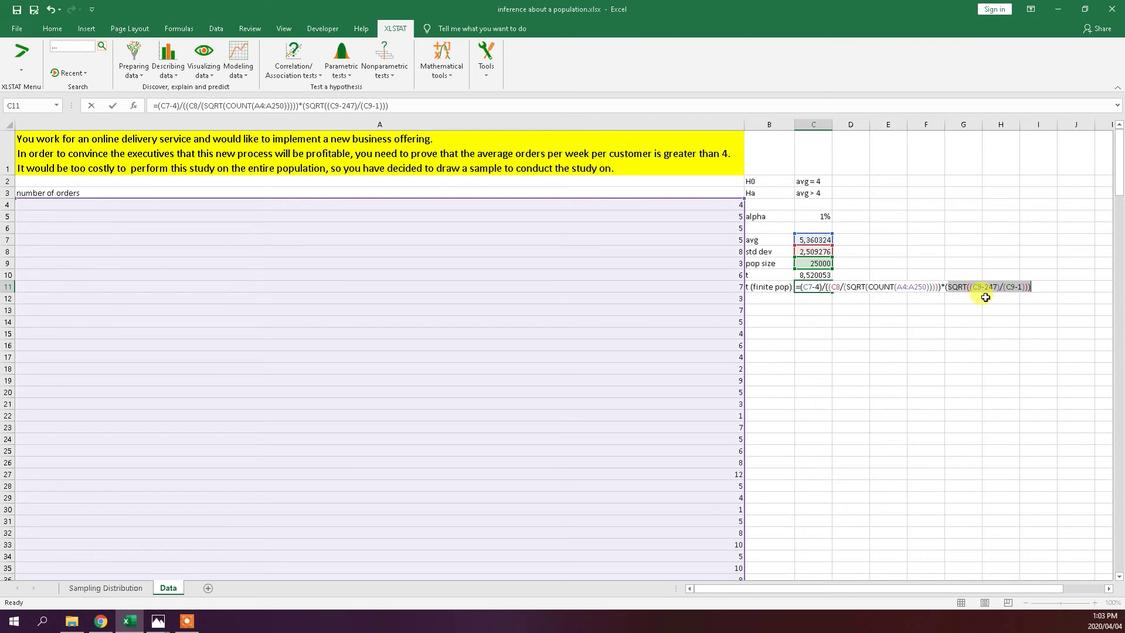
key("Return")
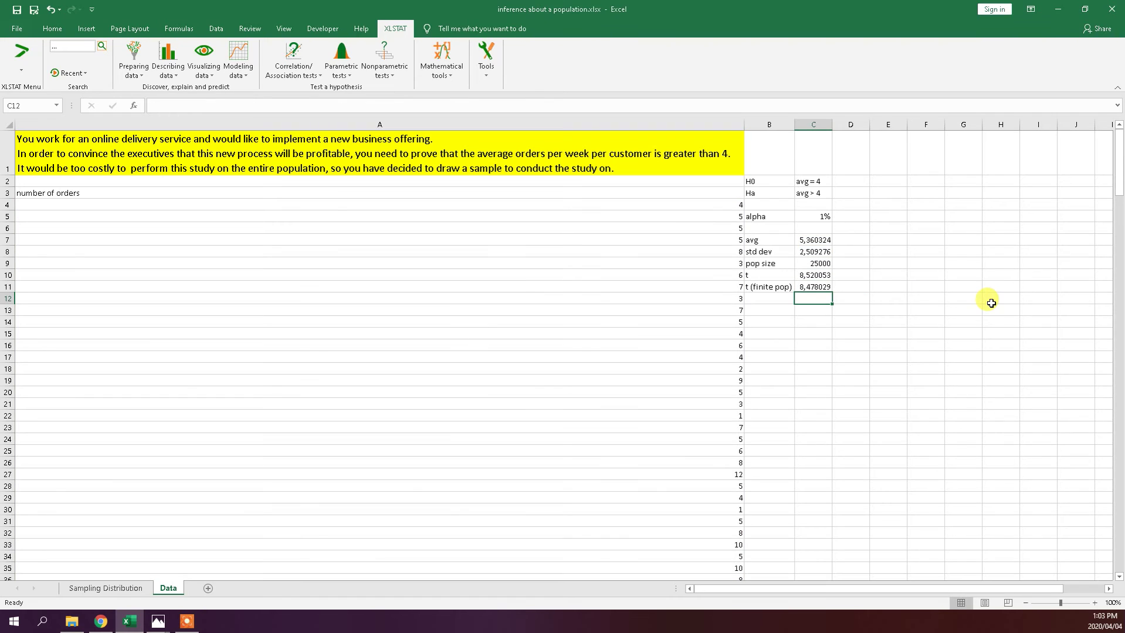
left_click(808, 287)
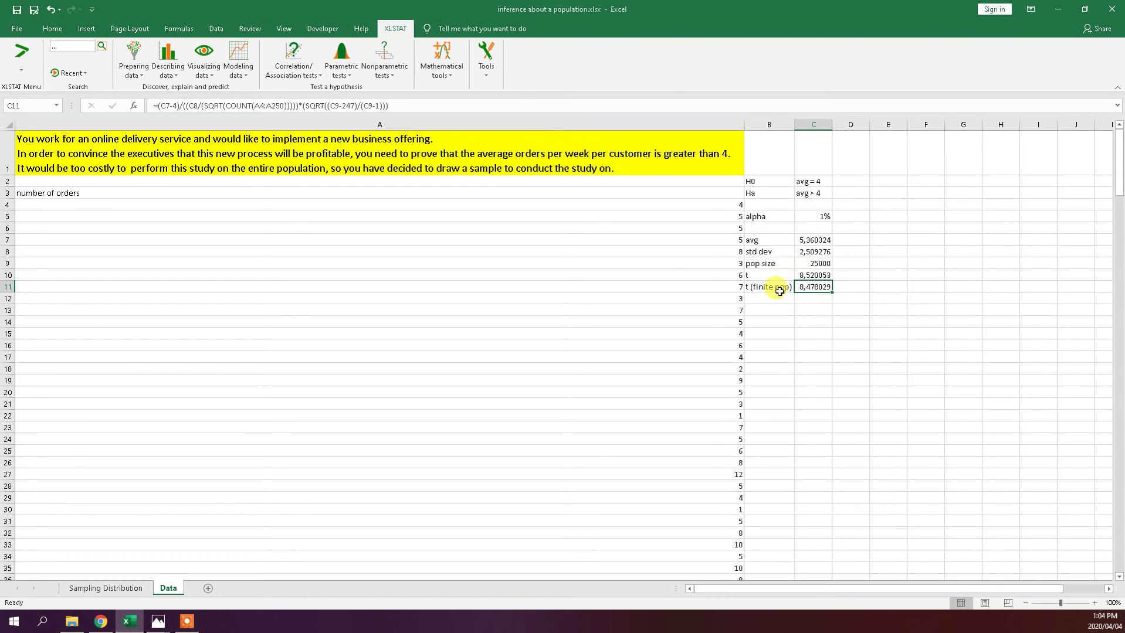
left_click_drag(780, 290, 819, 290)
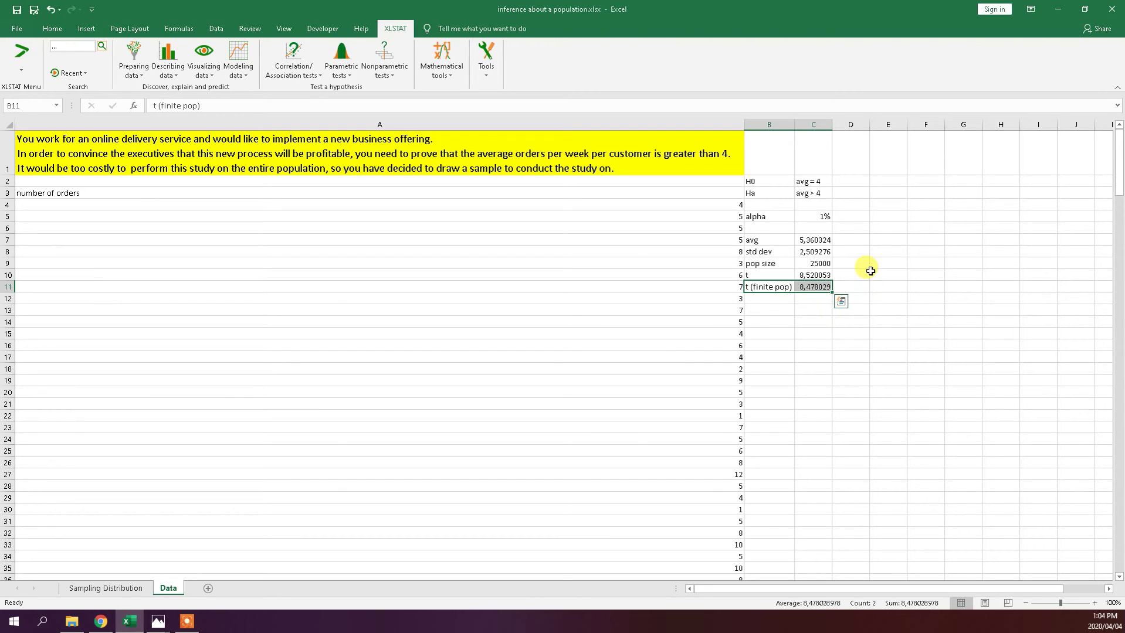
Step: Start a parametric one-sample t-test and z-test on data range A4:A250 of the Data sheet, using Student's t test
left_click(344, 76)
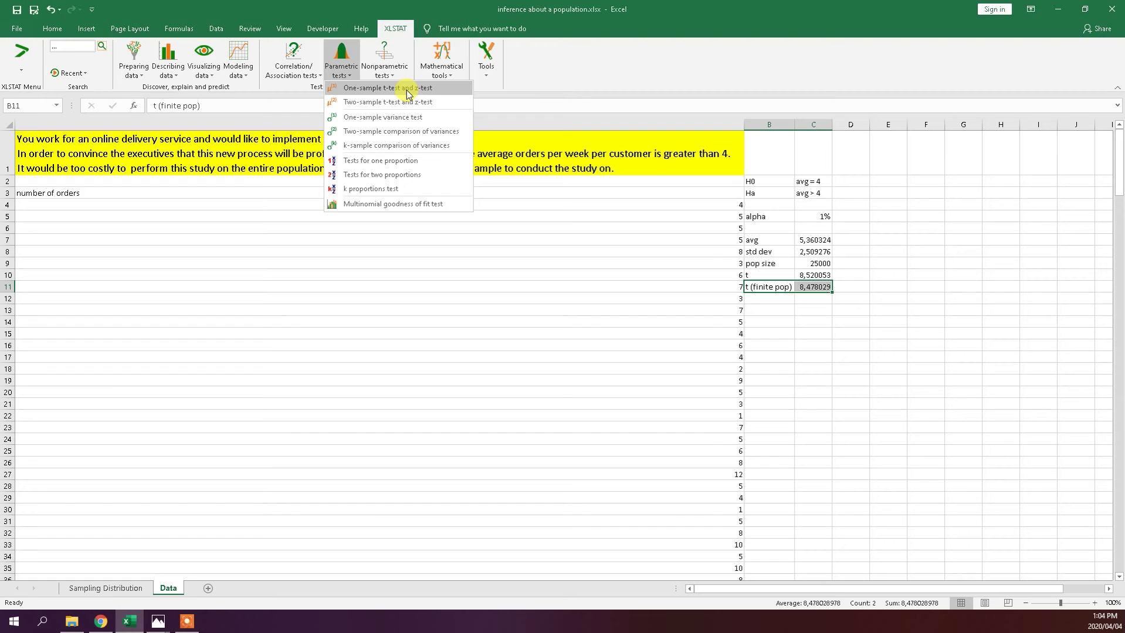
left_click(425, 89)
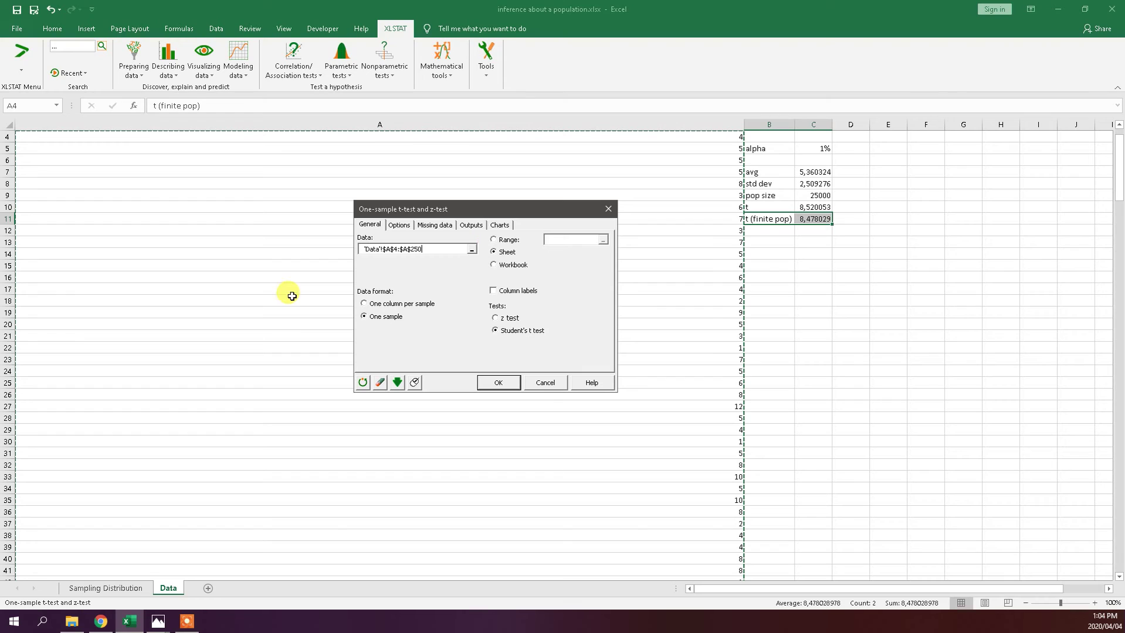
left_click_drag(426, 249, 338, 244)
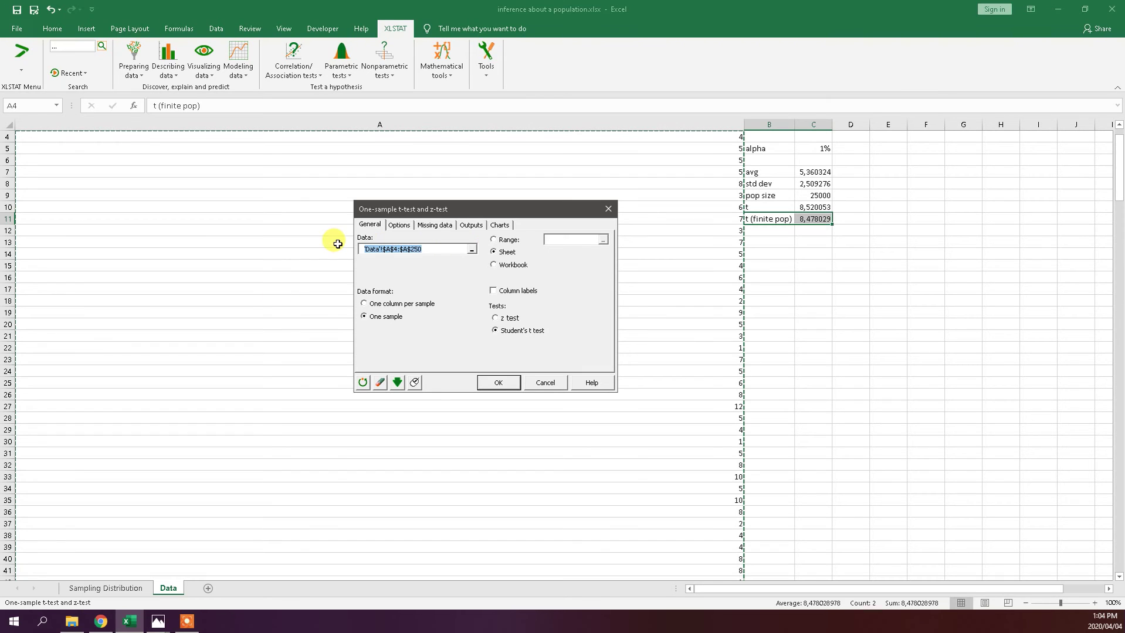
key("BackSpace")
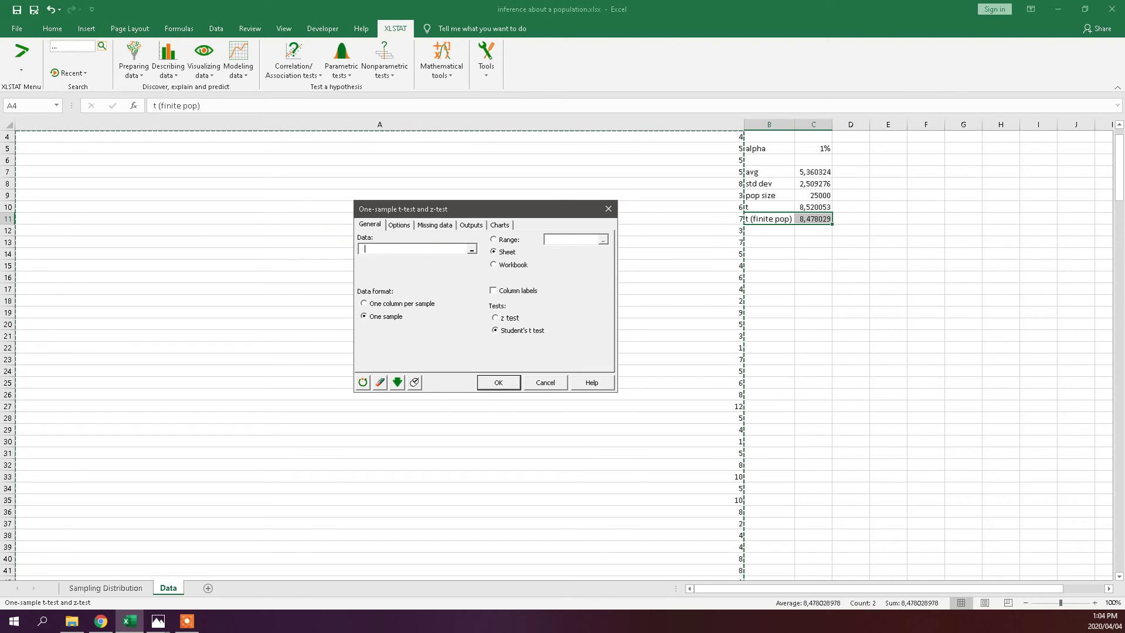
left_click(530, 136)
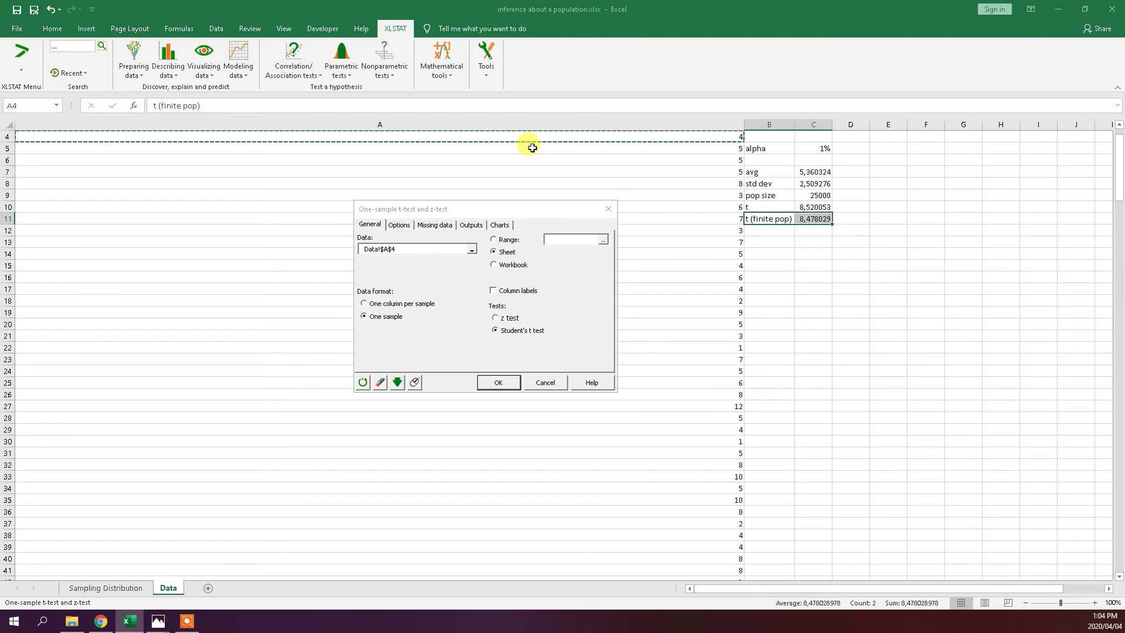
key("ctrl+shift+Down")
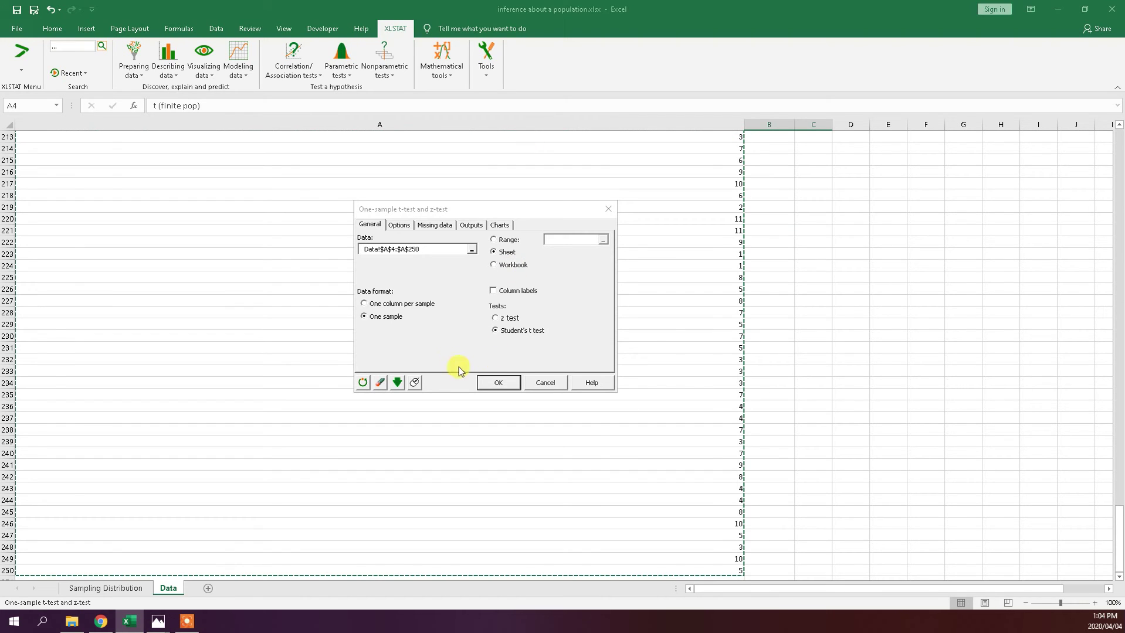
left_click(495, 331)
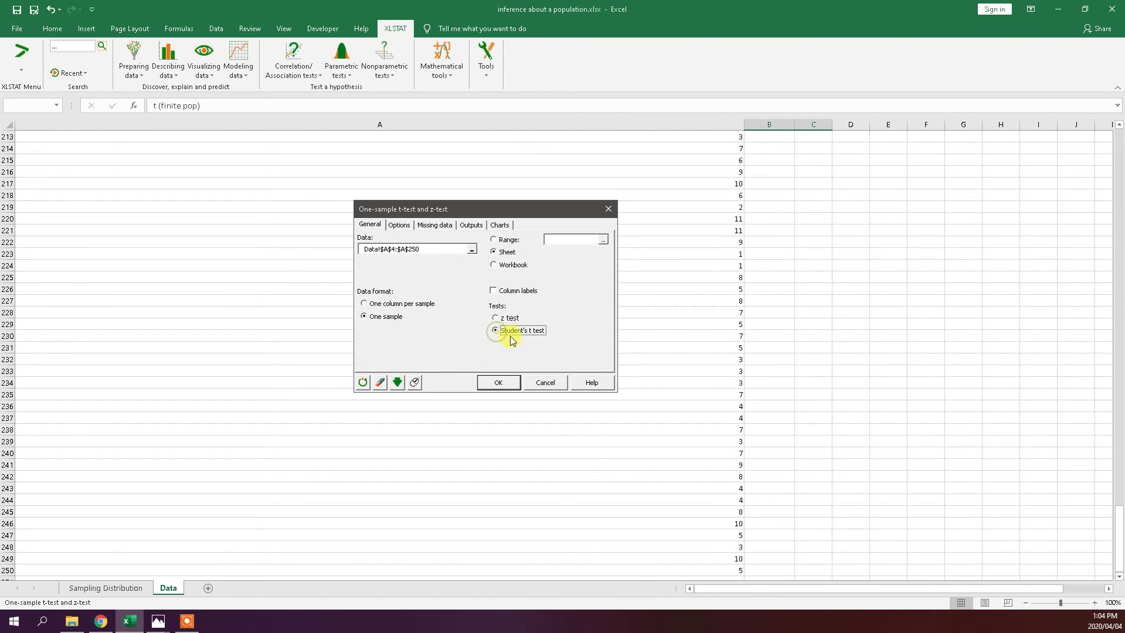
Step: Run the test with alternative hypothesis Mean 1 > Theoretical mean, theoretical mean 4 and significance level 1%
left_click(400, 225)
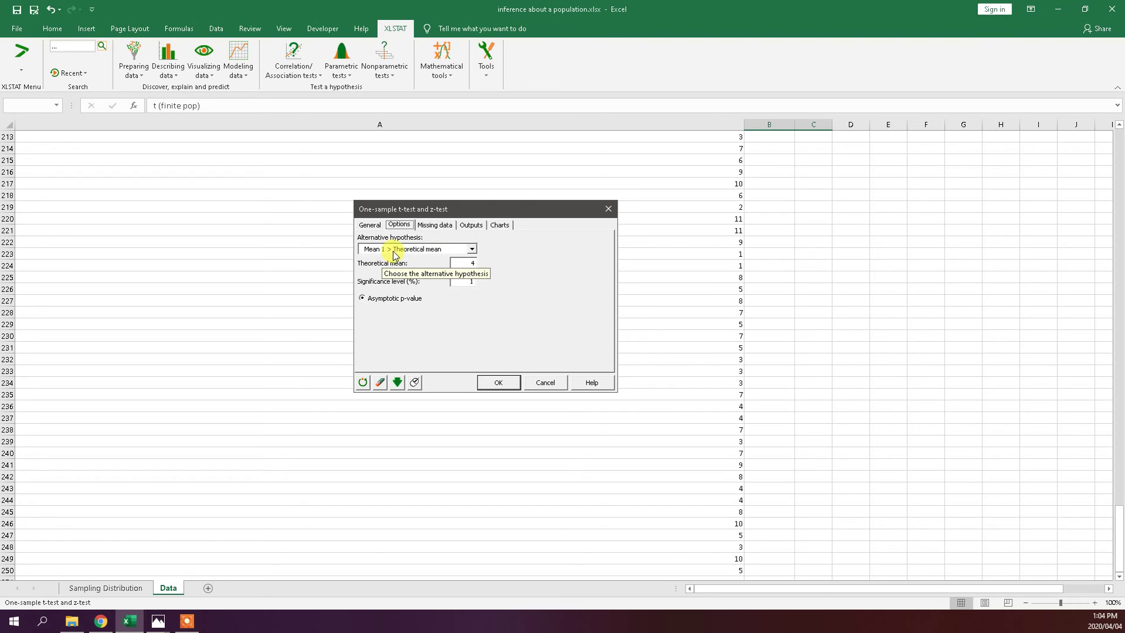
left_click(471, 248)
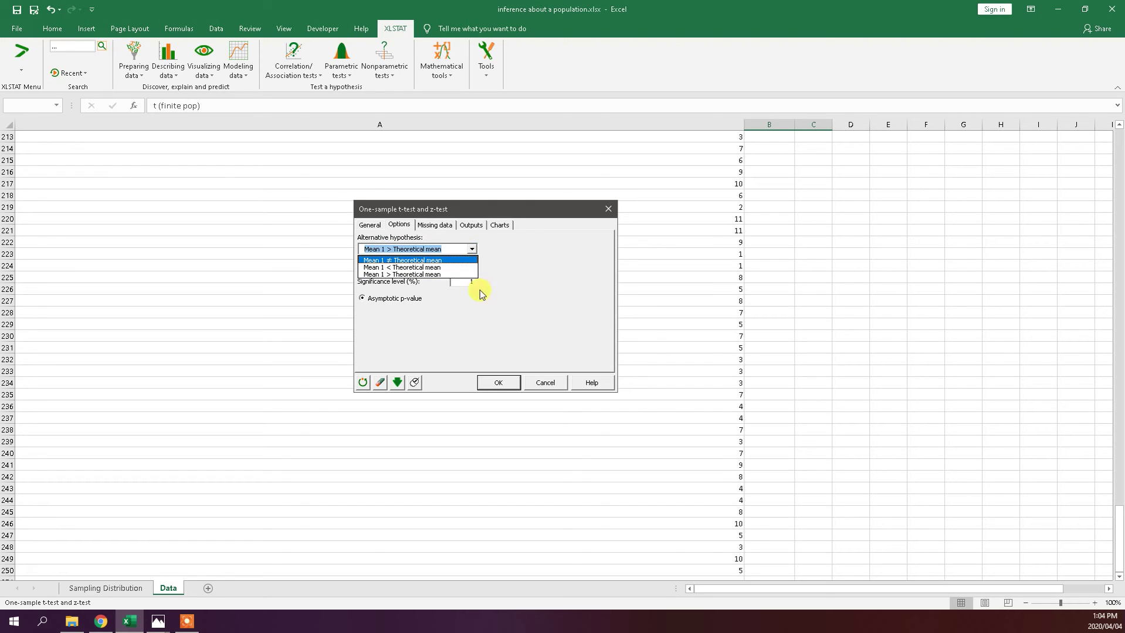
left_click(446, 274)
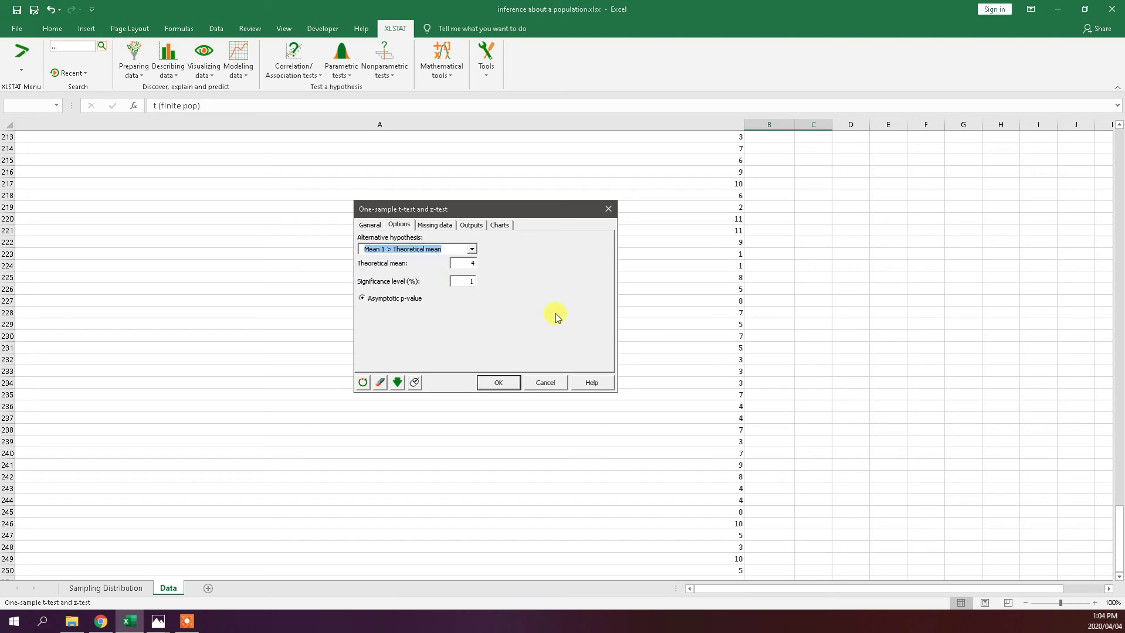
double_click(467, 262)
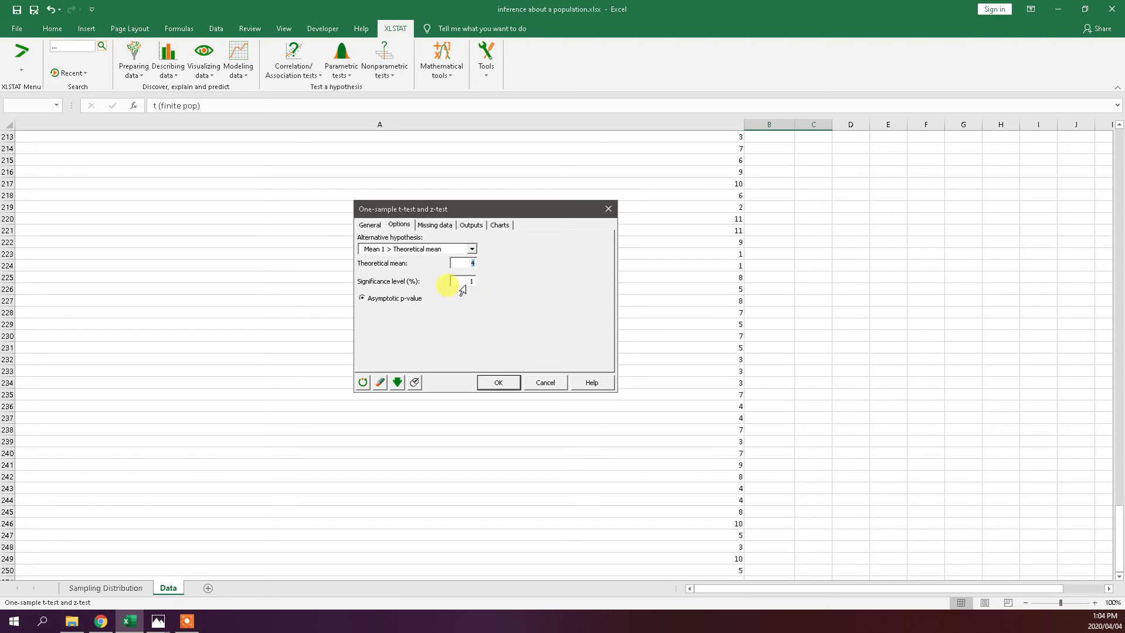
double_click(469, 282)
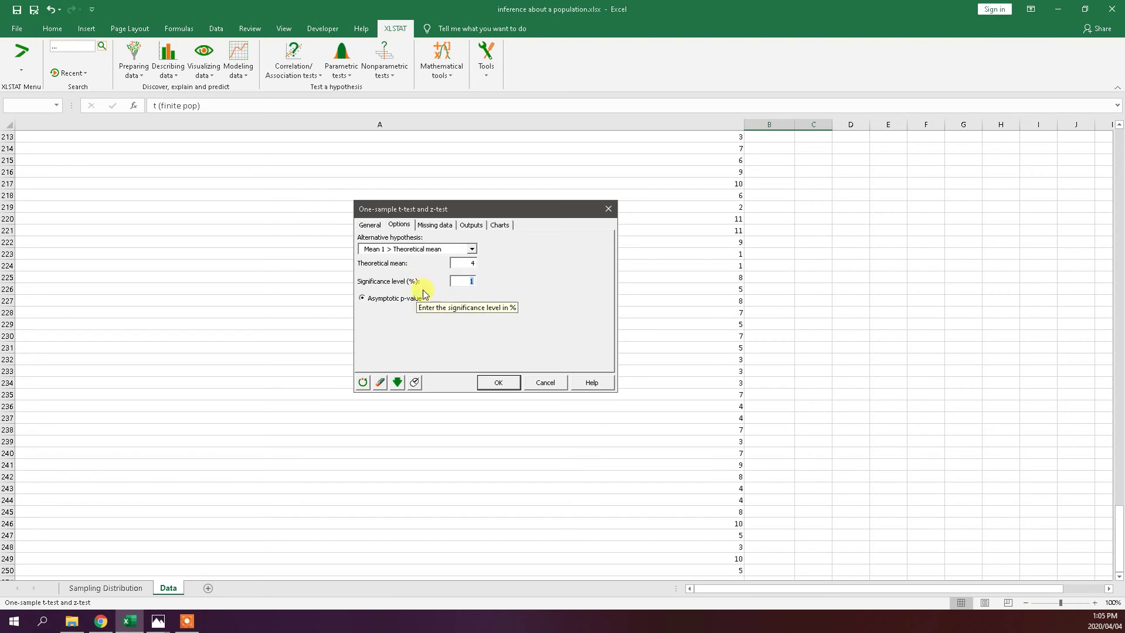
left_click(510, 387)
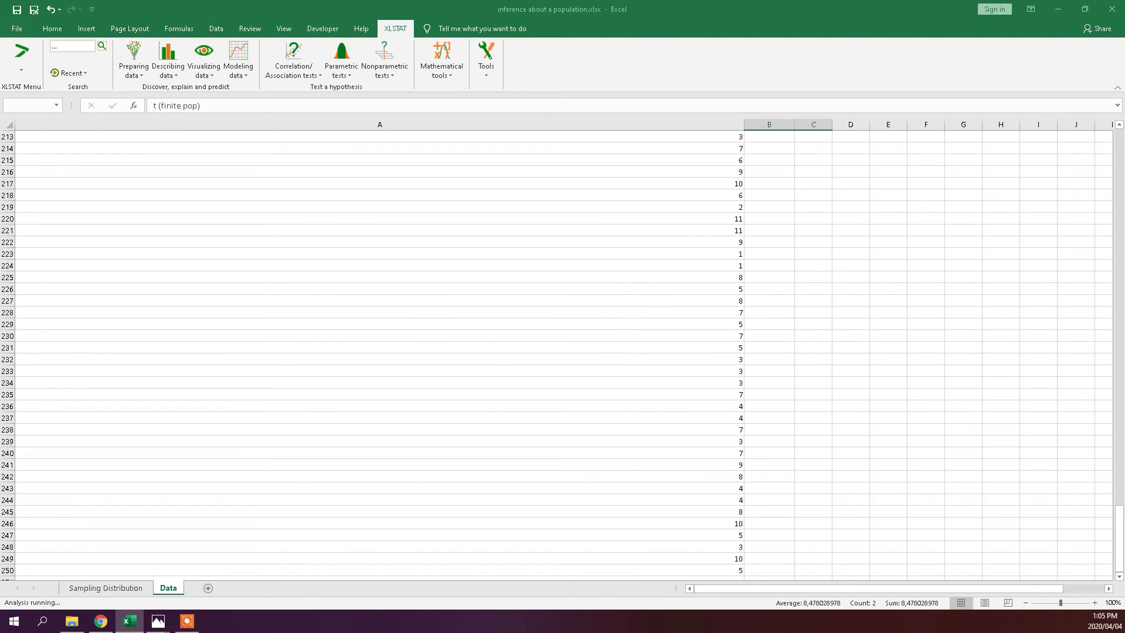
left_click(467, 224)
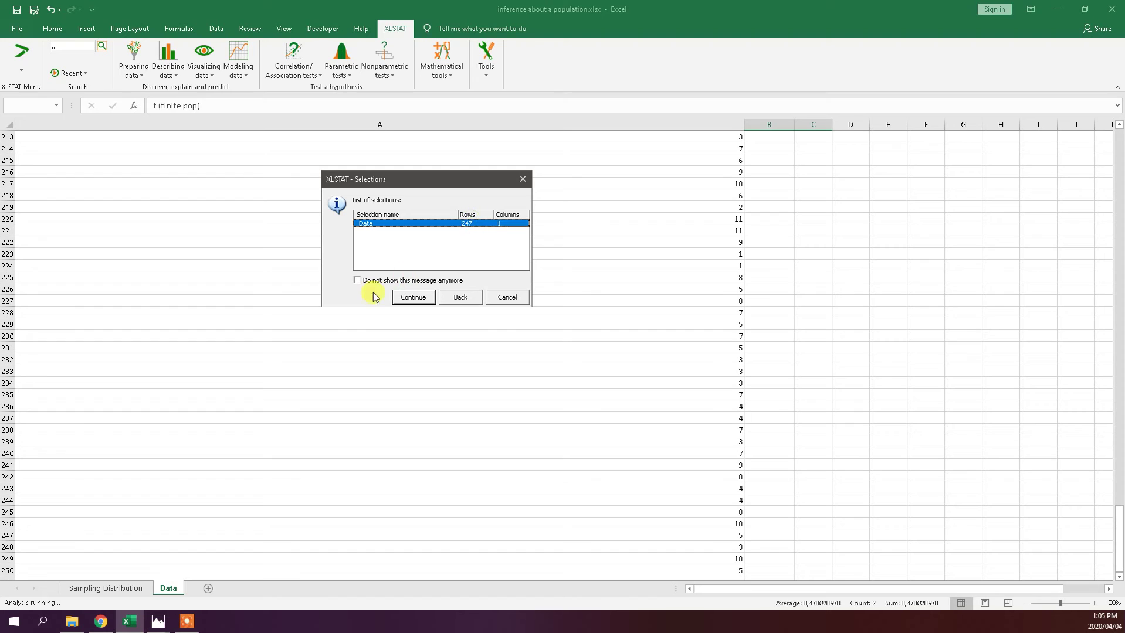
left_click(405, 299)
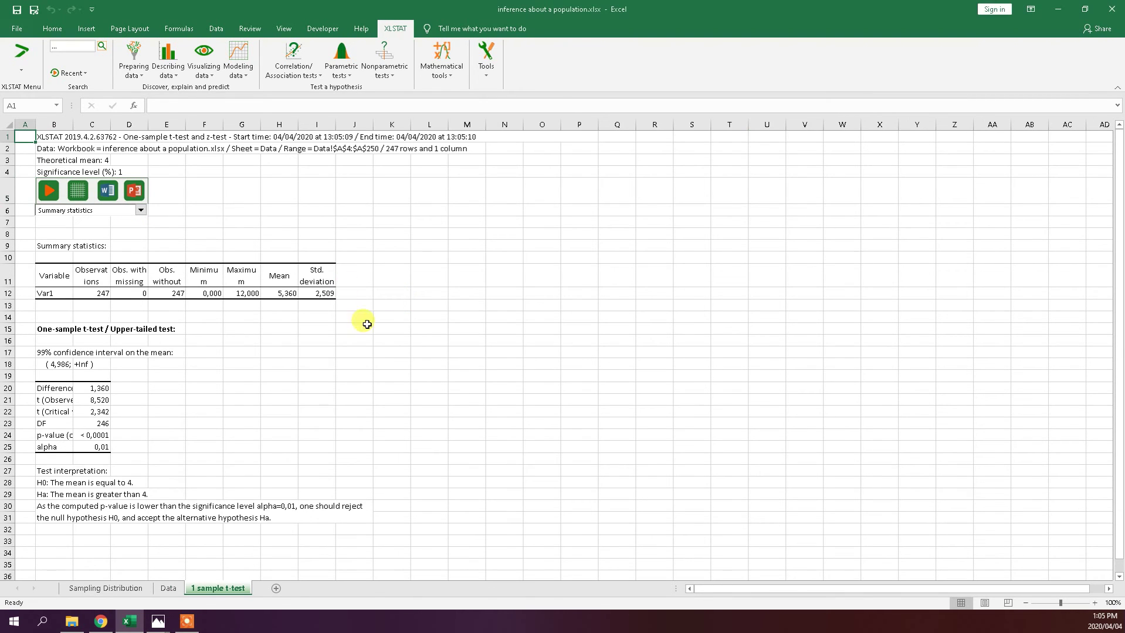
Step: Widen column B of the 1 sample t-test sheet to fit its labels, and compare the observed t with C10 on the Data sheet
left_click(85, 401)
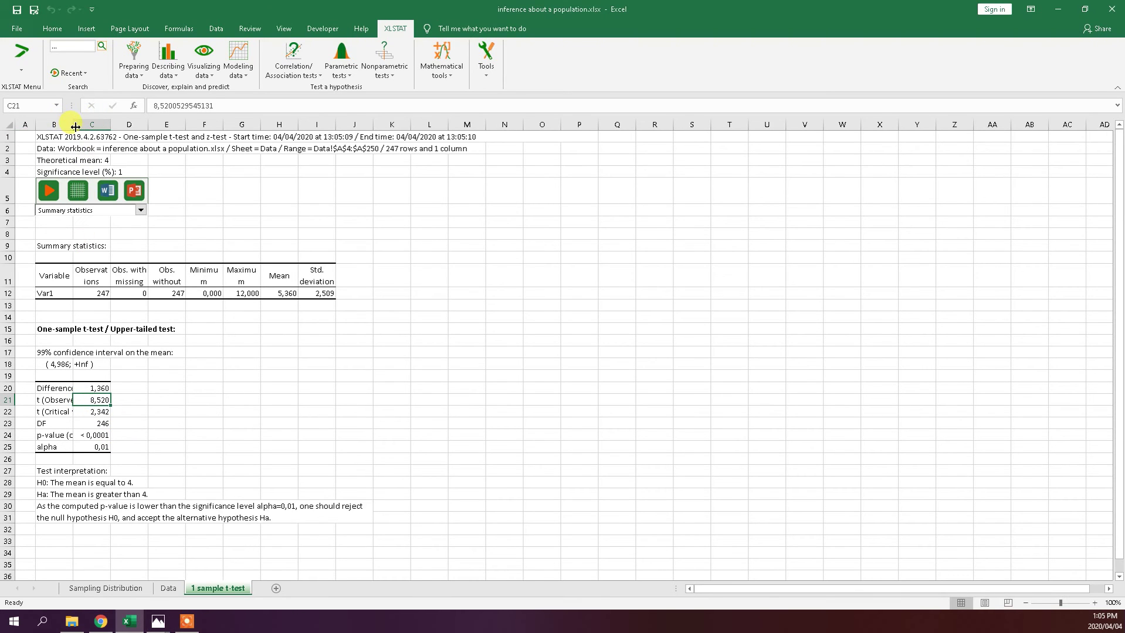
left_click_drag(73, 125, 134, 129)
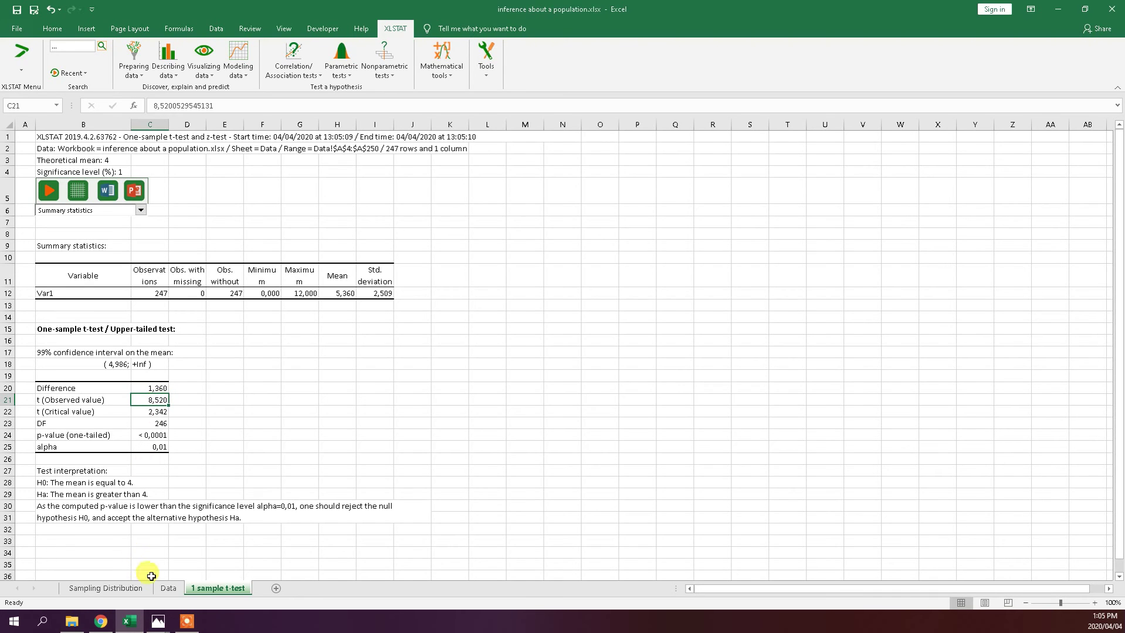
left_click(163, 589)
scroll(704, 362, "up", 20)
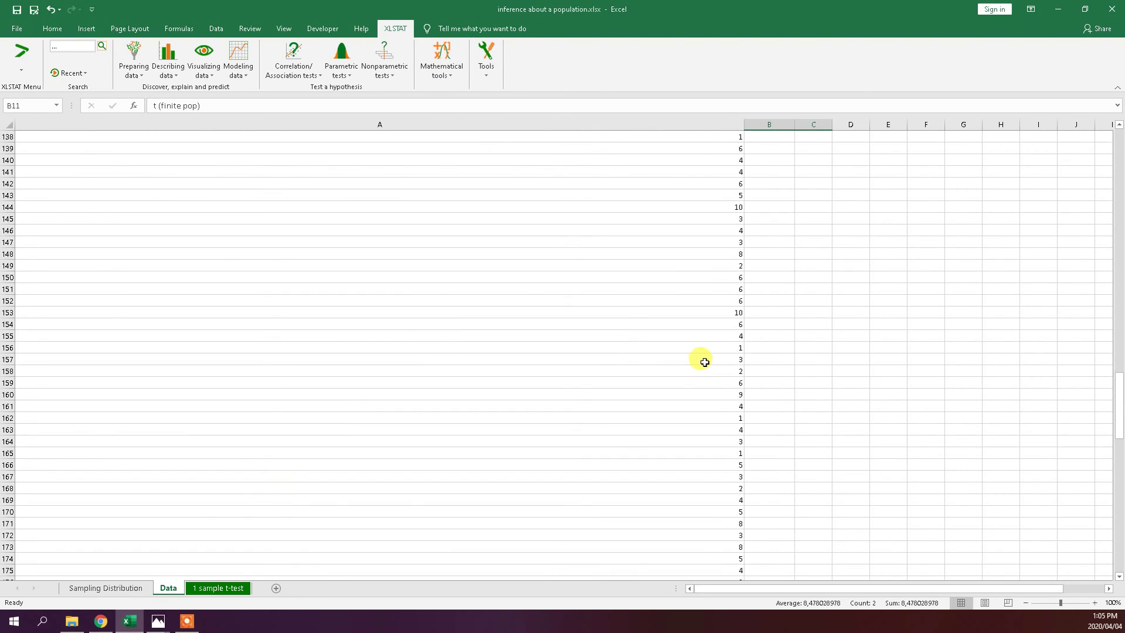
left_click(705, 362)
key("ctrl+Up")
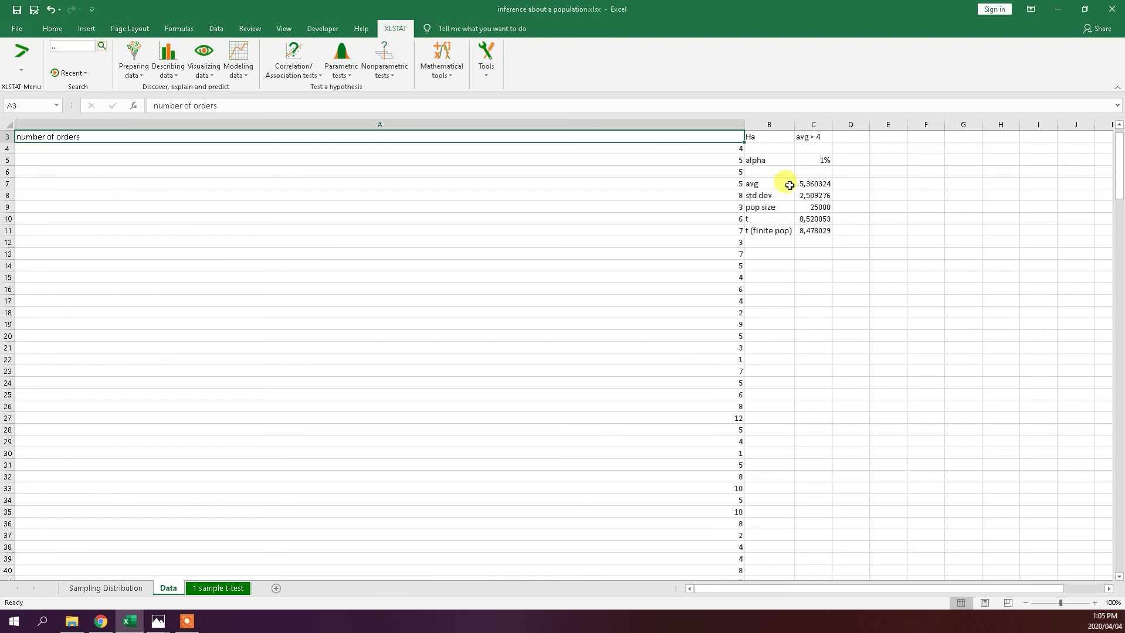
left_click(817, 218)
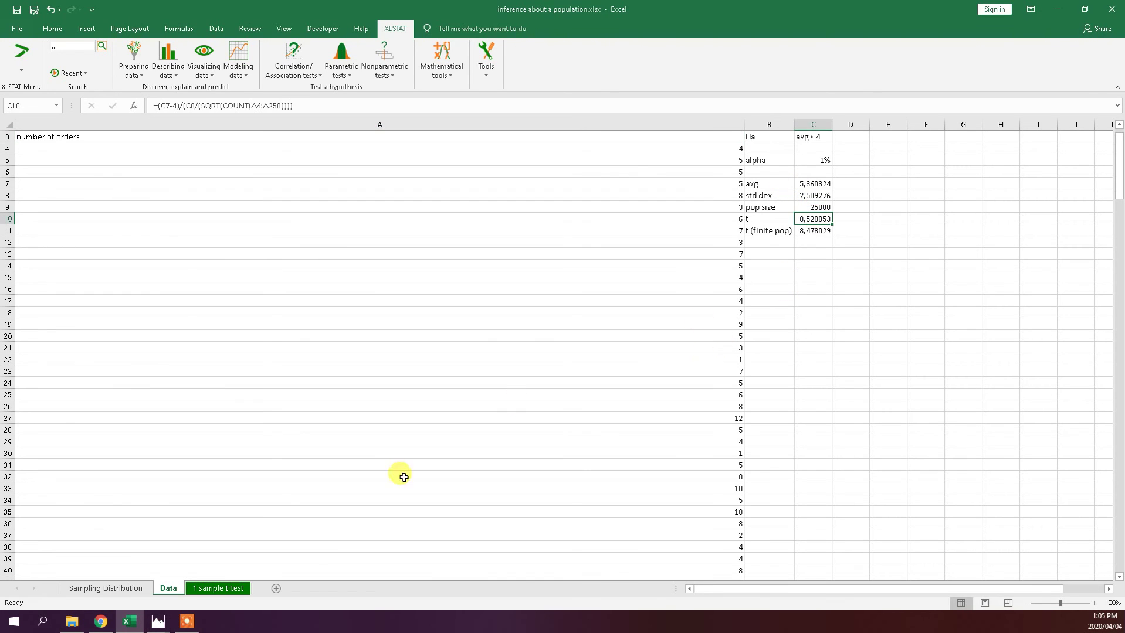
left_click(202, 588)
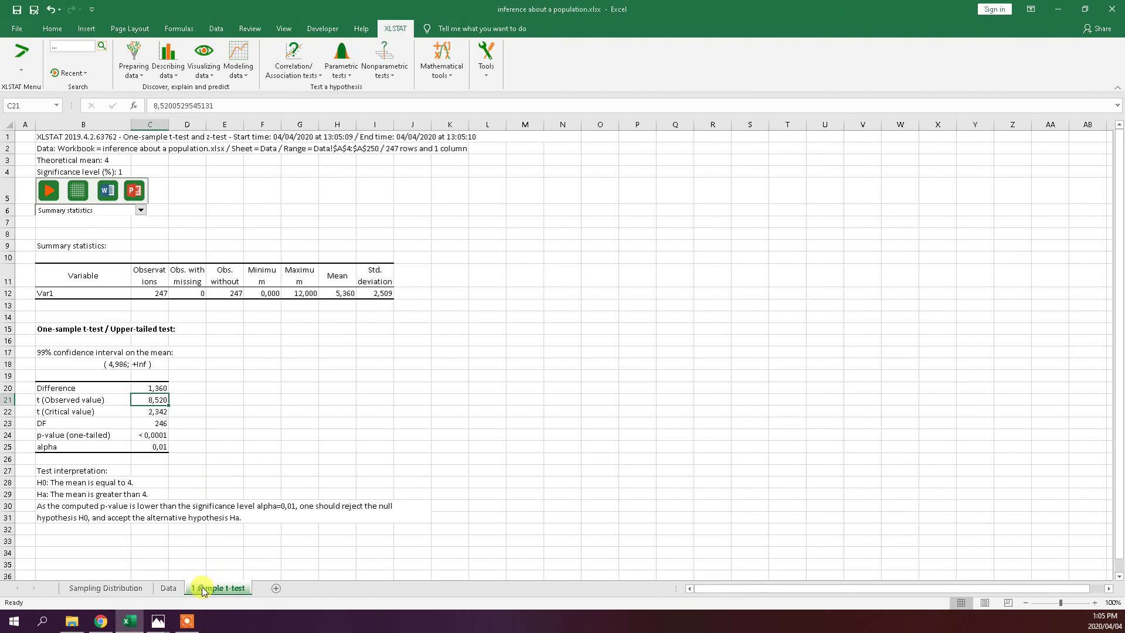
Step: Examine the critical t, observed t and one-tailed p-value in the t-test results
left_click(160, 412)
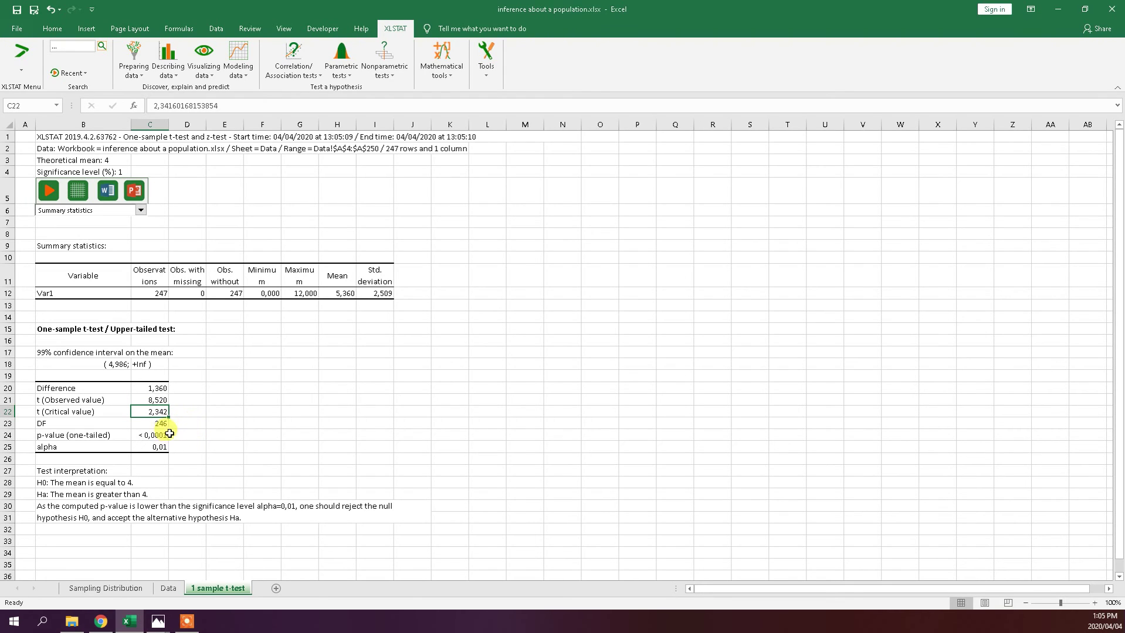
left_click(163, 401)
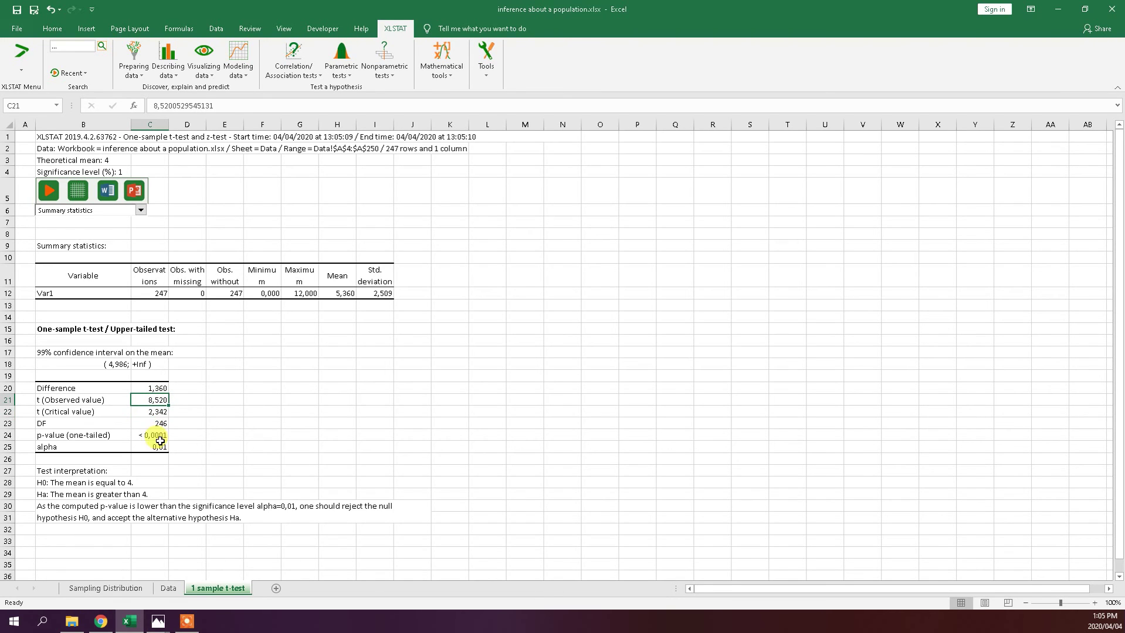
left_click(153, 411)
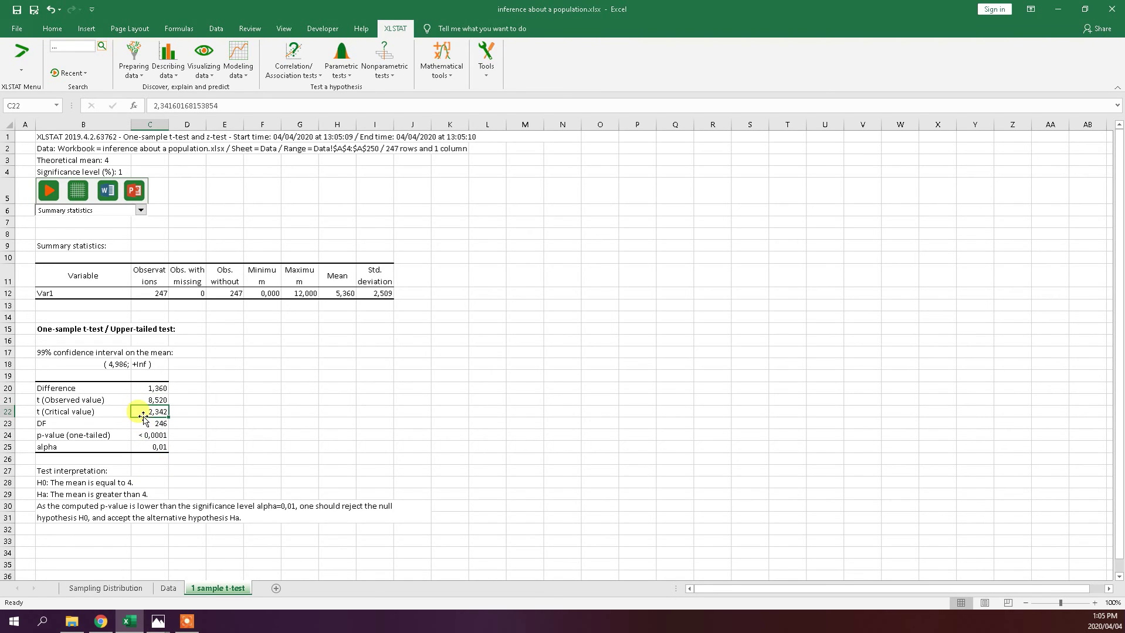
left_click(138, 434)
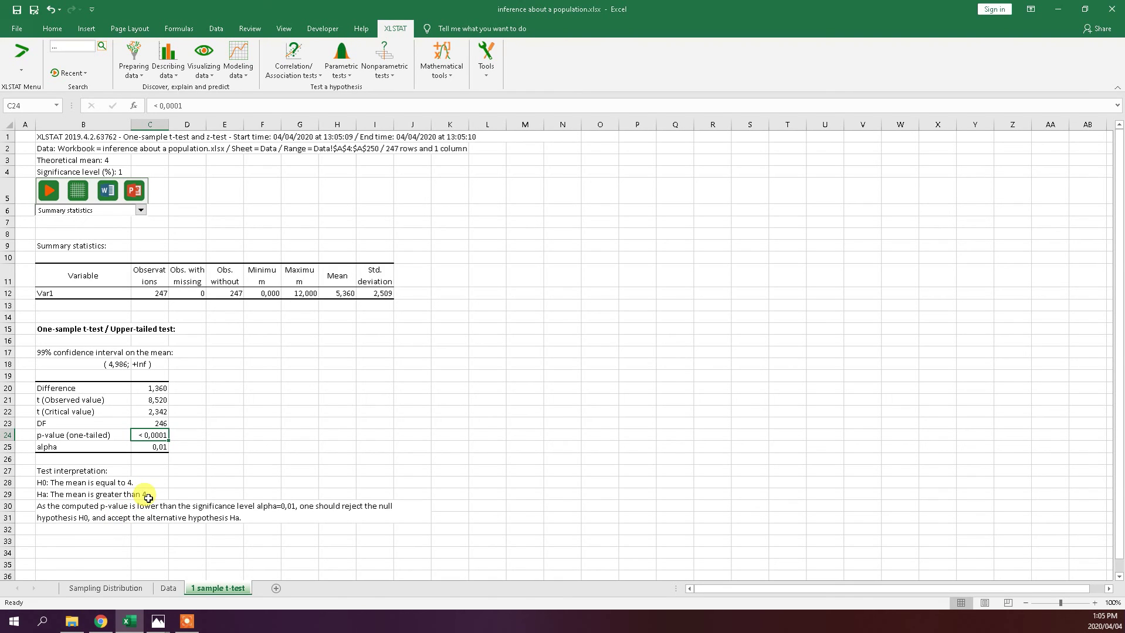
Step: Compare the problem statement and the H0 and Ha entries on the Data sheet with the test interpretation on the 1 sample t-test sheet
left_click(168, 585)
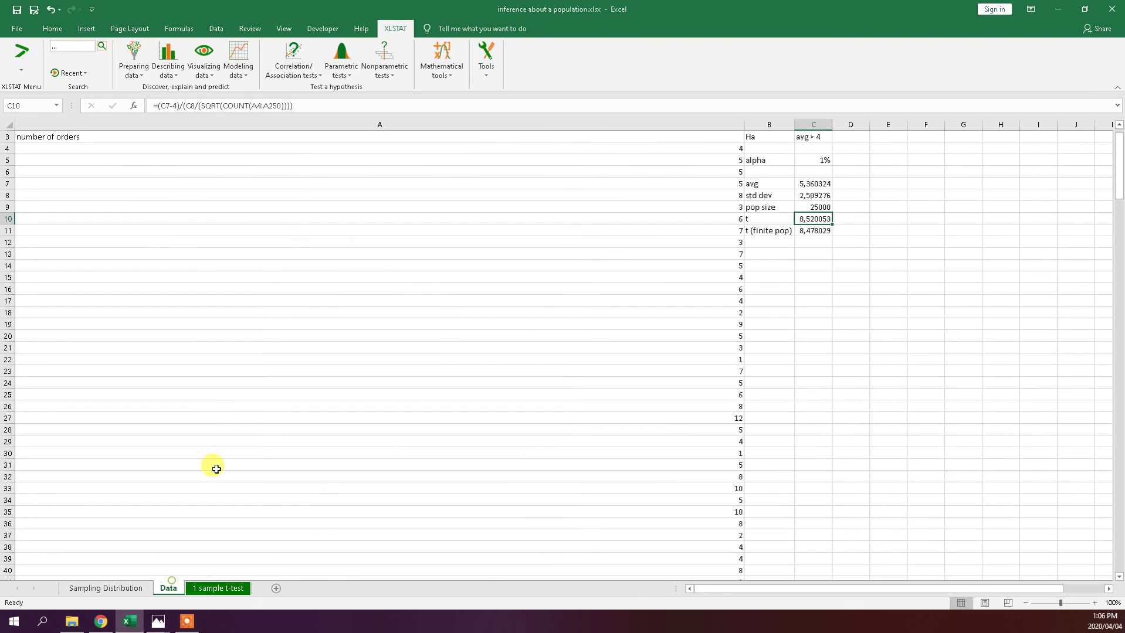
scroll(302, 180, "up", 1)
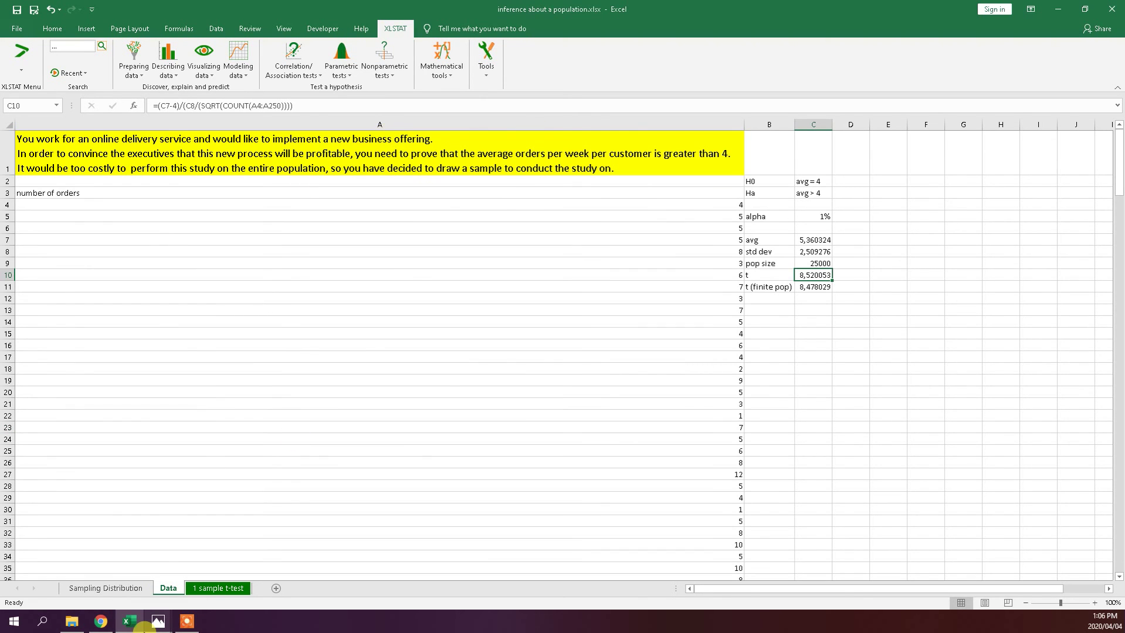
left_click(206, 589)
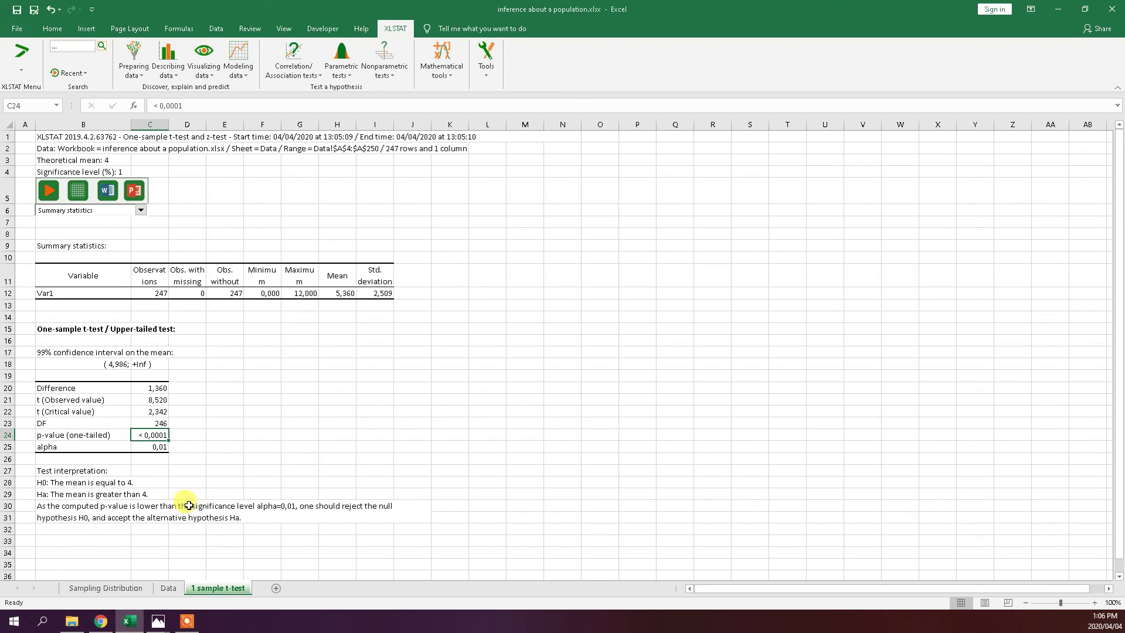
left_click(167, 589)
left_click(773, 309)
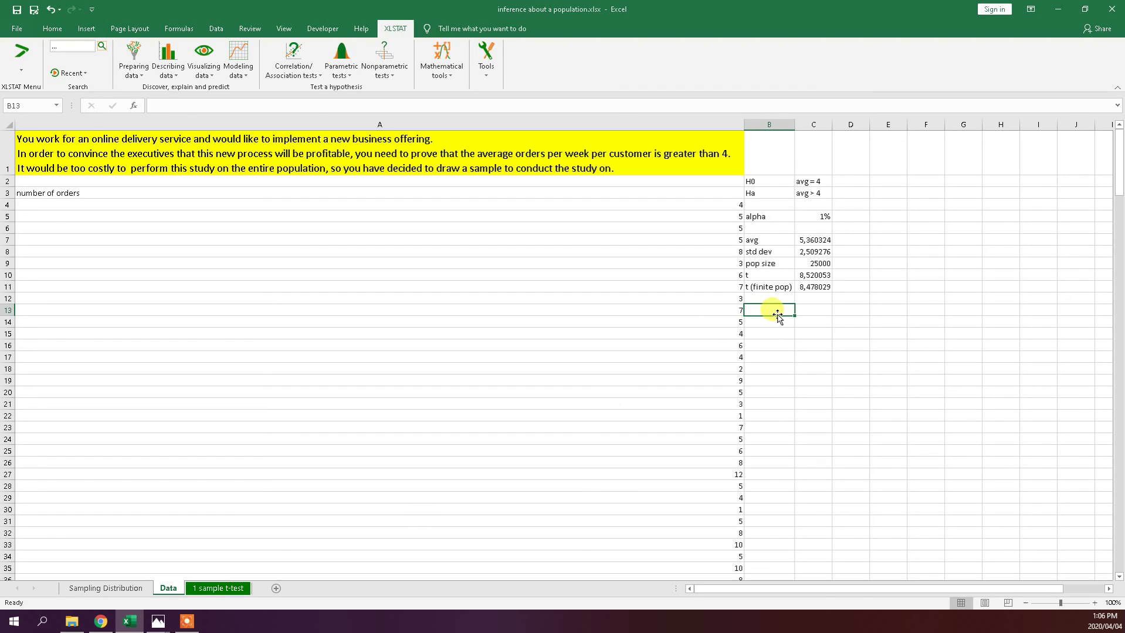
left_click(819, 195)
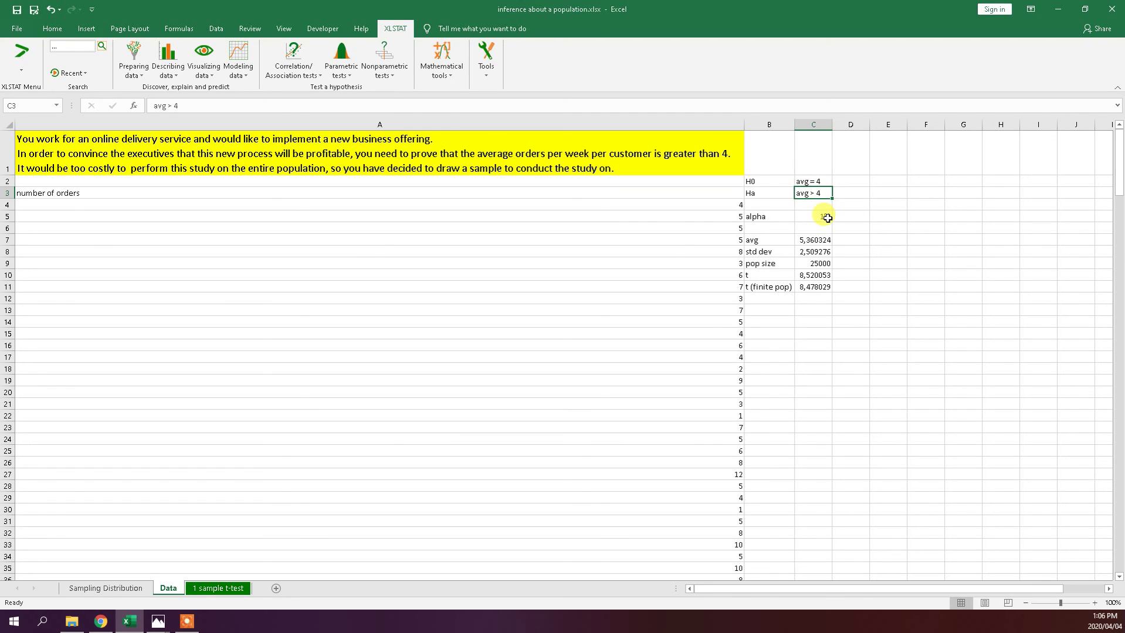
left_click(843, 182)
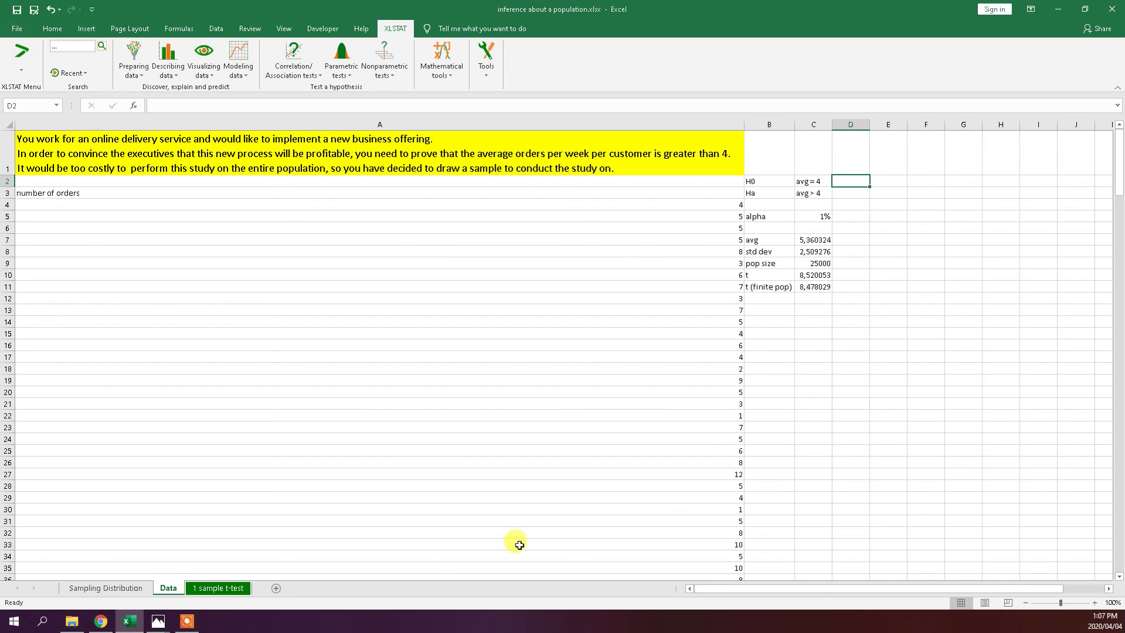
Step: Review the t-test results, the Sampling Distribution histogram and the interpretation text in B30, ending on the Data sheet
left_click(237, 587)
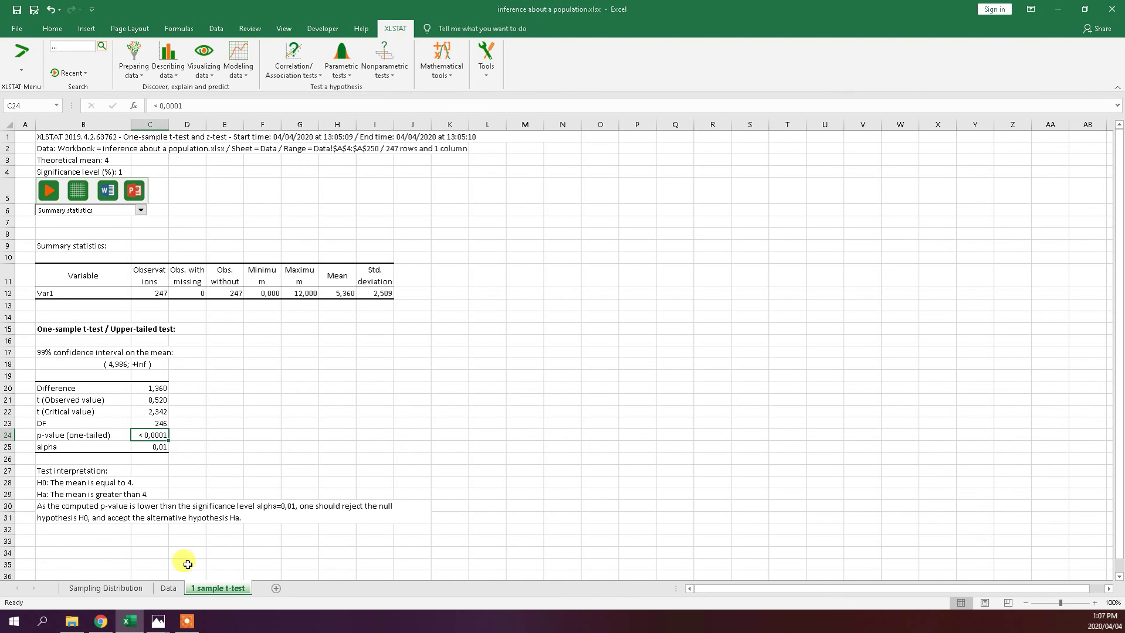
left_click(168, 588)
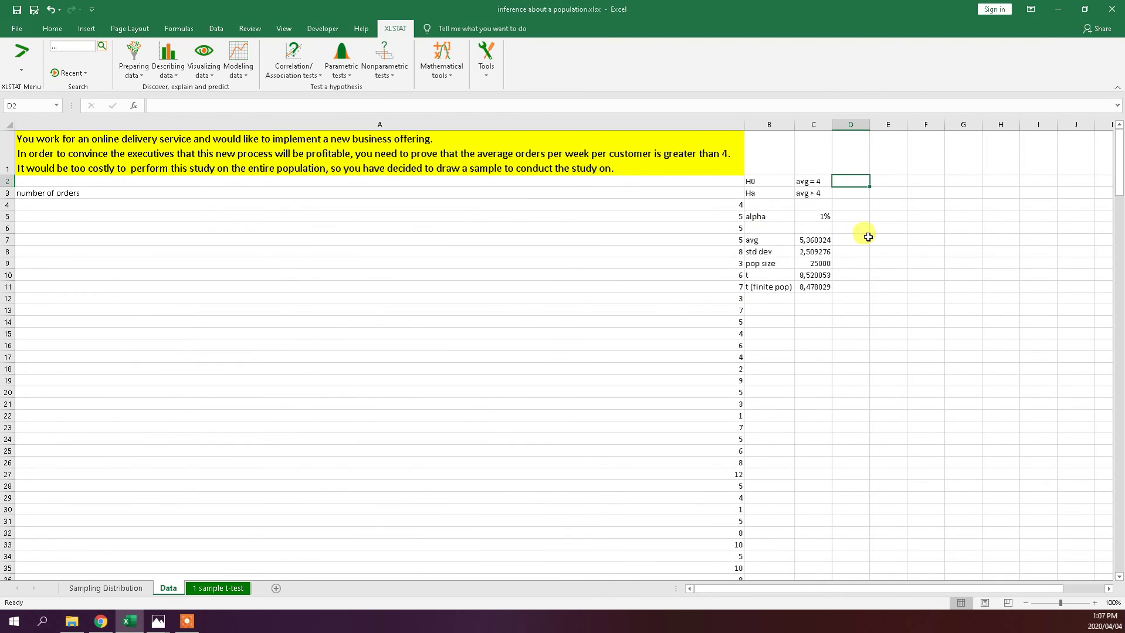
left_click(197, 587)
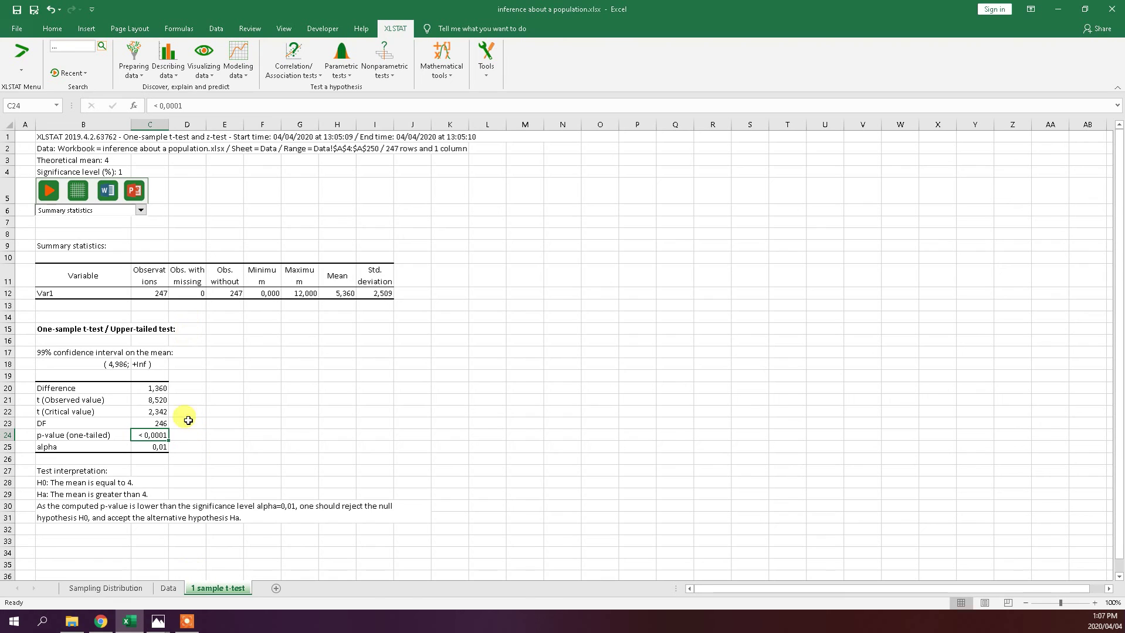
left_click(168, 588)
key("ctrl+Page_Up")
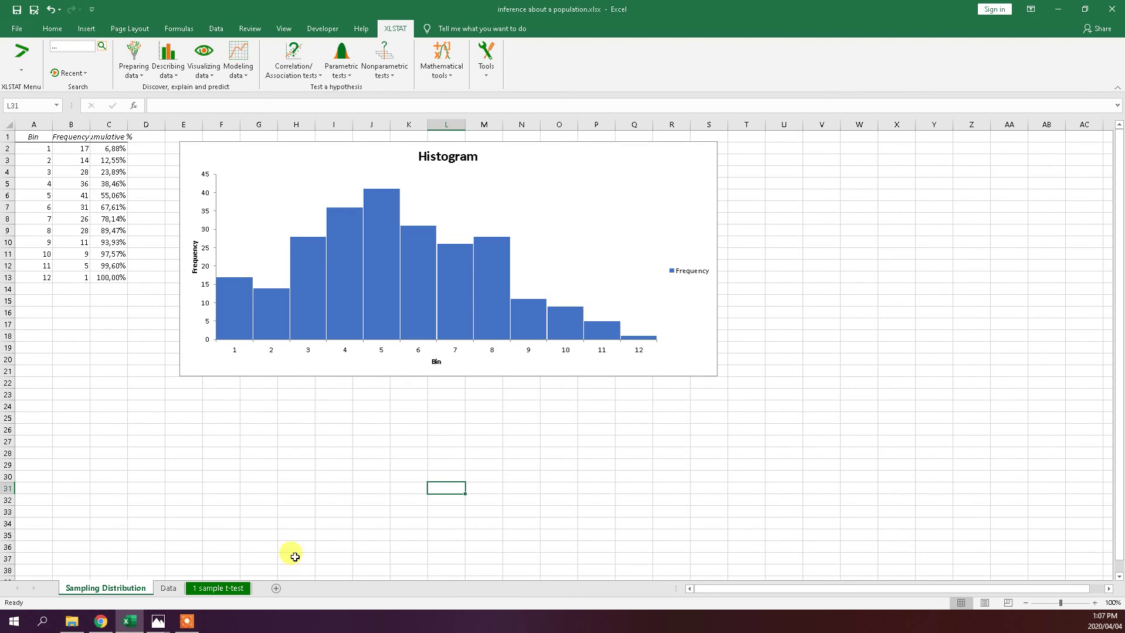
left_click(176, 589)
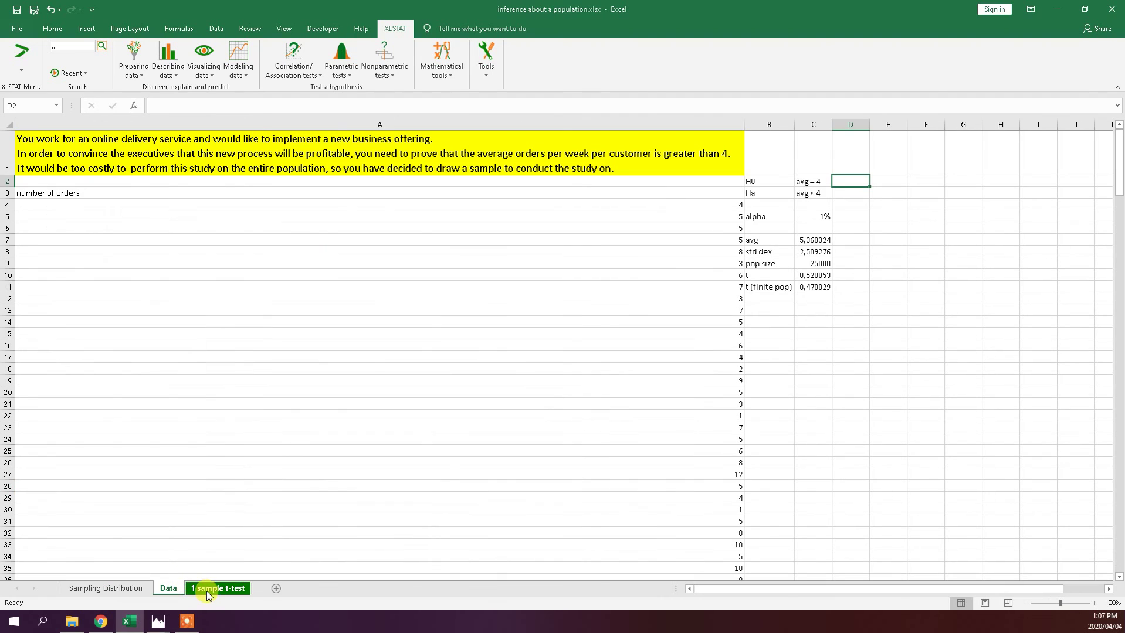
left_click(245, 587)
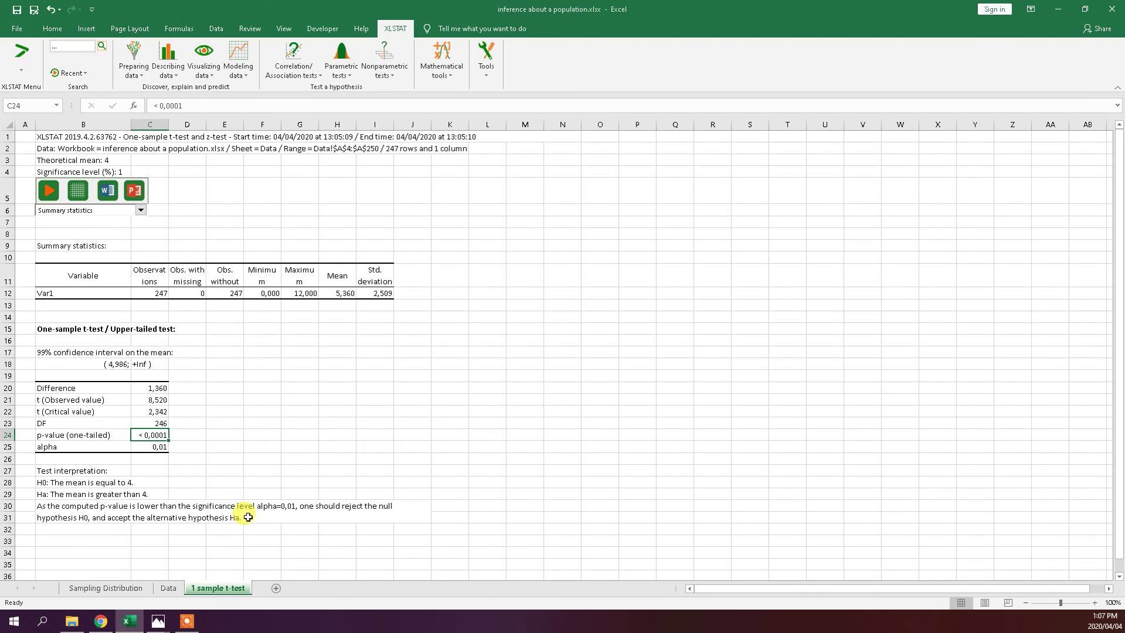
mouse_move(156, 626)
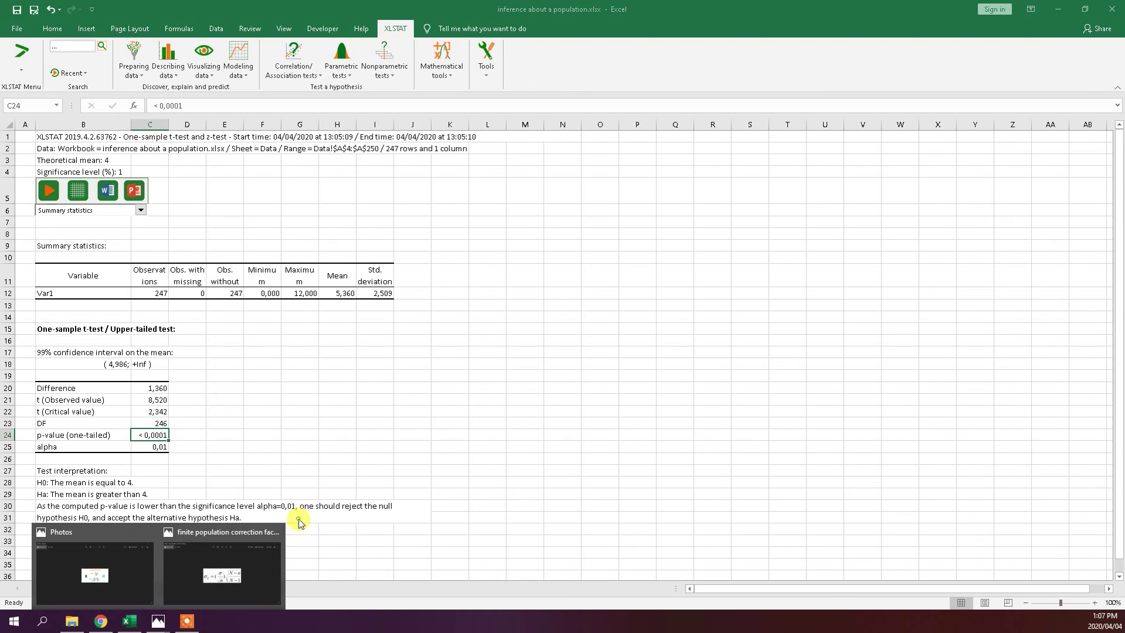
left_click(356, 516)
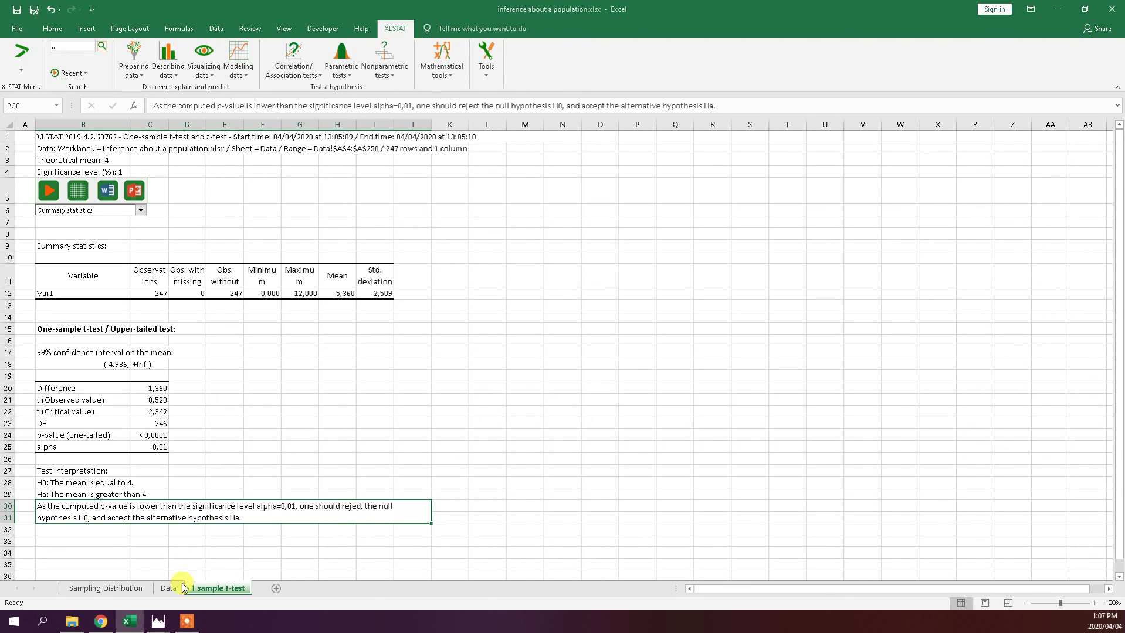
left_click(172, 587)
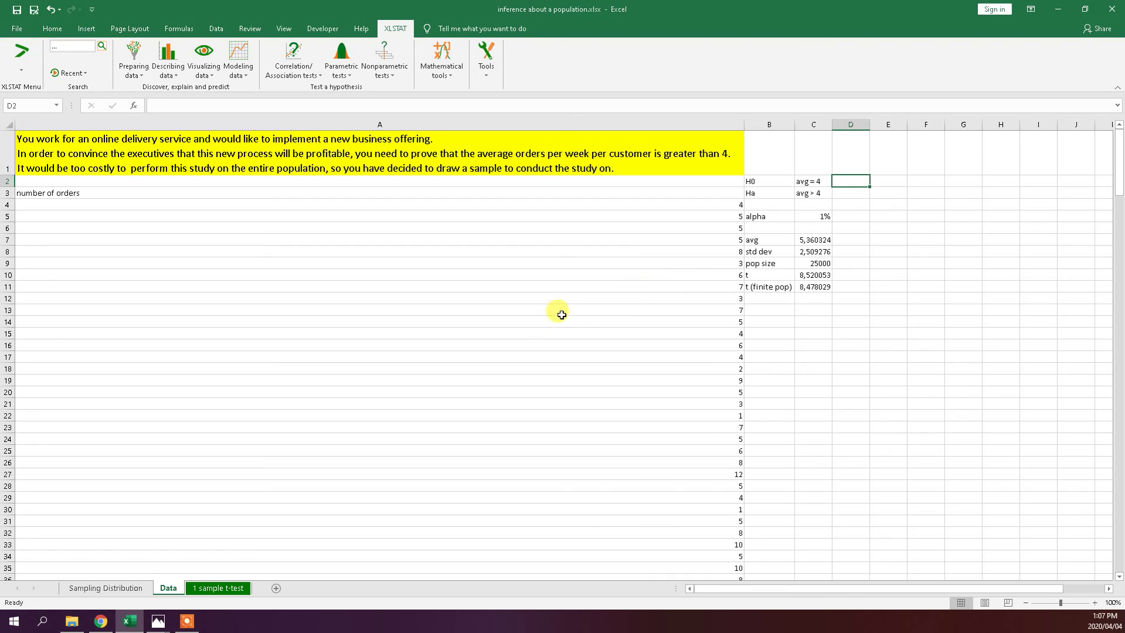